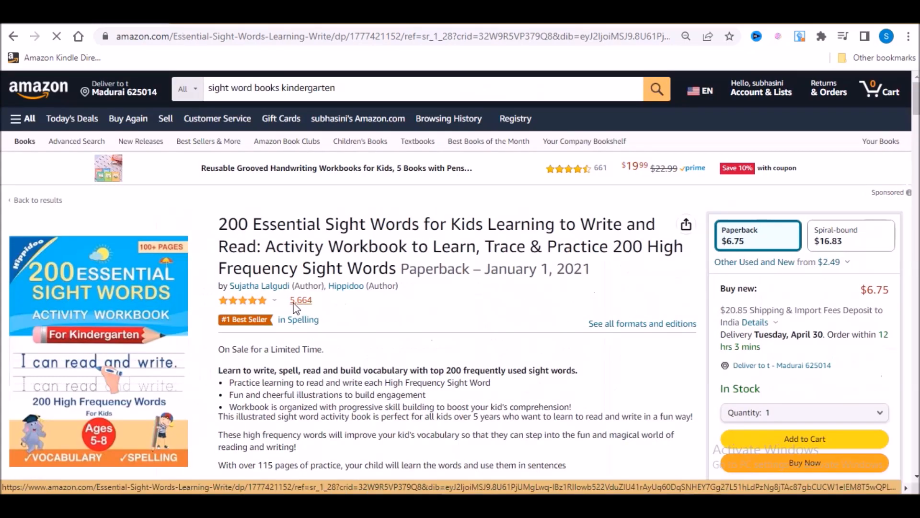
- Examine the Amazon listing of the 200 Essential Sight Words workbook, including its interior page previews, publication date and title
scroll(397, 322, down, 3)
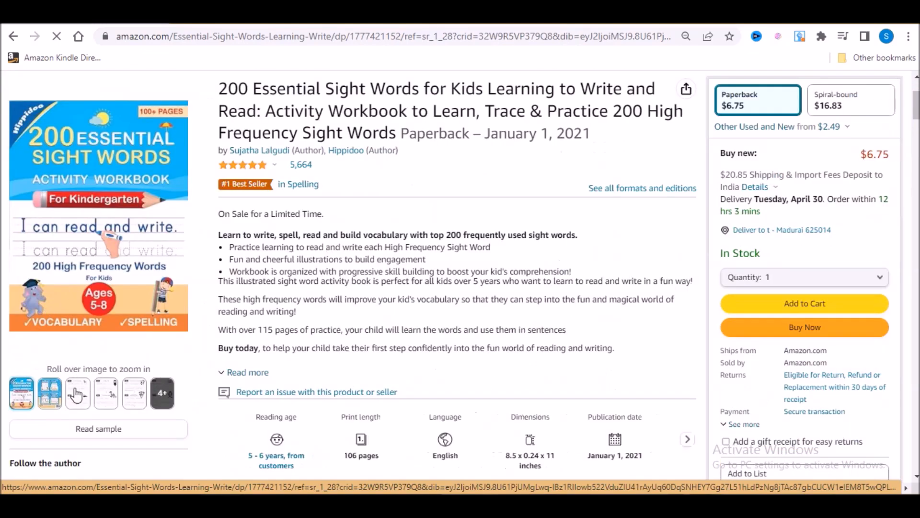
mouse_move(77, 392)
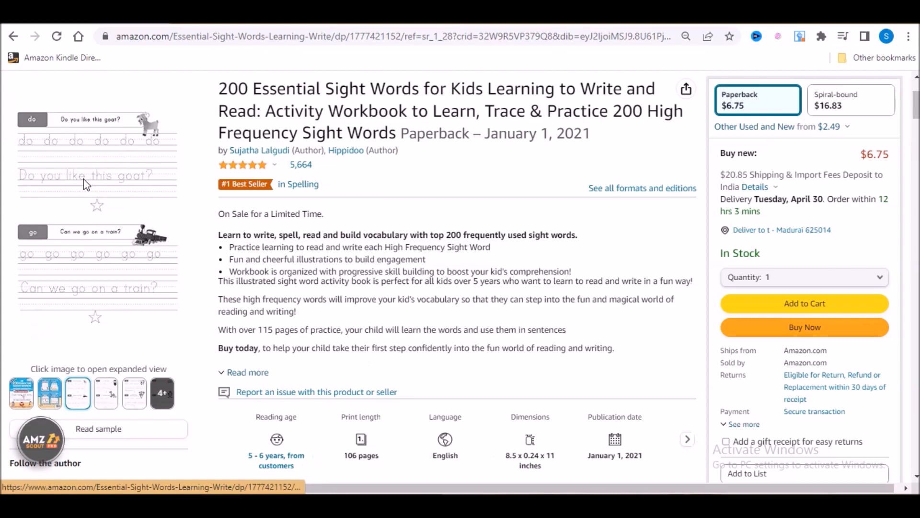
mouse_move(112, 400)
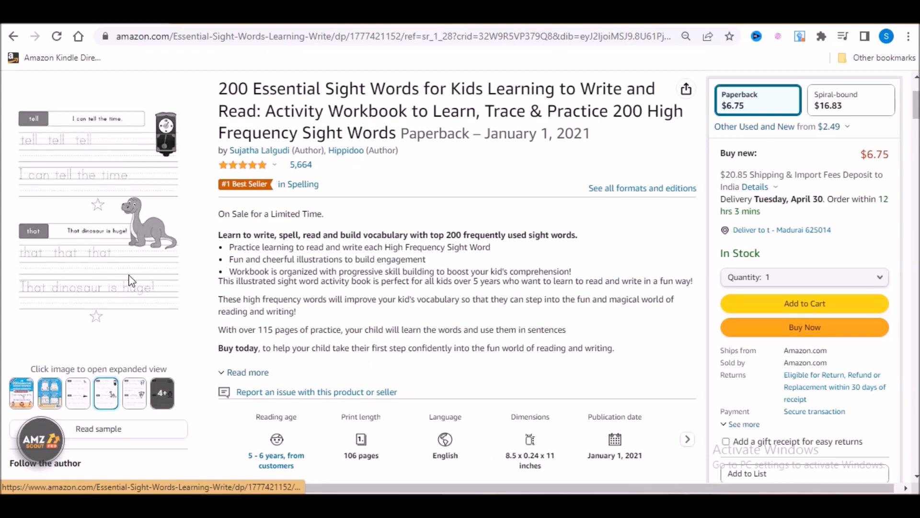
mouse_move(140, 402)
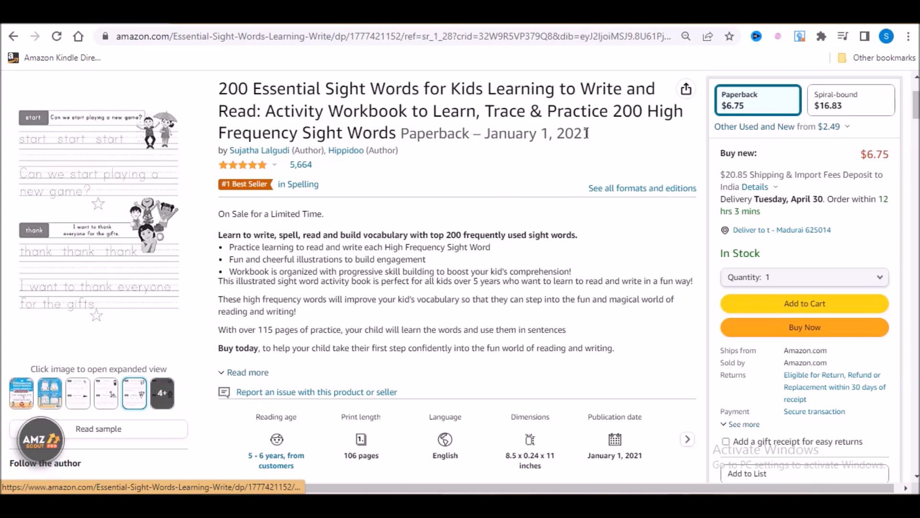
drag(590, 133, 556, 133)
click(532, 162)
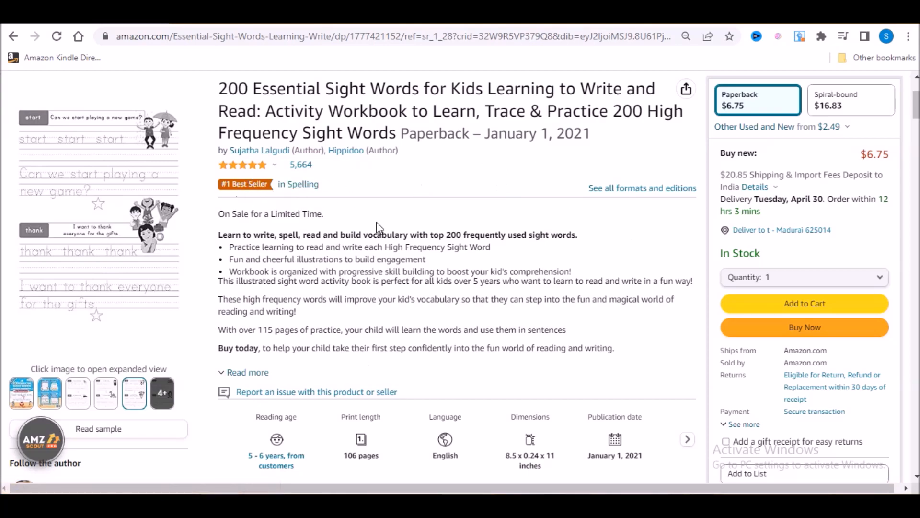
scroll(390, 282, down, 2)
scroll(389, 283, up, 6)
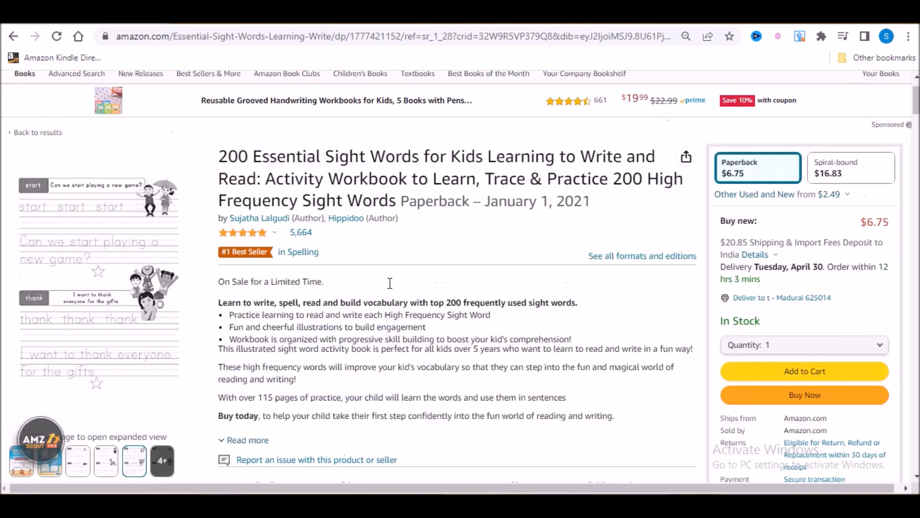
drag(221, 224, 420, 227)
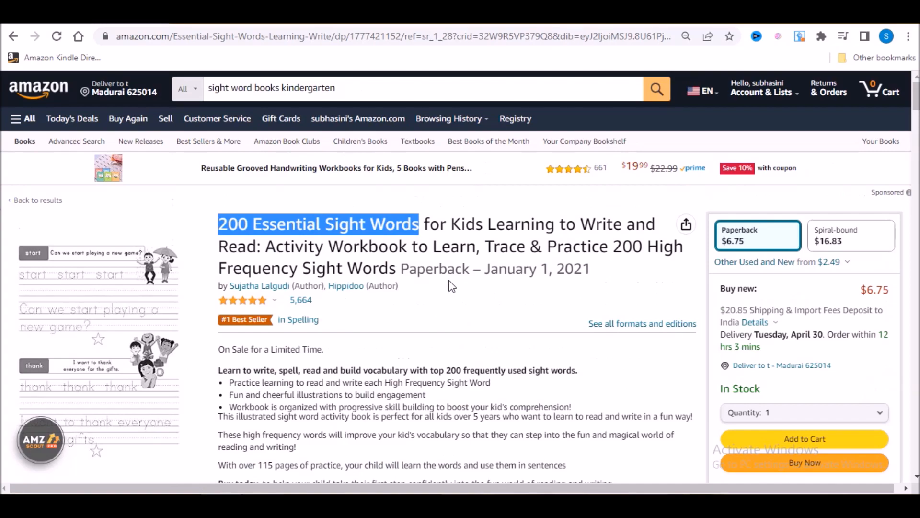
click(454, 263)
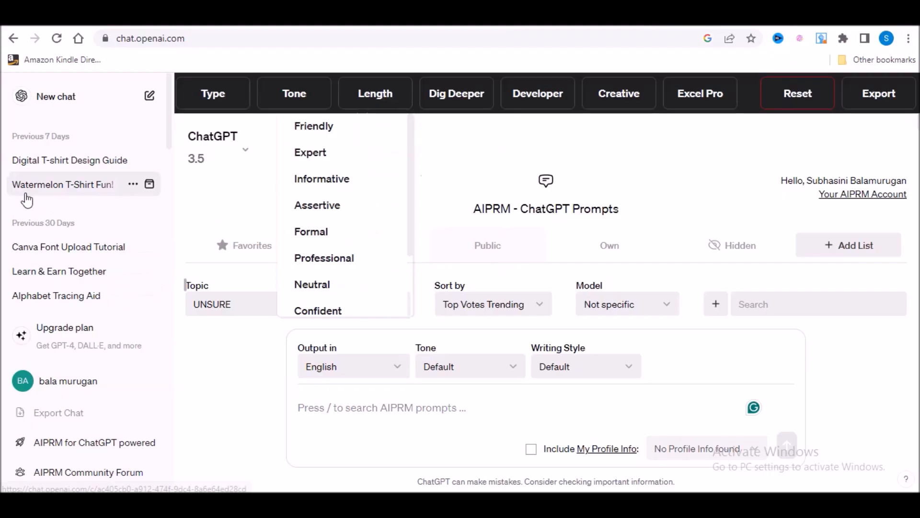
- Switch to ChatGPT, start a new chat and write the prompt "200 sight words for kindergarten kids along with example sentences"
click(58, 98)
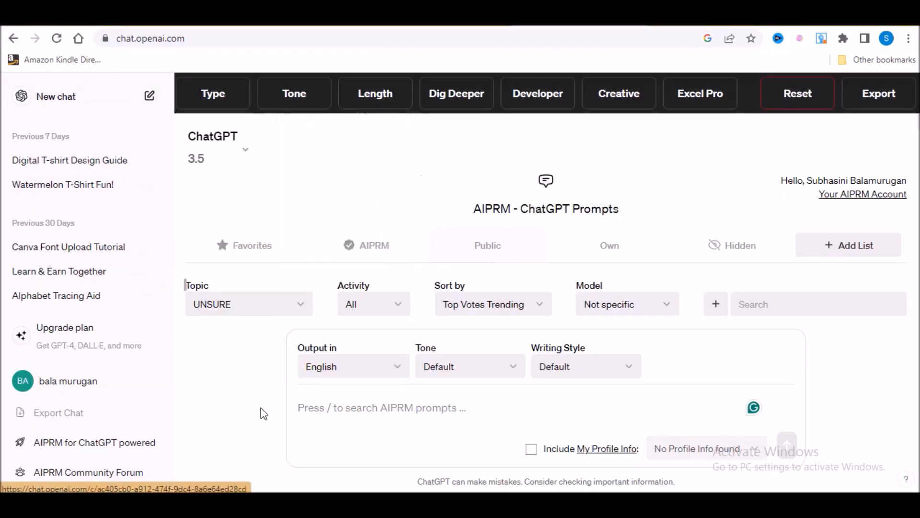
click(346, 410)
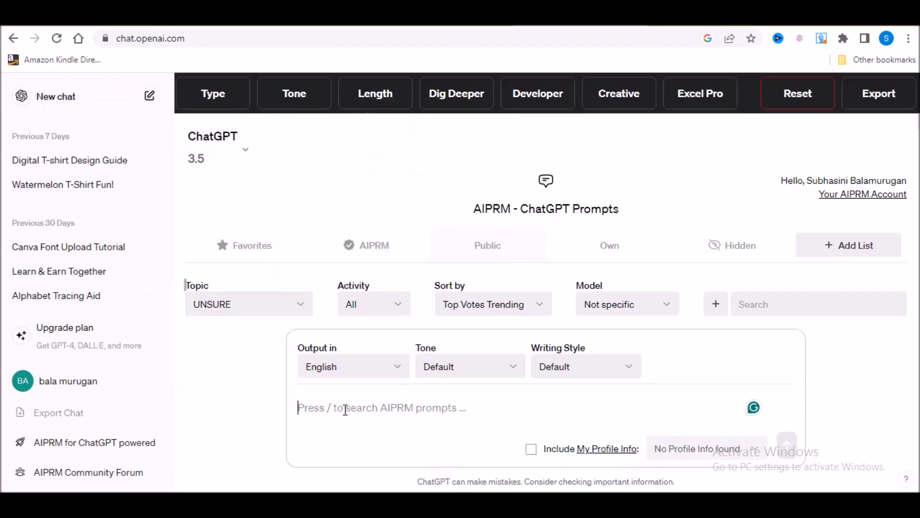
text(200 sight words for kids along with example sentences:)
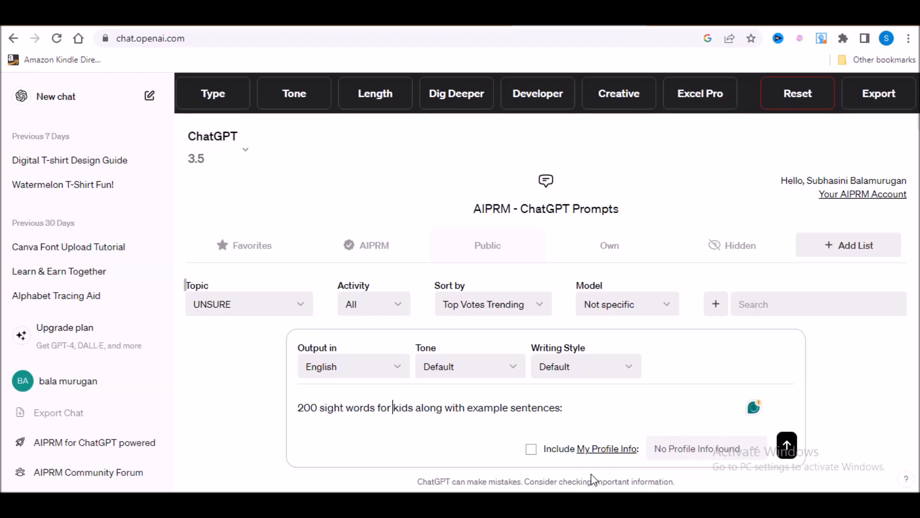
text(kinder)
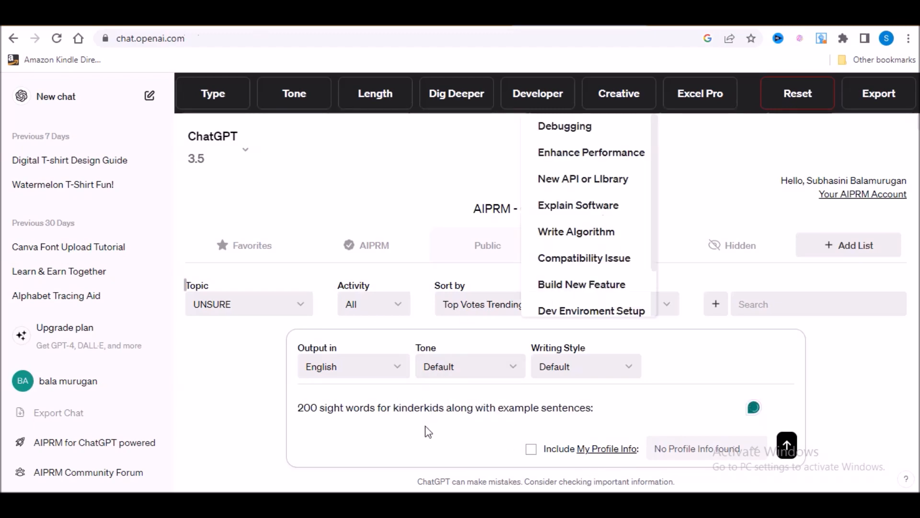
text(garten)
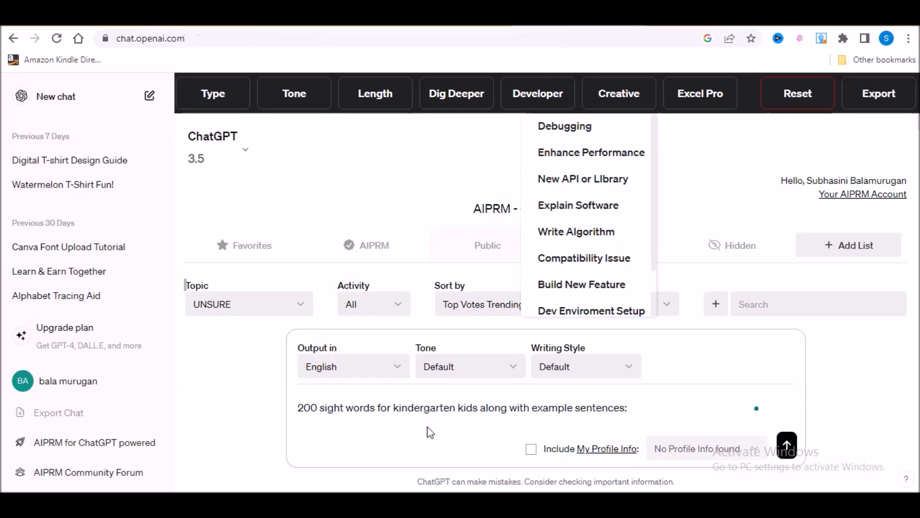
- Extend the prompt with "table format, first column sigh word, second column example sentence", ask for small example sentences, and submit it
click(645, 411)
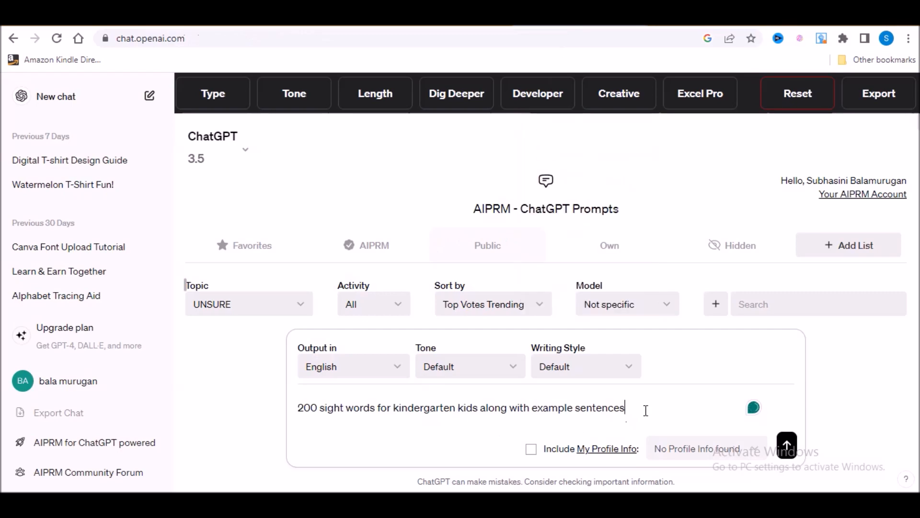
text(,)
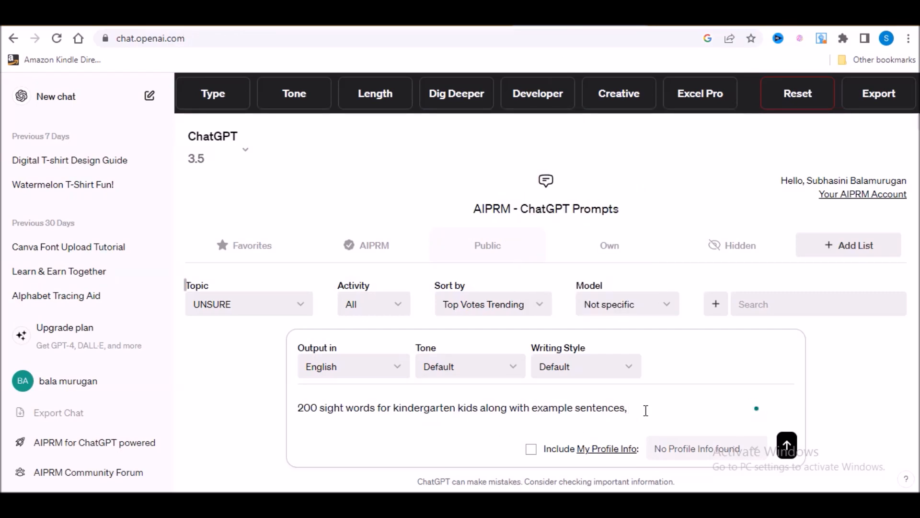
text( gi)
text(rmat, first column )
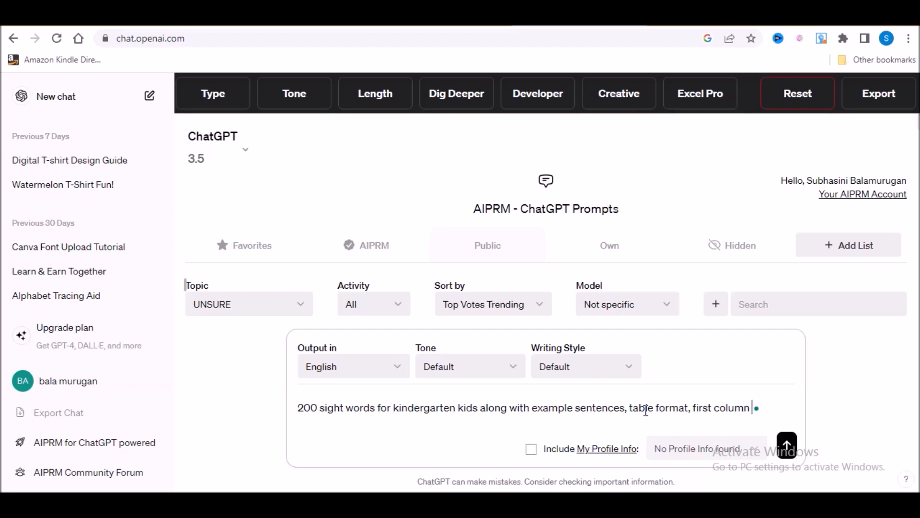
text(sigh word, s)
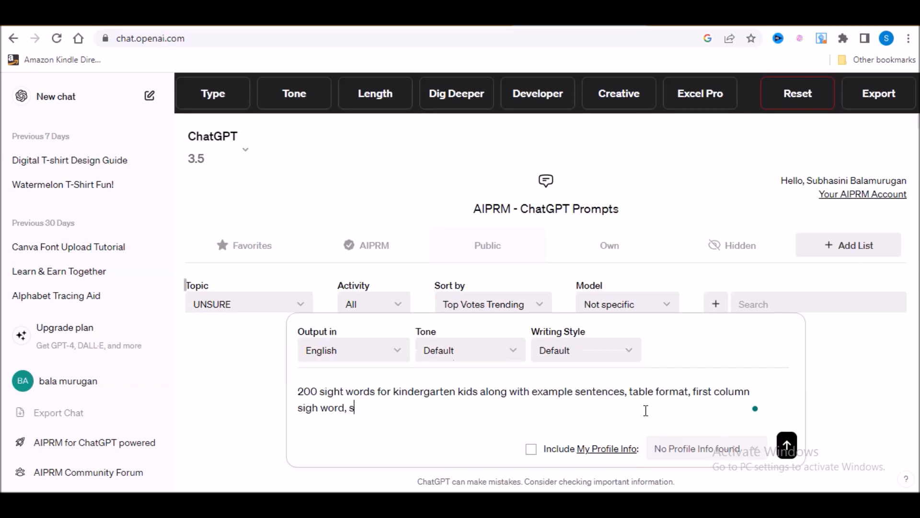
text(econd column example sentence)
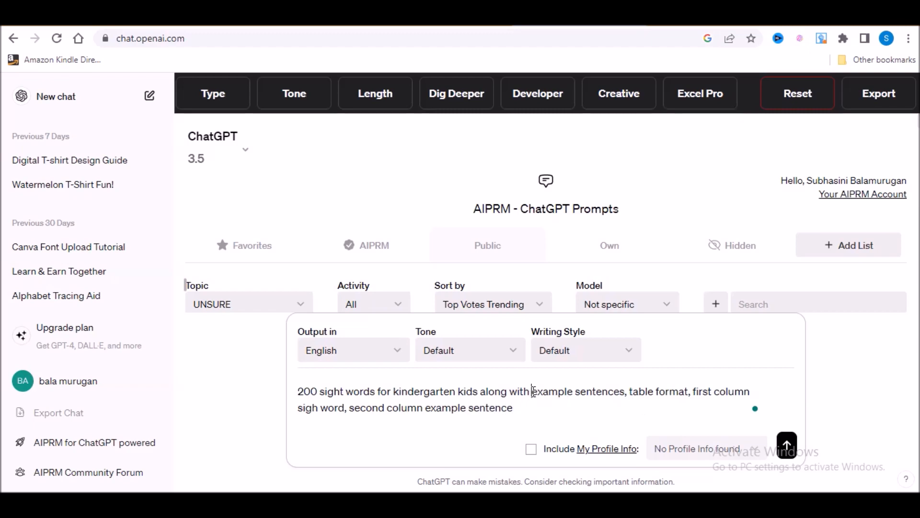
text(small)
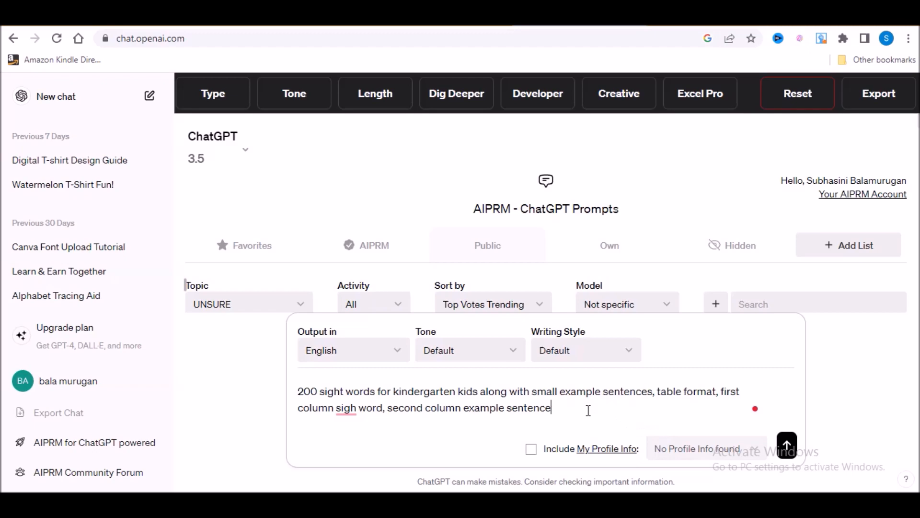
key(Return)
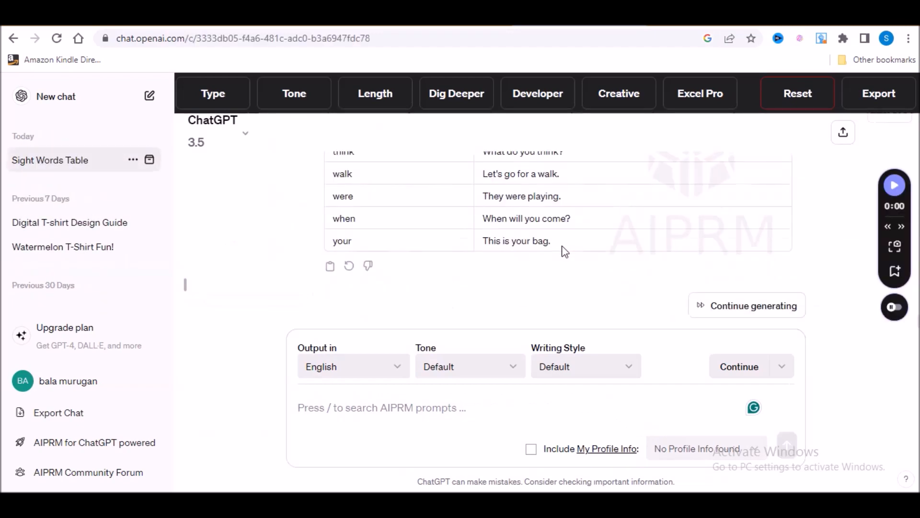
- Copy the whole generated sight word table and paste it into Excel at cell A1 of Sheet3
drag(548, 242, 338, 279)
drag(339, 319, 334, 229)
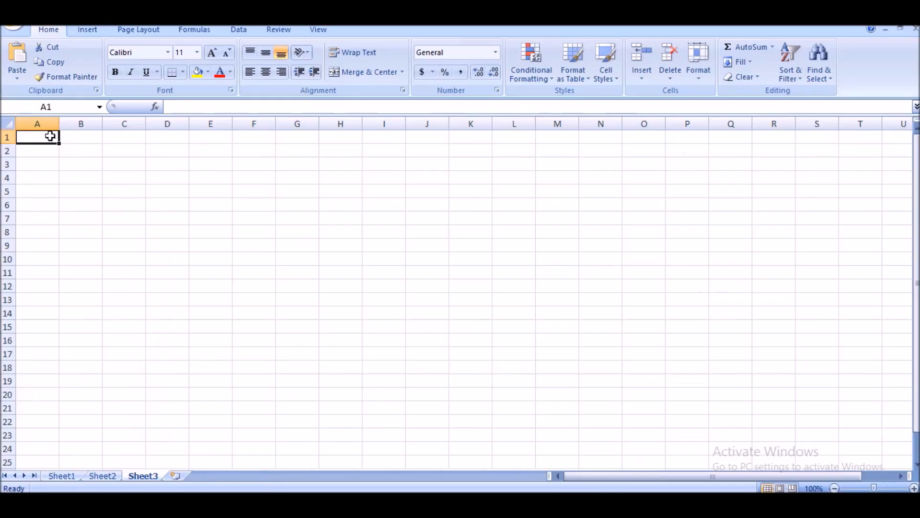
right_click(51, 137)
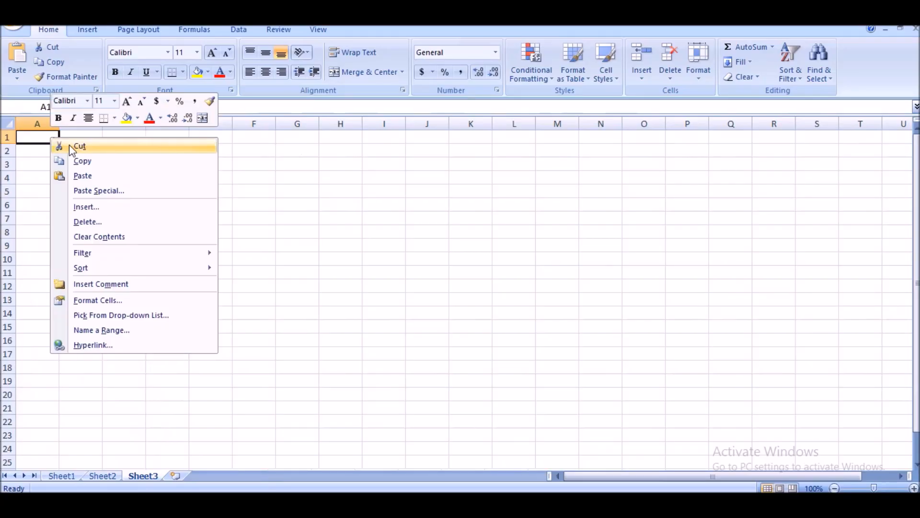
click(87, 177)
- Widen columns A and B of the pasted table to fit the sight words and example sentences
drag(101, 124, 244, 135)
drag(59, 124, 159, 130)
click(392, 239)
- Find the last pasted row of the table, and have ChatGPT continue generating the rest of the list
scroll(413, 292, down, 11)
scroll(411, 298, down, 20)
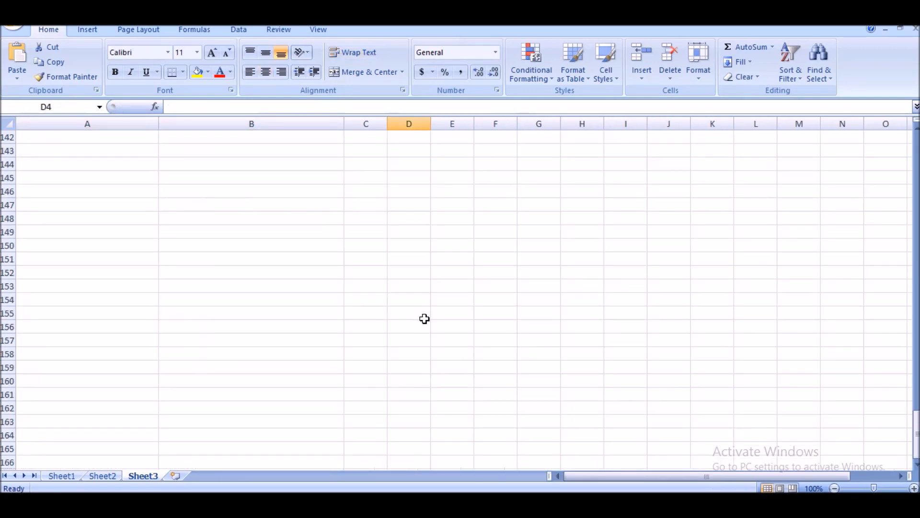
scroll(424, 318, up, 9)
click(49, 327)
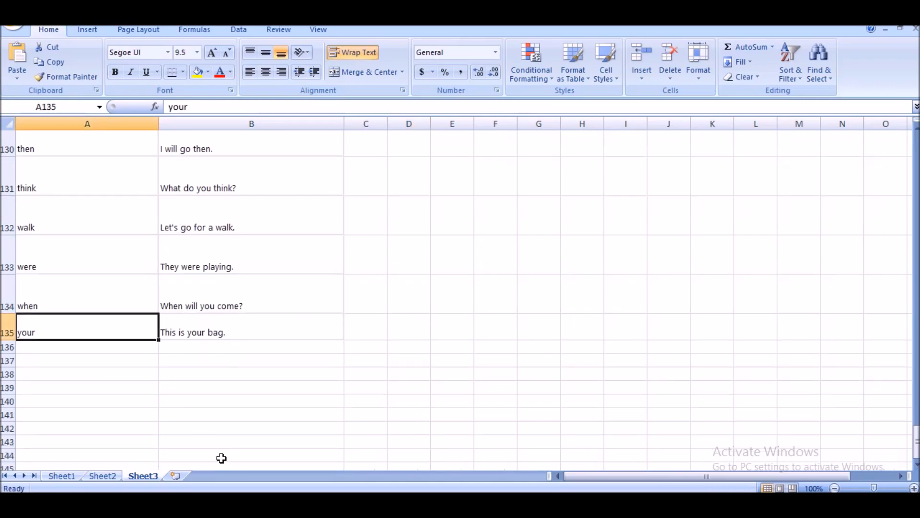
click(218, 431)
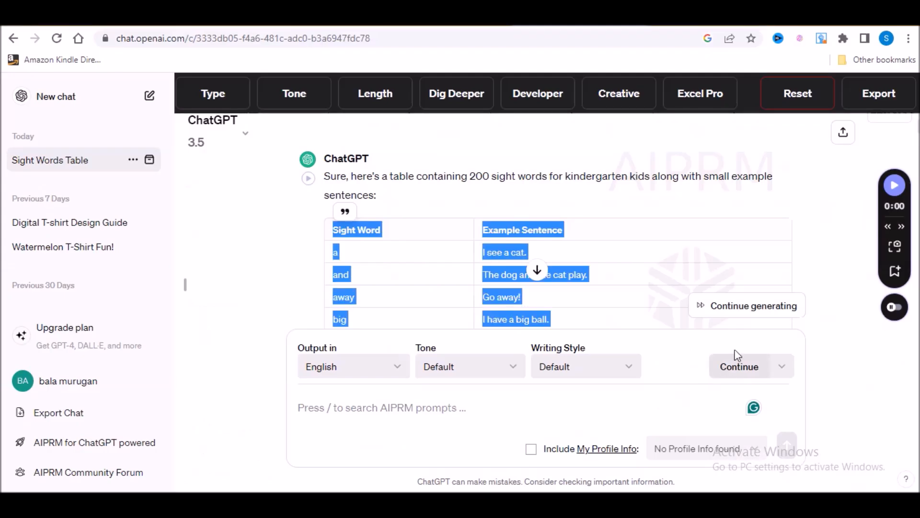
click(749, 315)
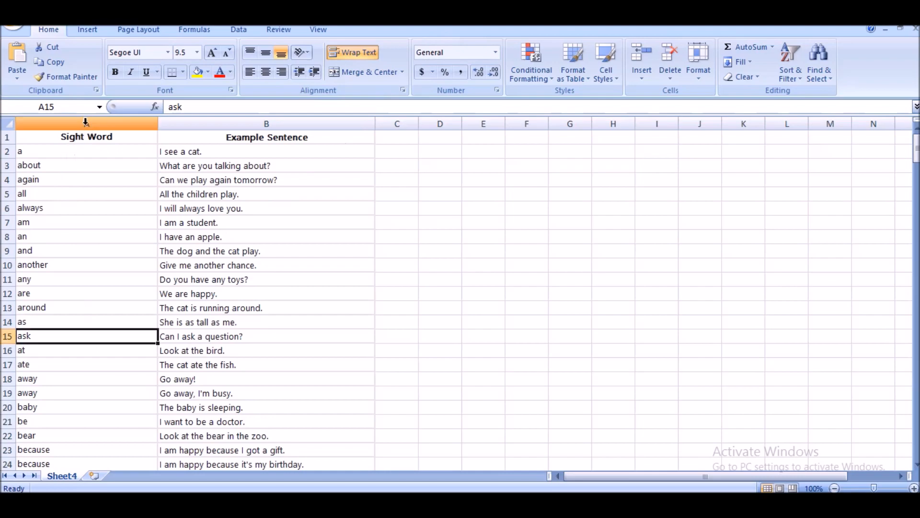
- Sort the Sight Word column of Sheet4 from A to Z, expanding the selection to include the example sentences
click(144, 126)
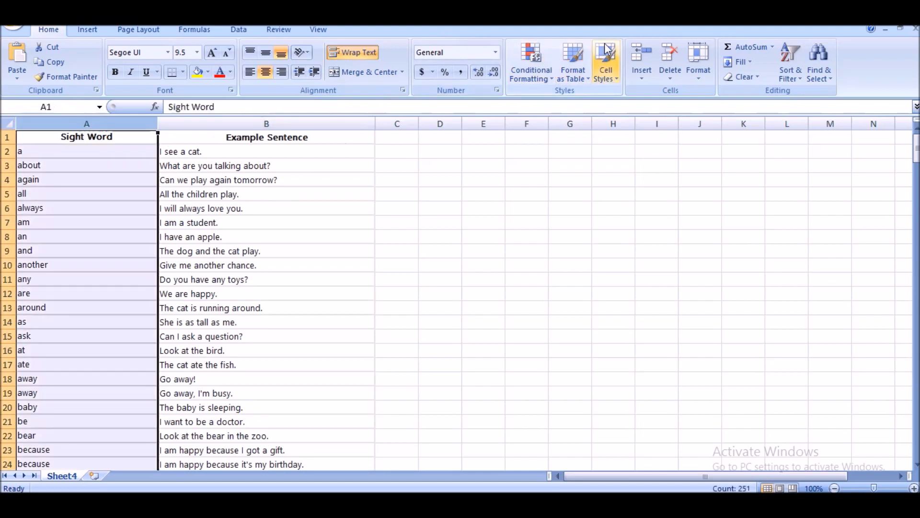
click(783, 76)
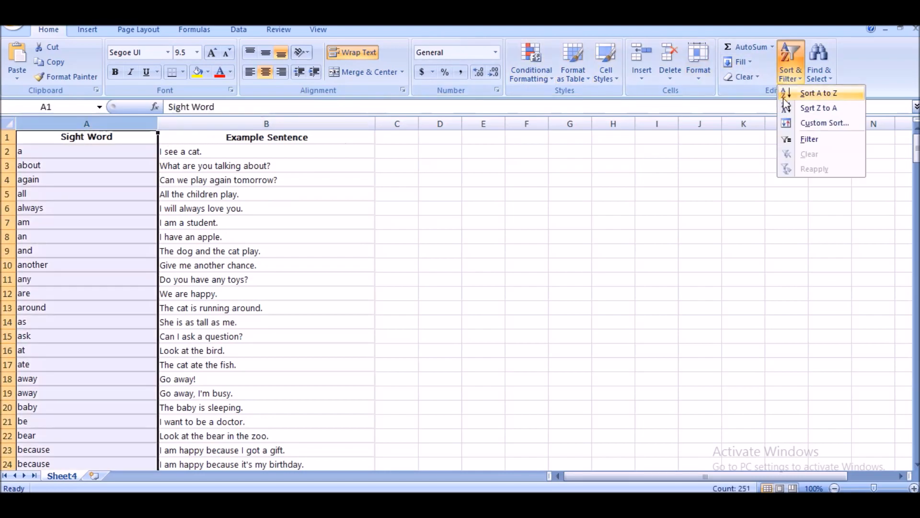
click(808, 95)
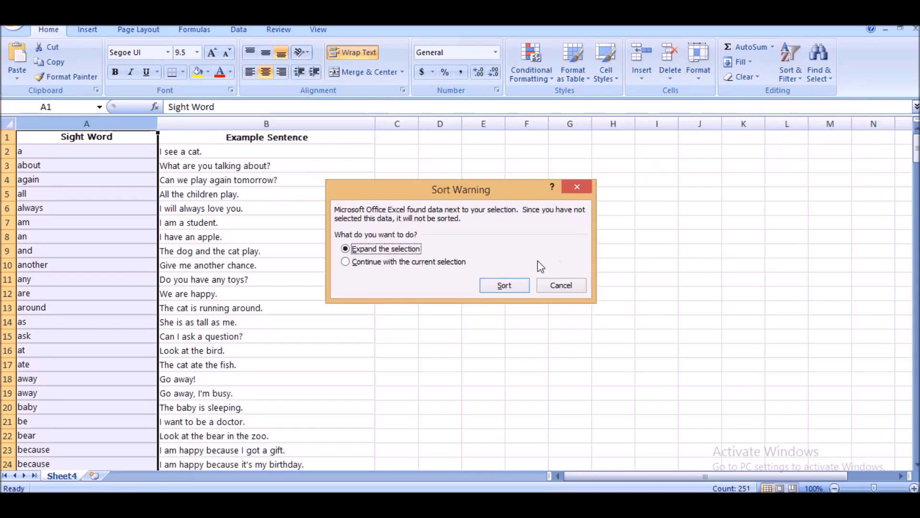
click(504, 286)
click(69, 208)
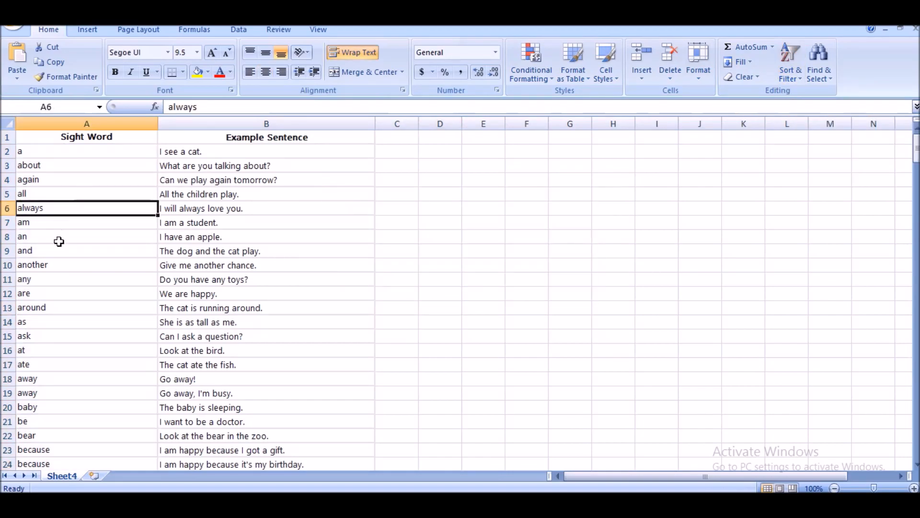
- Delete row 18, the duplicate "away" entry with the sentence "Go away!"
scroll(48, 276, down, 1)
scroll(45, 295, down, 1)
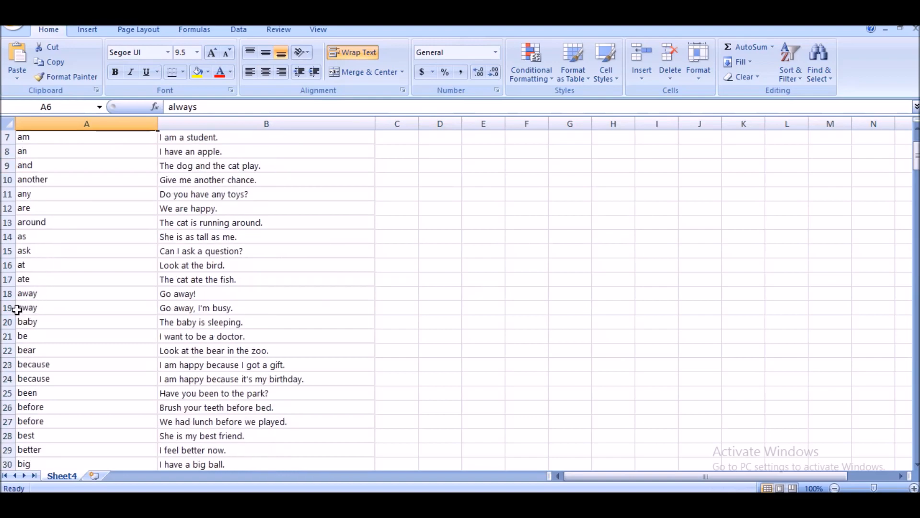
click(4, 295)
right_click(5, 296)
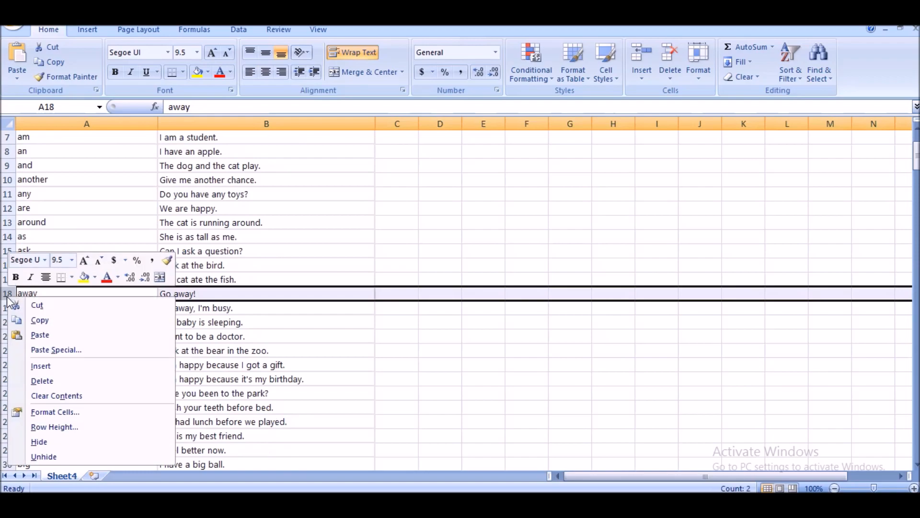
click(41, 380)
click(96, 352)
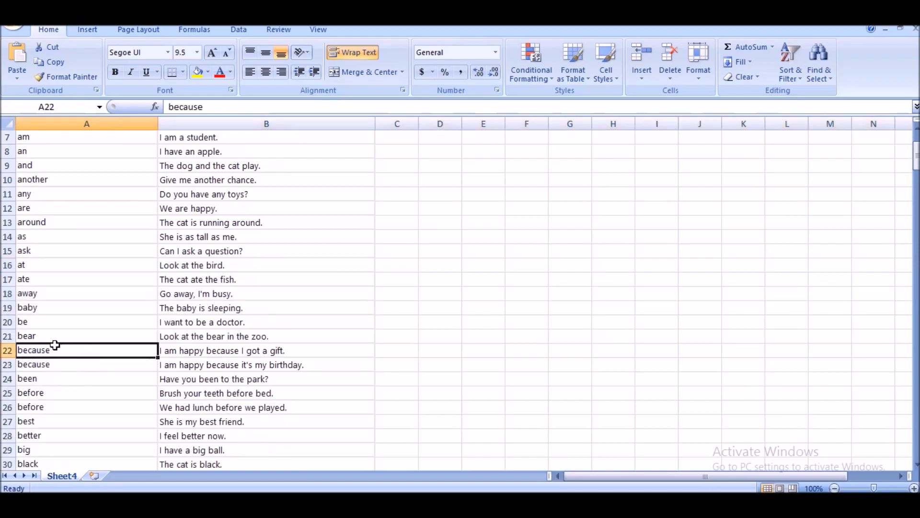
- Delete row 23, the duplicate "because" entry with the sentence "I am happy because it's my birthday."
scroll(53, 344, down, 1)
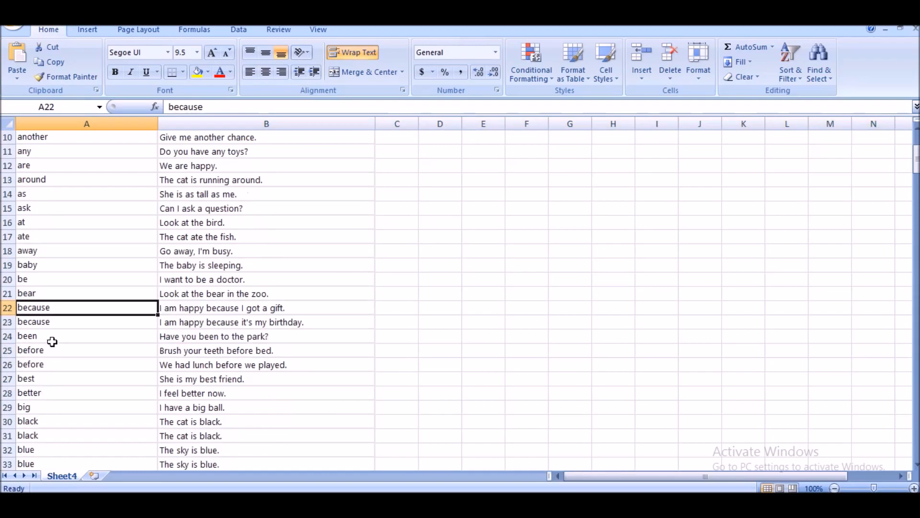
click(9, 324)
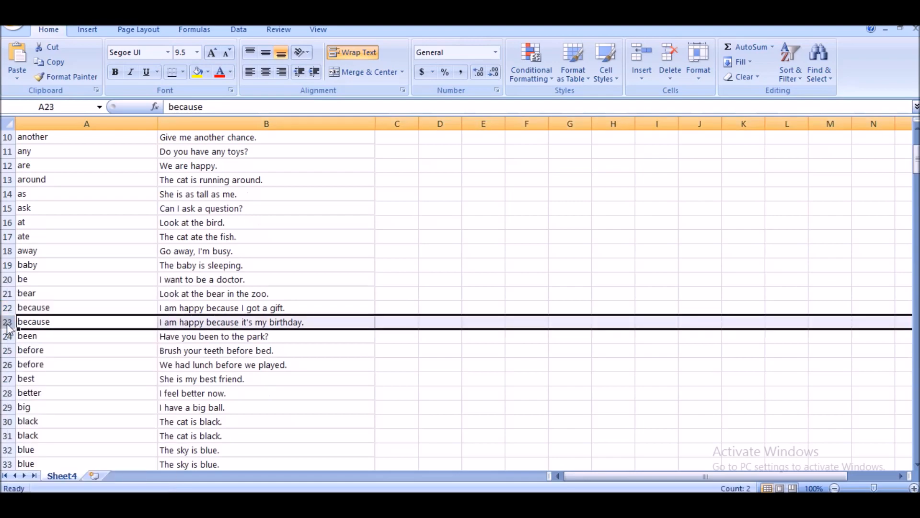
right_click(9, 329)
click(67, 408)
click(89, 392)
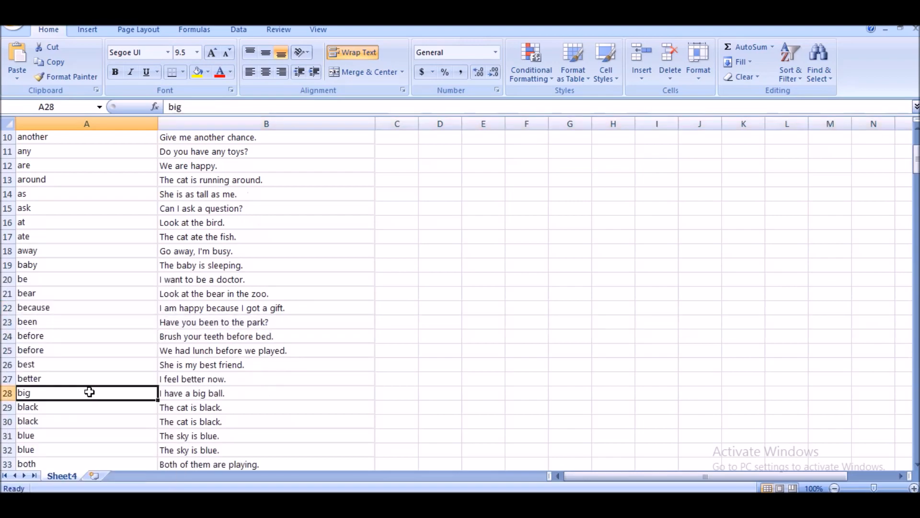
- Delete row 25, the duplicate "before" entry with the sentence "We had lunch before we played."
click(8, 350)
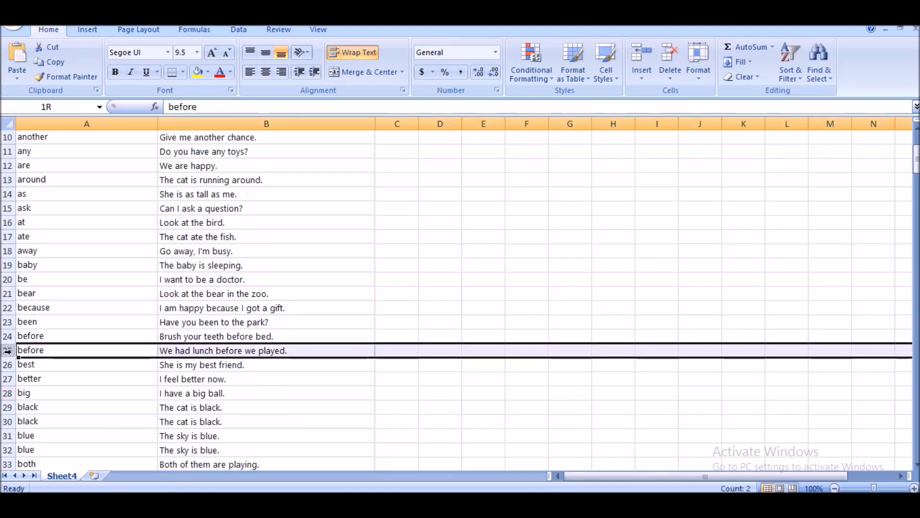
right_click(8, 350)
click(56, 269)
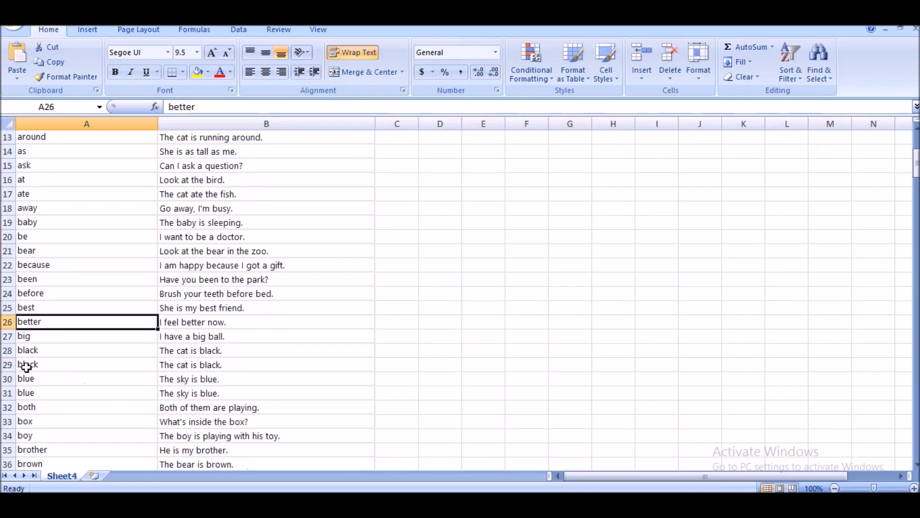
- Delete row 28, a duplicate "black" entry, and row 30, a duplicate "blue" entry
click(4, 350)
right_click(3, 352)
click(36, 268)
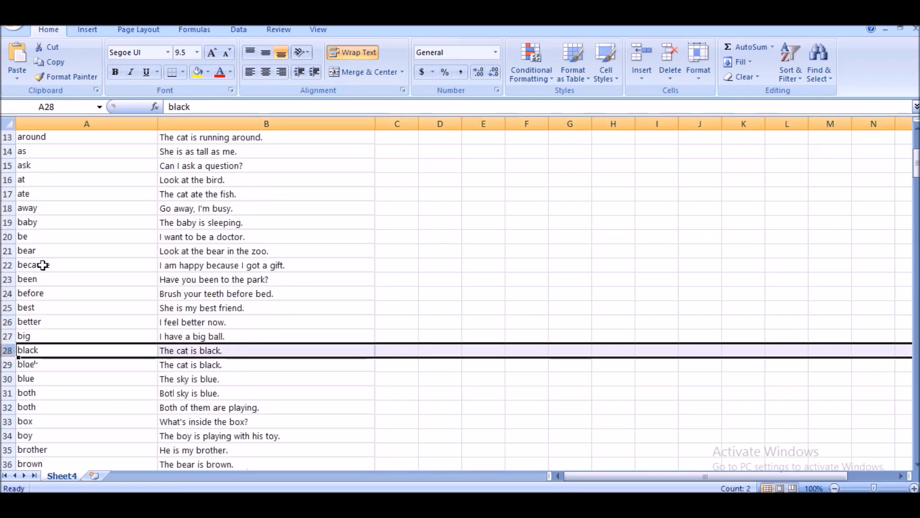
right_click(7, 378)
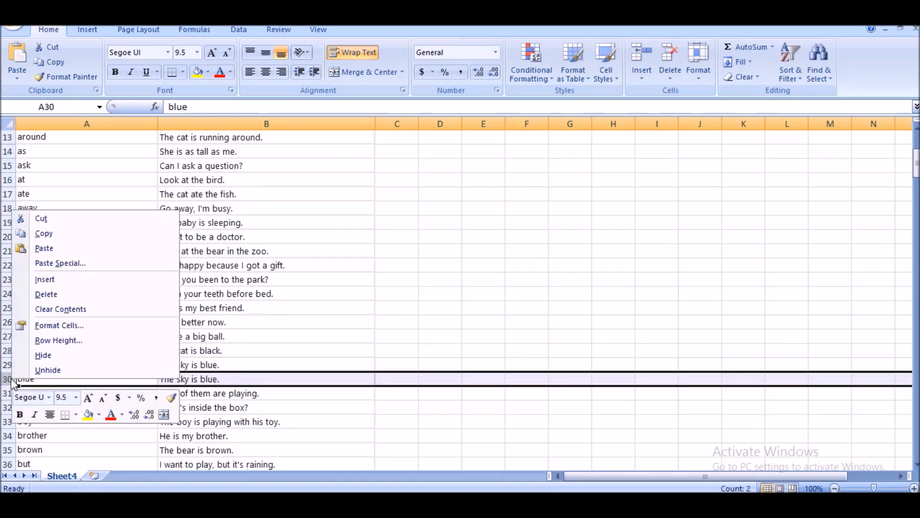
click(48, 296)
click(52, 389)
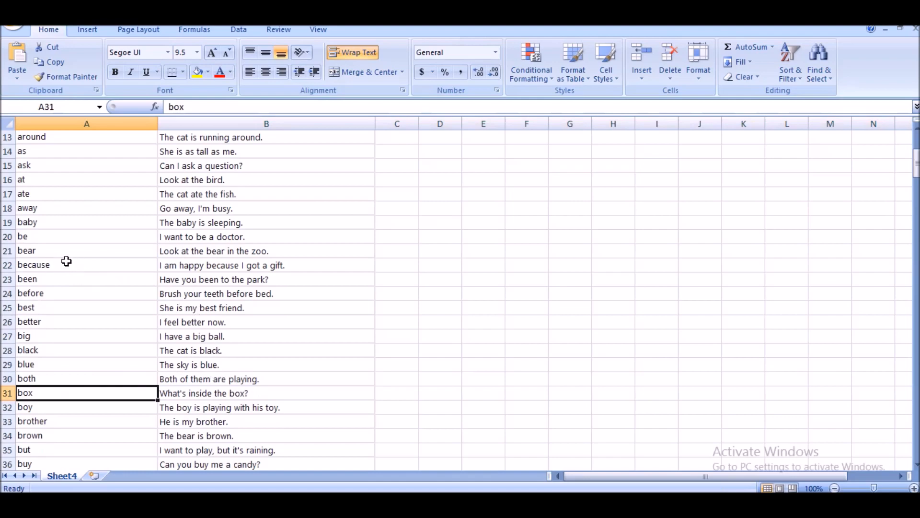
- Delete row 22, the "because" entry with the sentence "I am happy because I got a gift."
click(6, 264)
right_click(6, 265)
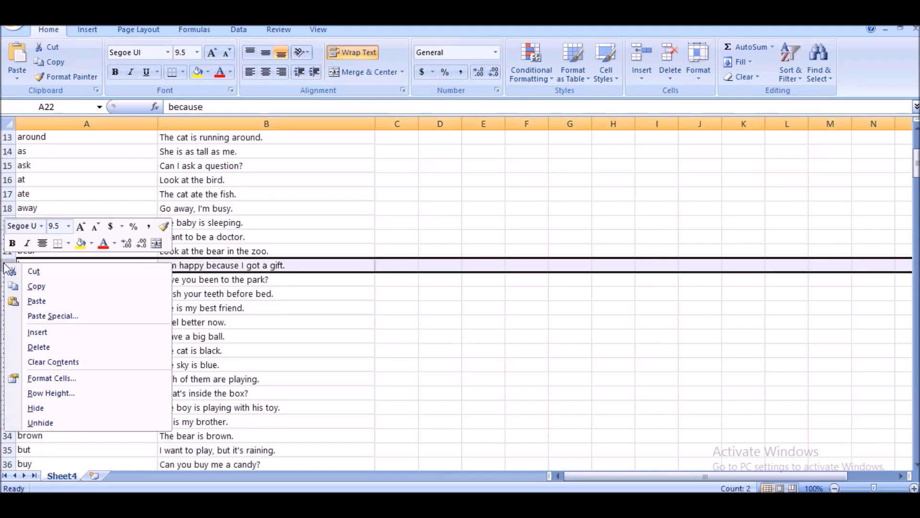
click(22, 346)
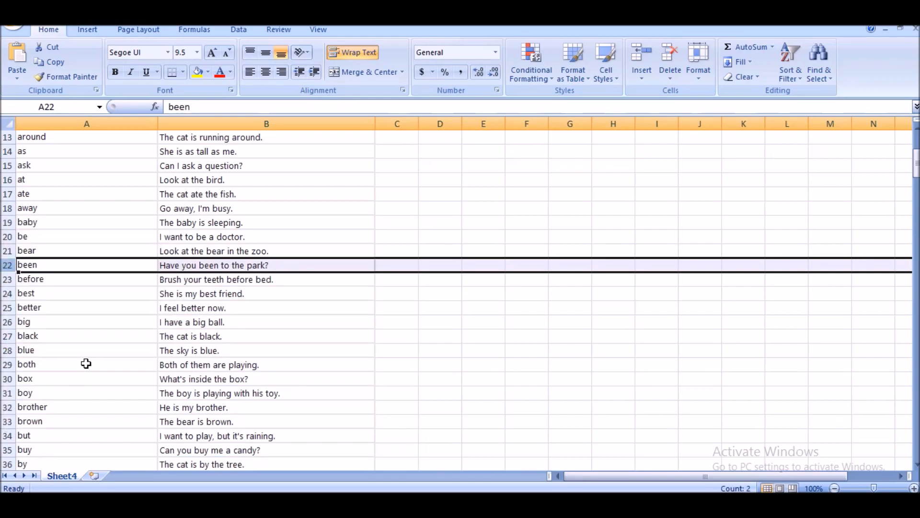
scroll(153, 377, down, 2)
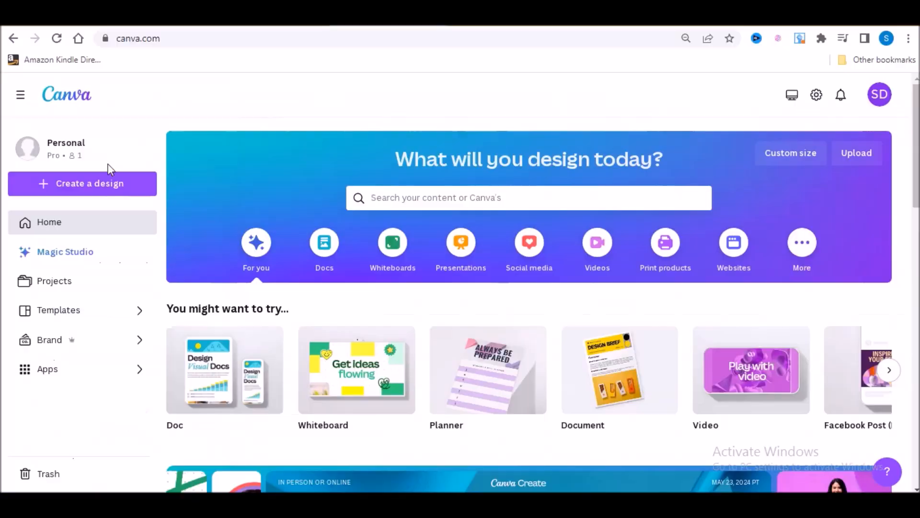
- Switch to Canva and create a new custom-size design measuring 8.5 × 11 in
click(103, 190)
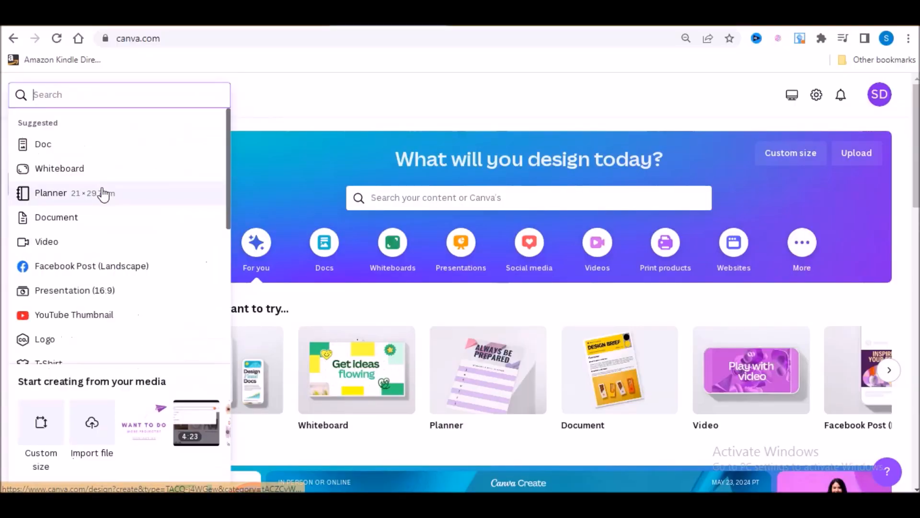
click(38, 416)
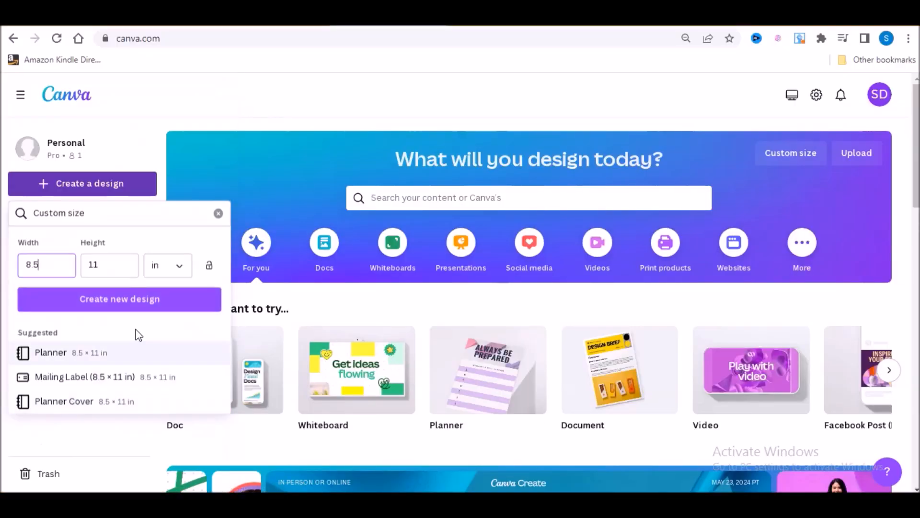
double_click(37, 269)
double_click(102, 266)
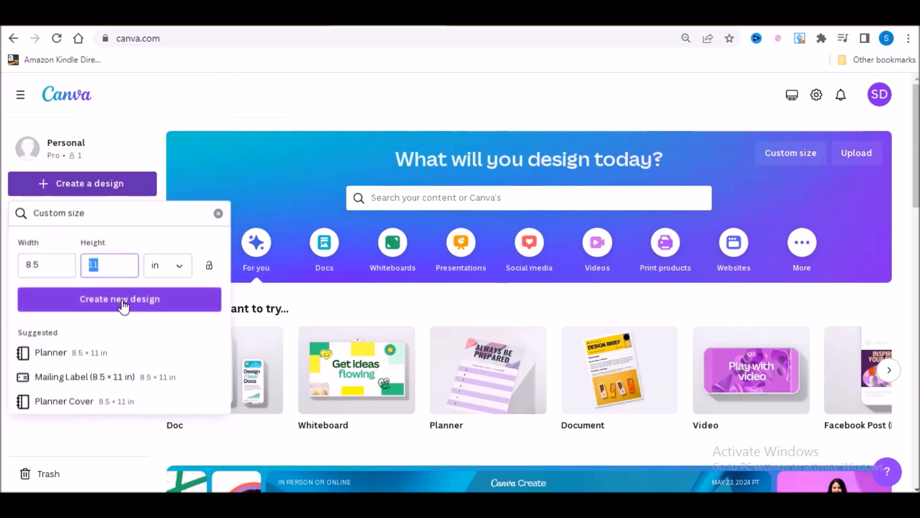
click(125, 299)
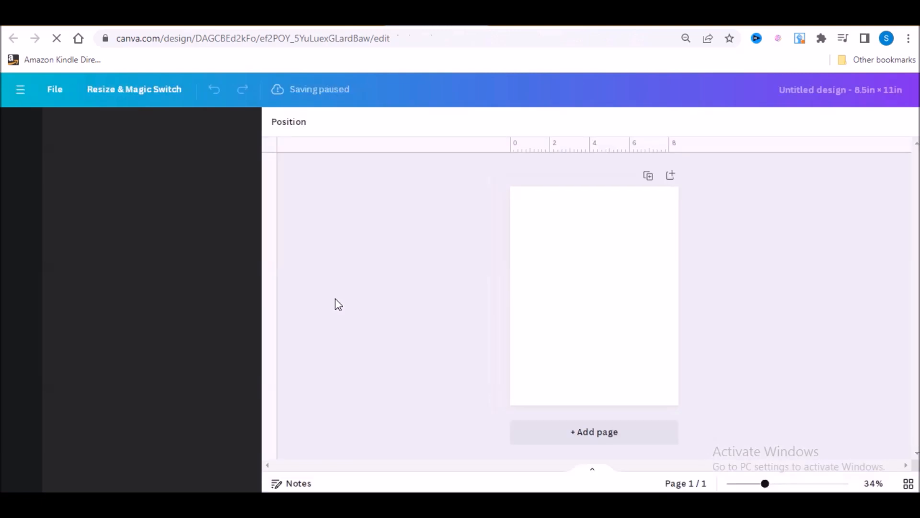
- Add a square shape, shrink it to about 0.5 in, and place it against the page's left edge as a margin guide
click(83, 425)
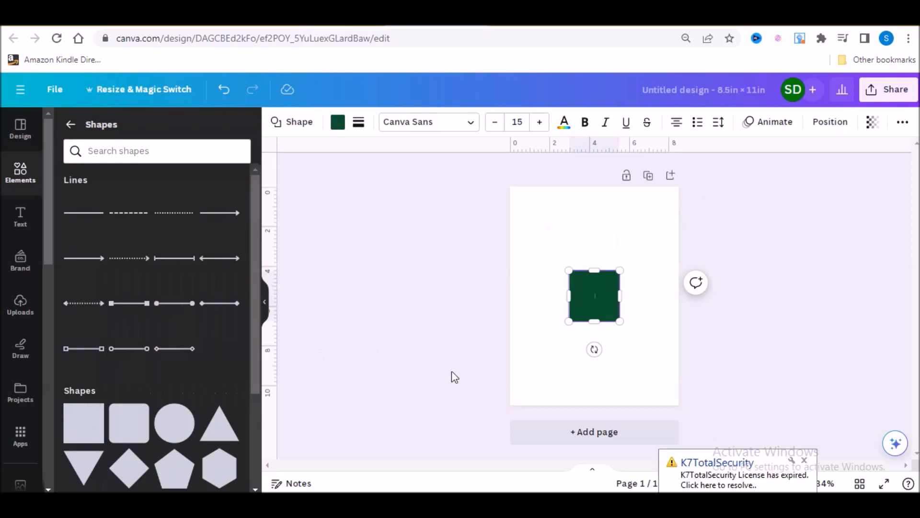
drag(619, 321, 516, 272)
click(602, 312)
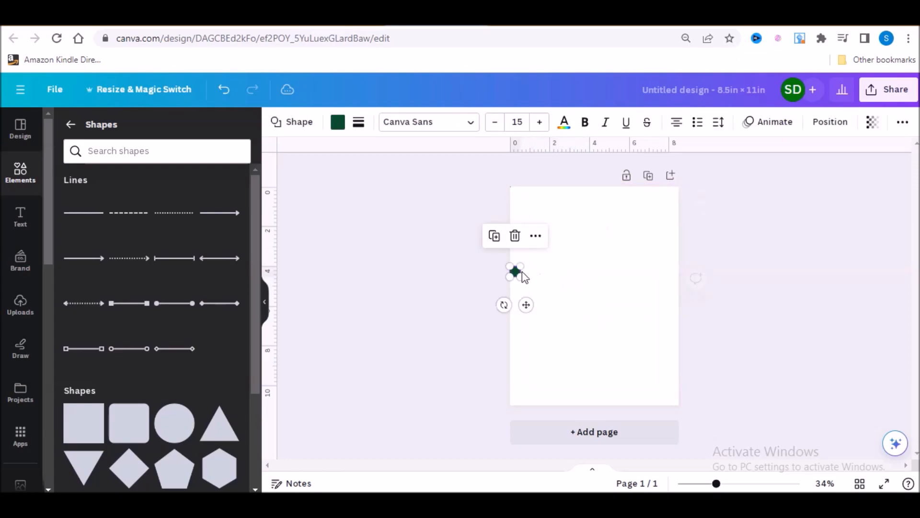
click(566, 294)
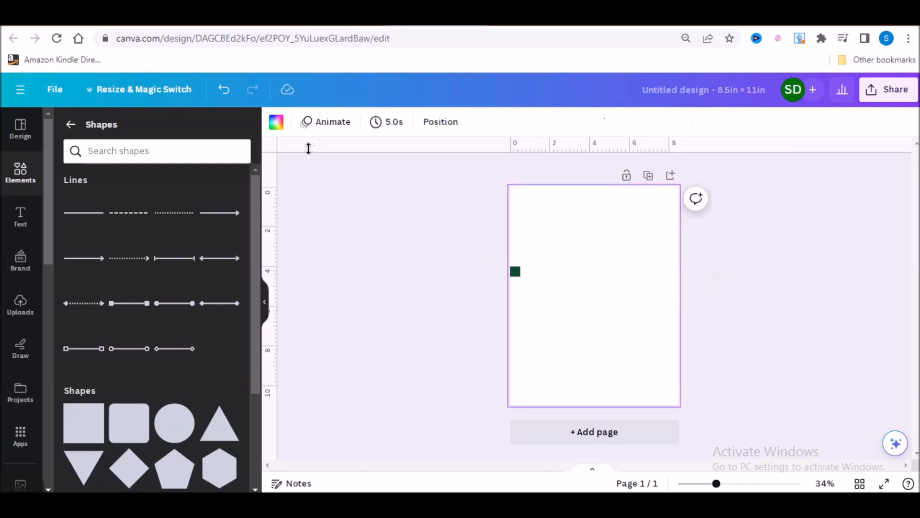
- Duplicate the small guide square and place copies at the middle of the page's right, top and bottom edges
click(515, 271)
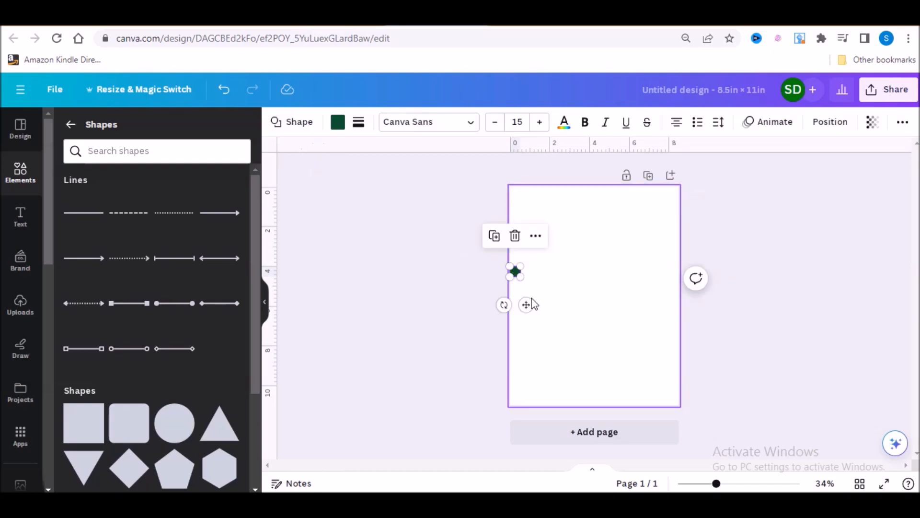
click(496, 239)
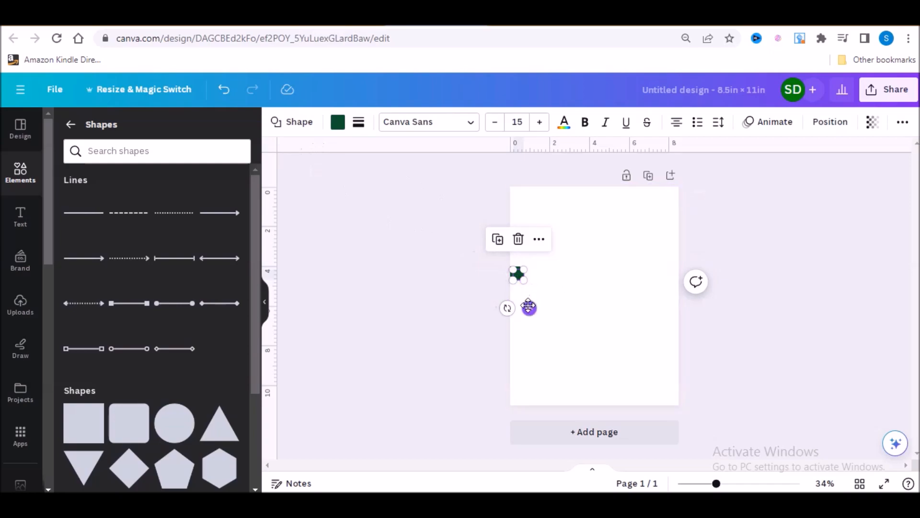
drag(526, 304, 683, 308)
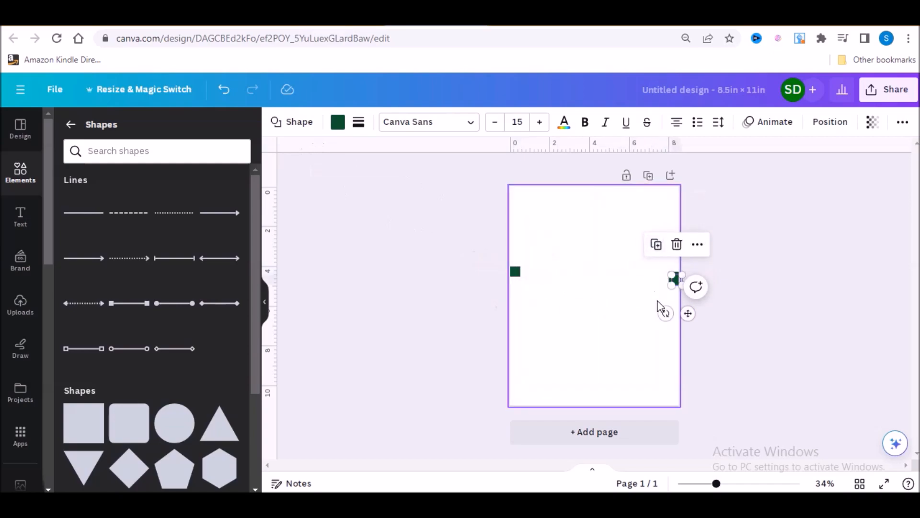
drag(688, 312, 606, 433)
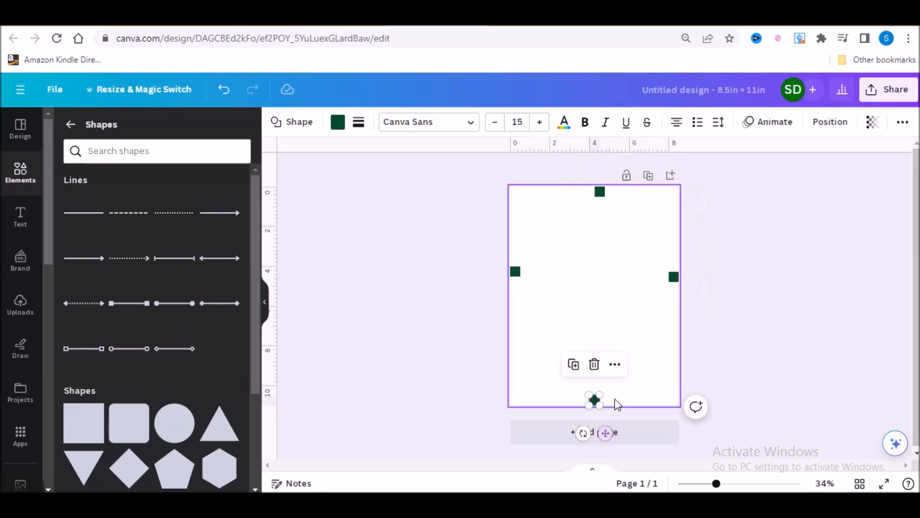
click(622, 333)
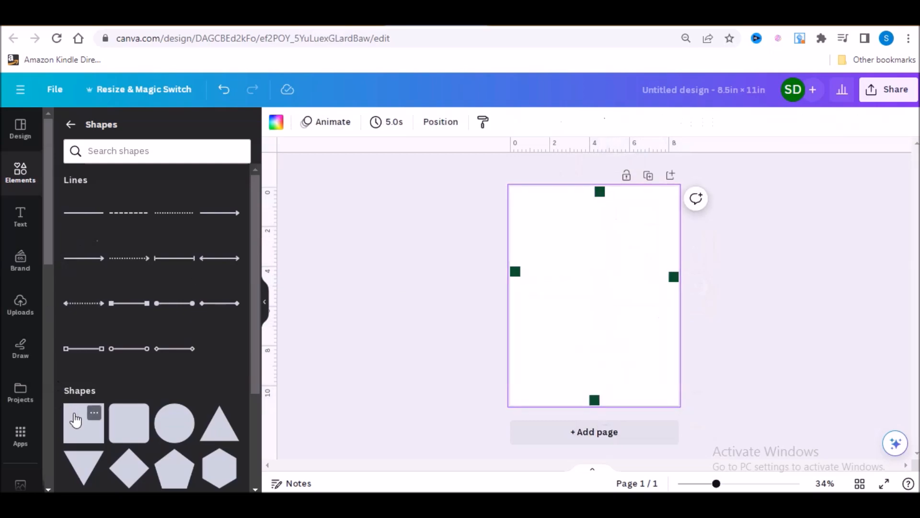
- Add another square and stretch it into a rectangle whose sides meet the inner edges of the four guide squares
click(77, 420)
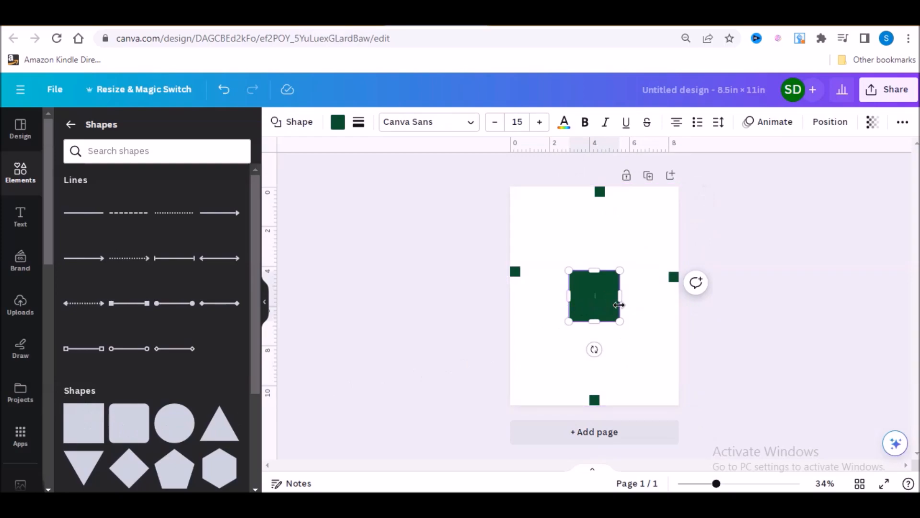
drag(621, 301, 668, 297)
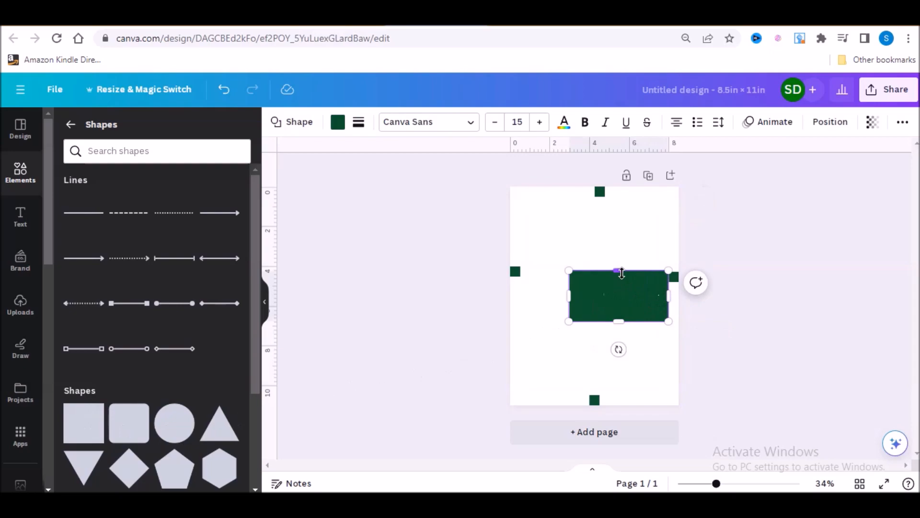
drag(621, 273, 616, 201)
drag(570, 257, 521, 257)
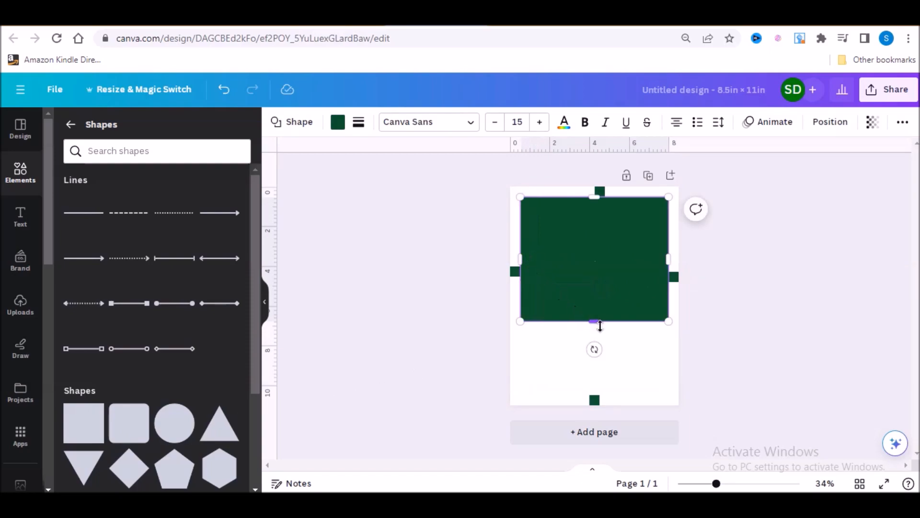
drag(599, 322, 610, 398)
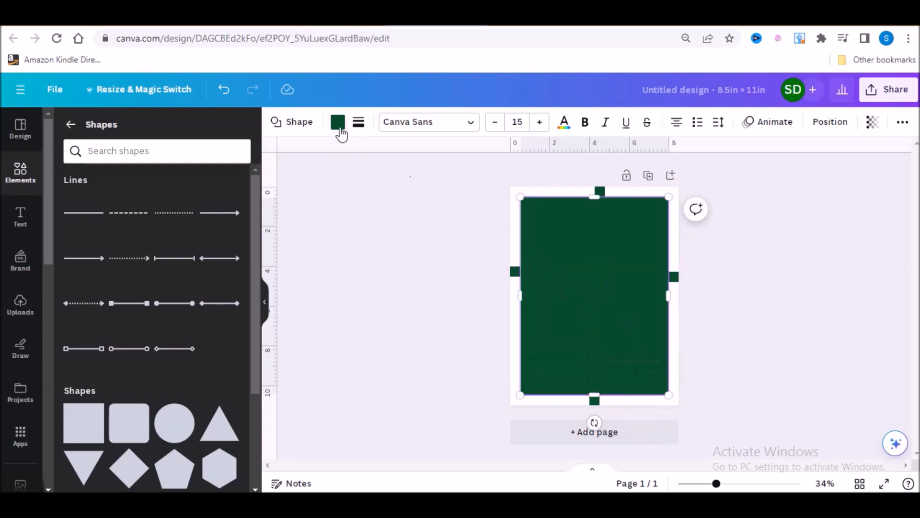
- Make the large rectangle's fill transparent and give it a thin black border
click(338, 123)
click(96, 196)
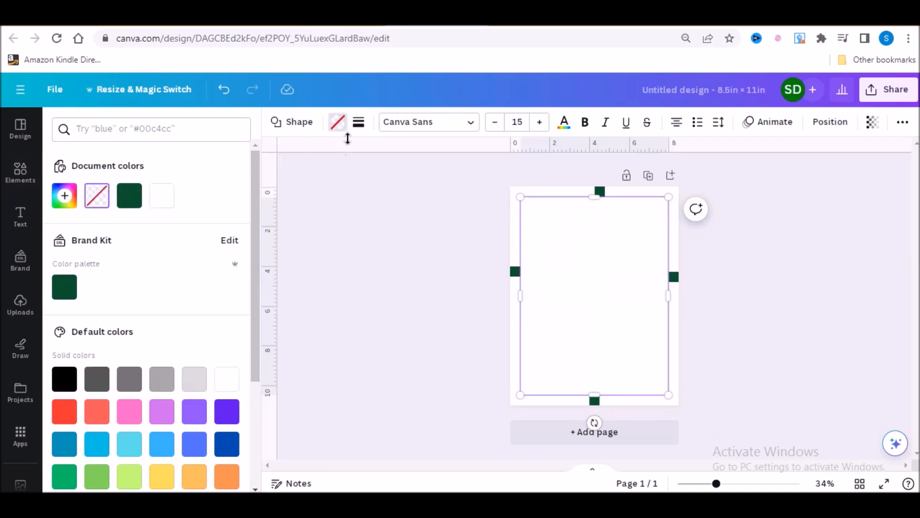
click(360, 123)
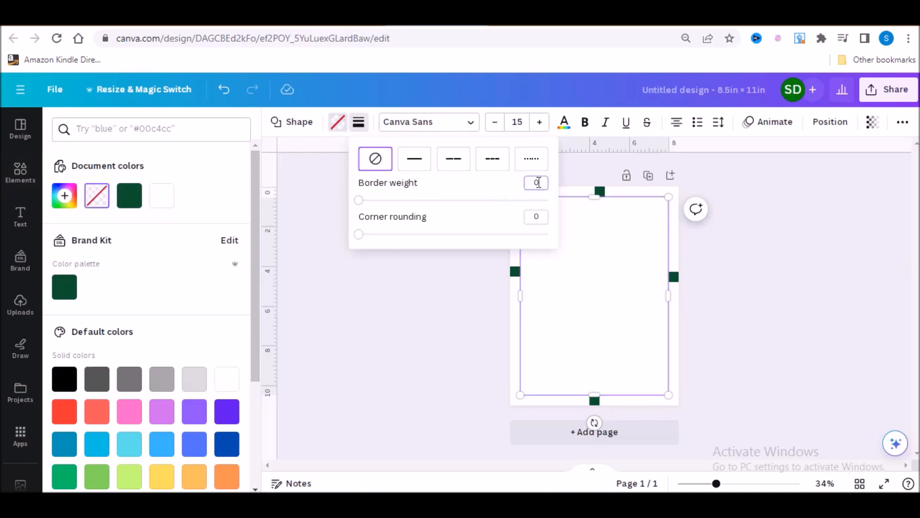
click(420, 299)
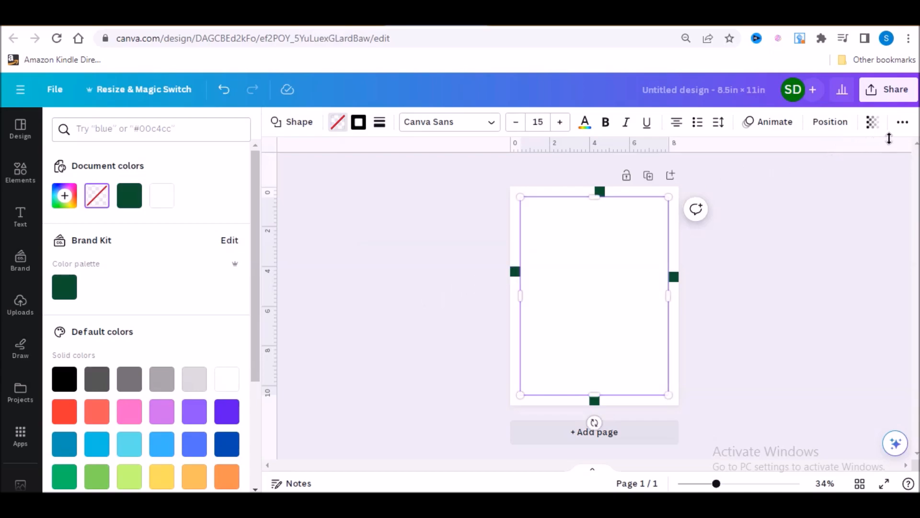
- Lock the bordered rectangle and delete the four small green guide squares around it
click(901, 128)
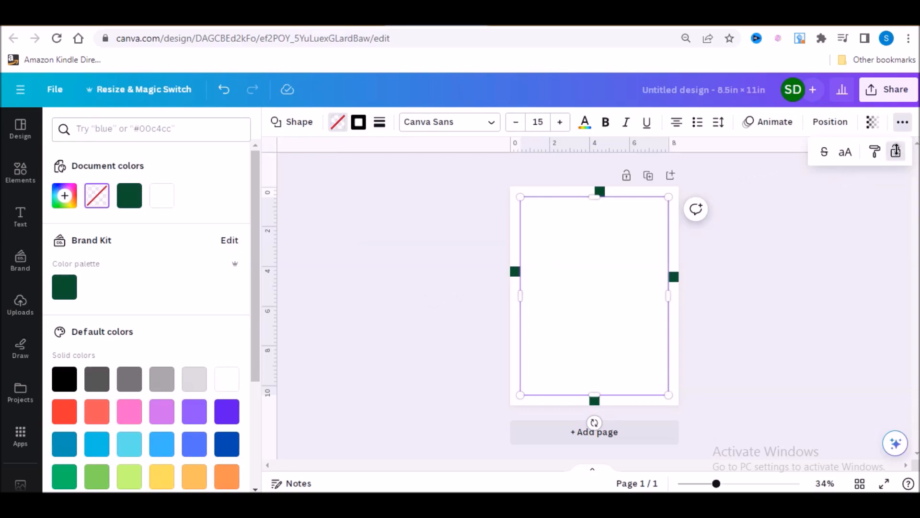
click(896, 152)
click(602, 195)
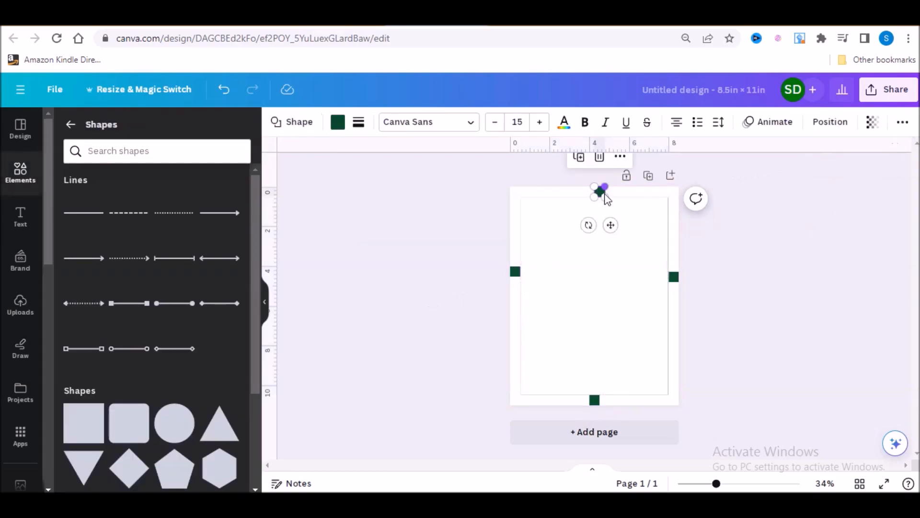
click(673, 277)
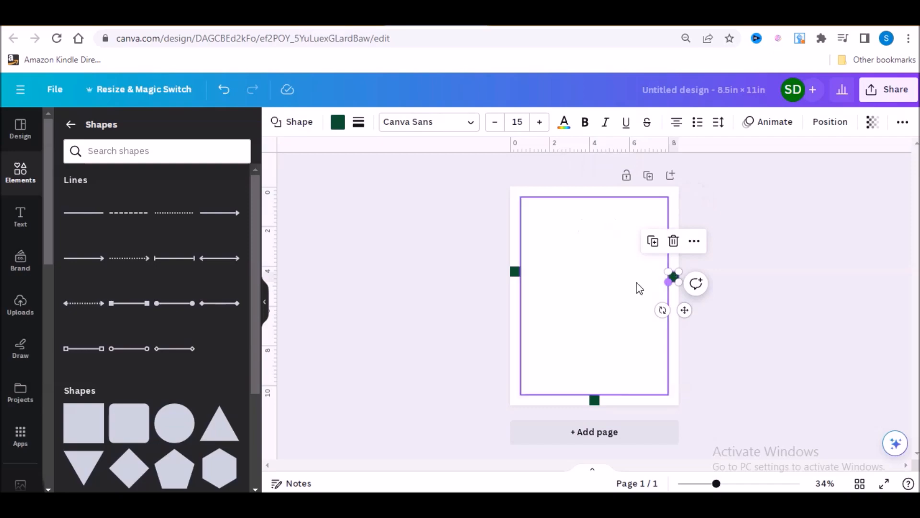
key(Delete)
click(515, 272)
key(Delete)
click(594, 400)
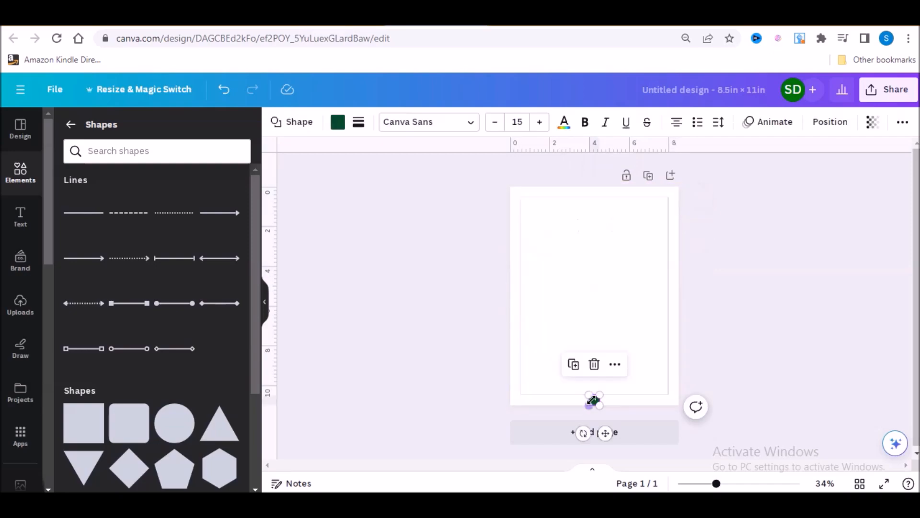
key(Delete)
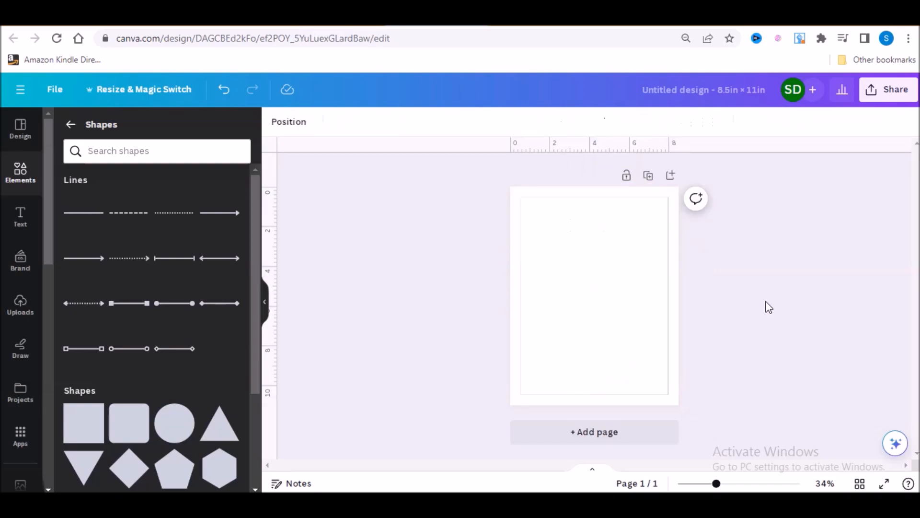
- Add a heading to the page and replace its text with "a", the first sight word in the Excel list
drag(717, 485, 725, 484)
click(780, 359)
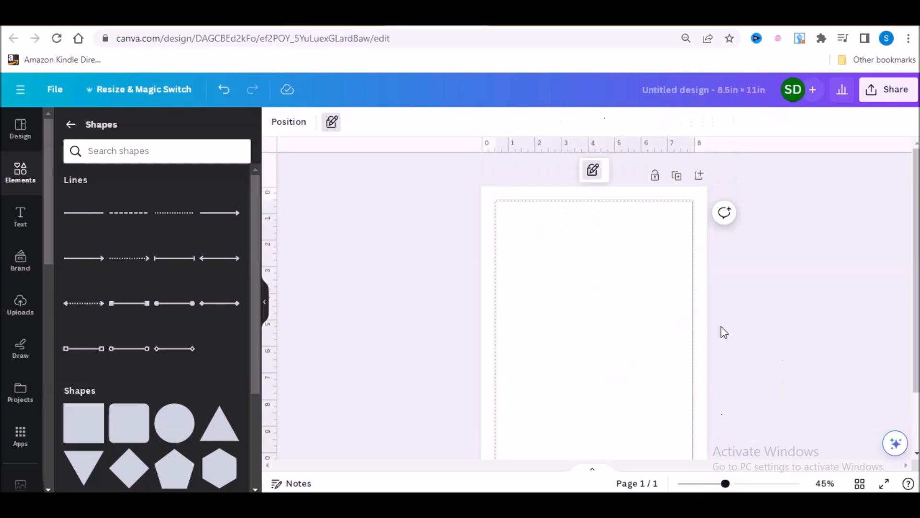
click(445, 319)
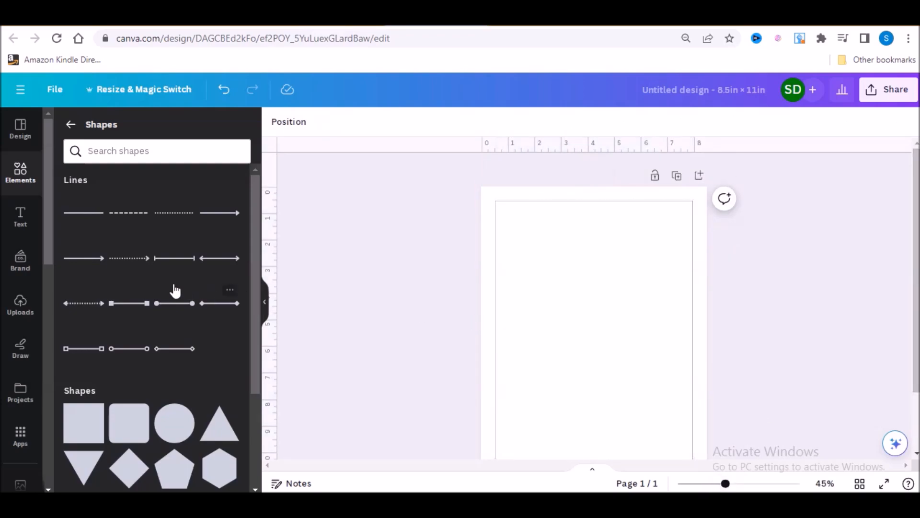
click(22, 218)
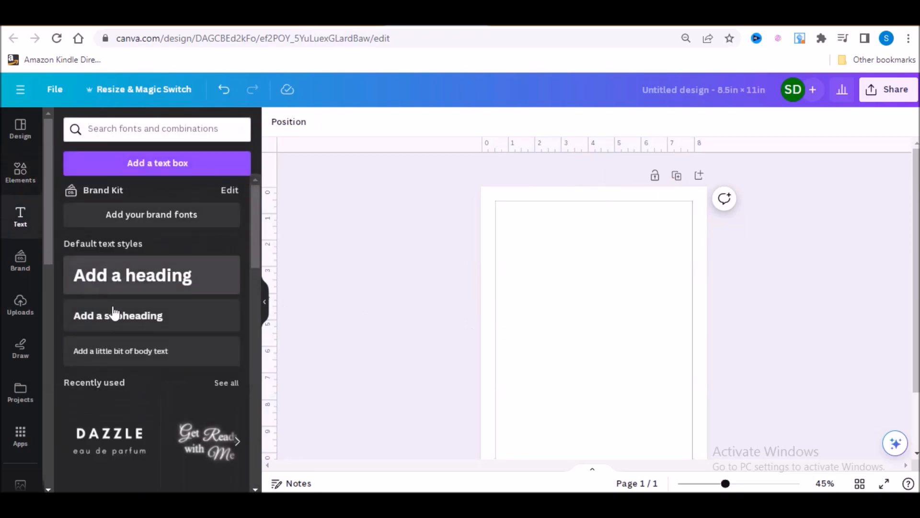
click(134, 287)
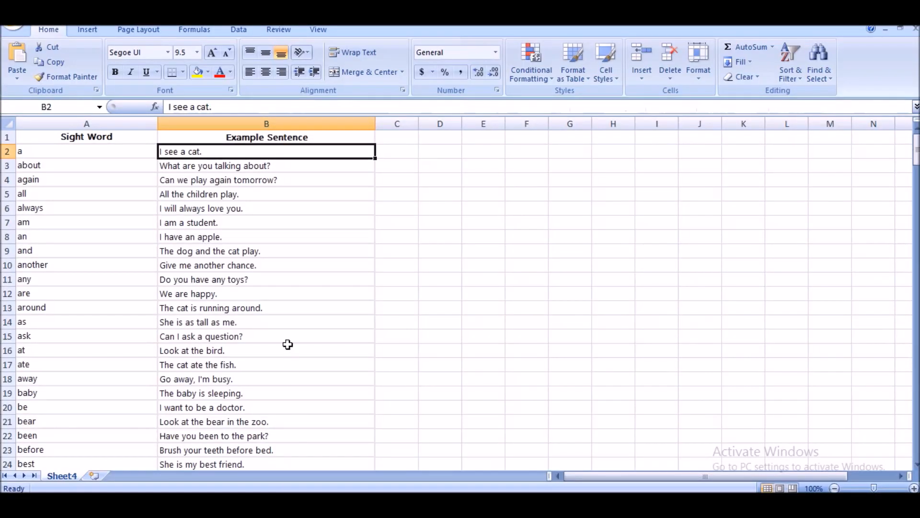
click(33, 151)
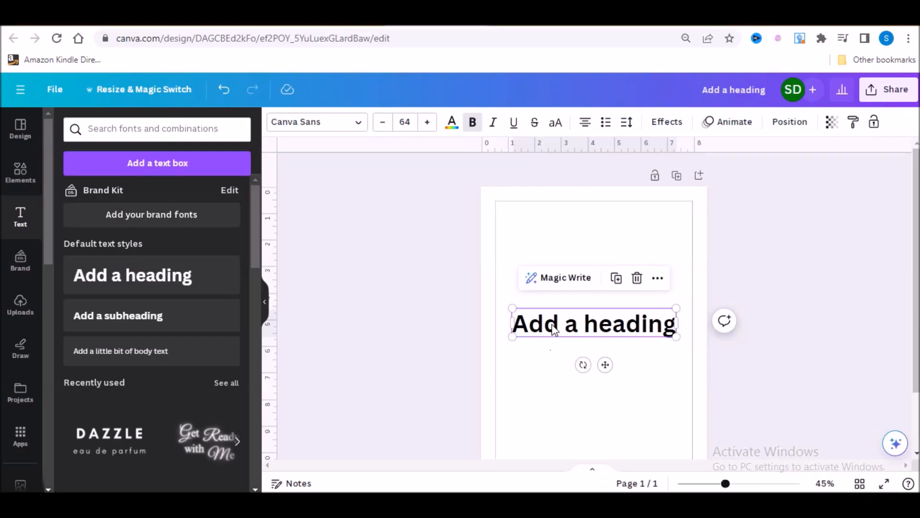
double_click(553, 326)
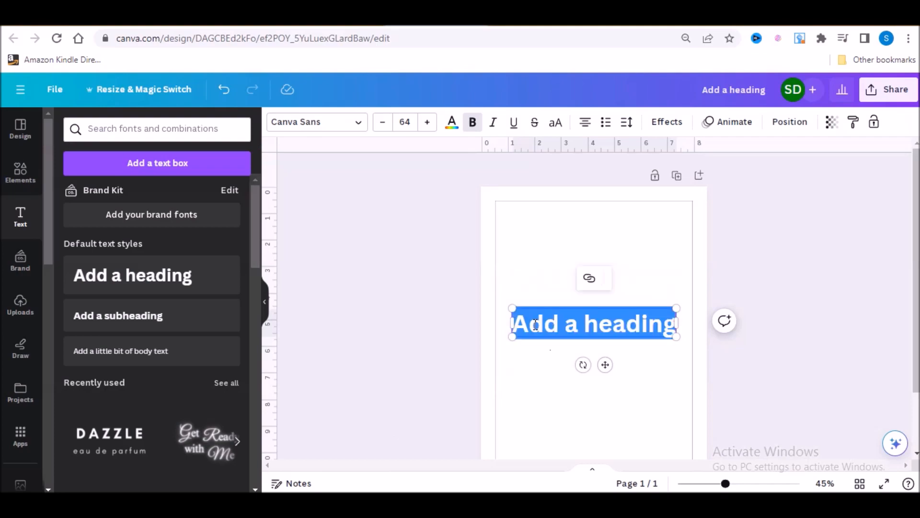
text(a)
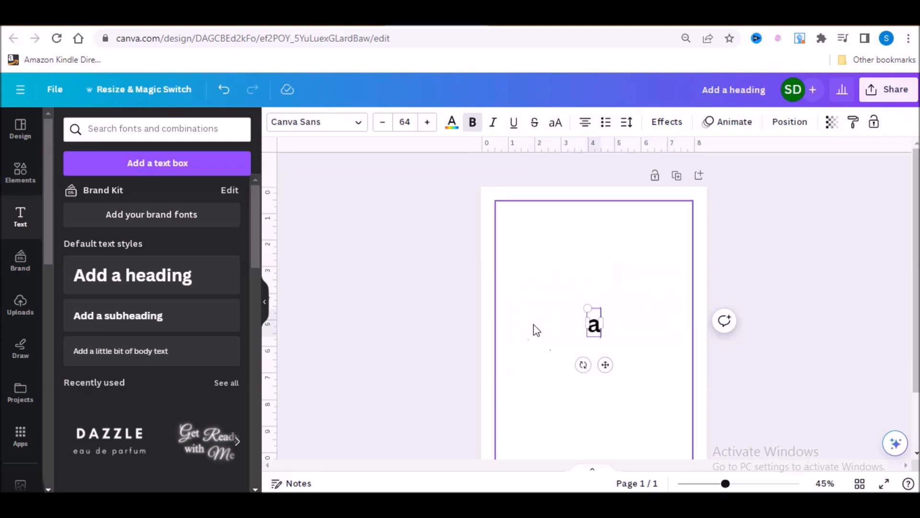
click(623, 348)
- Enlarge the "a" heading to font size 93.1 and place it just inside the border near the page's top centre
drag(594, 324, 531, 237)
click(581, 261)
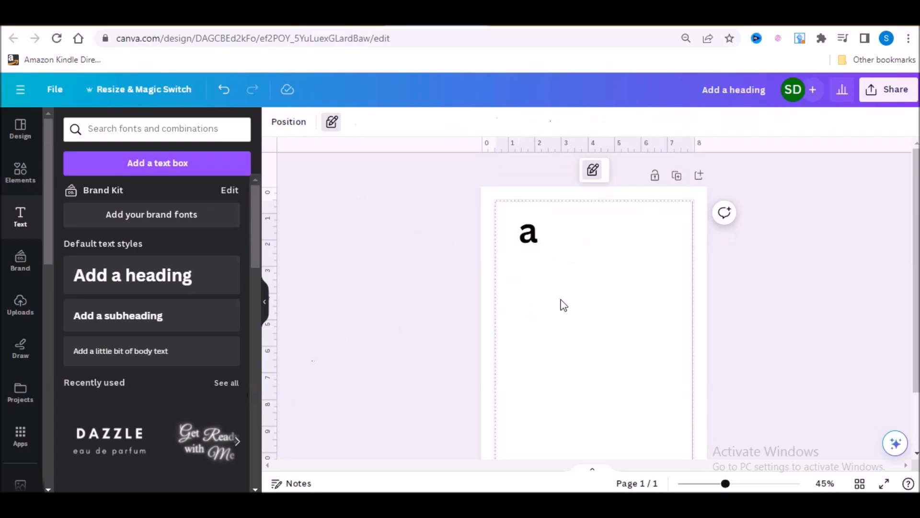
drag(540, 246, 615, 231)
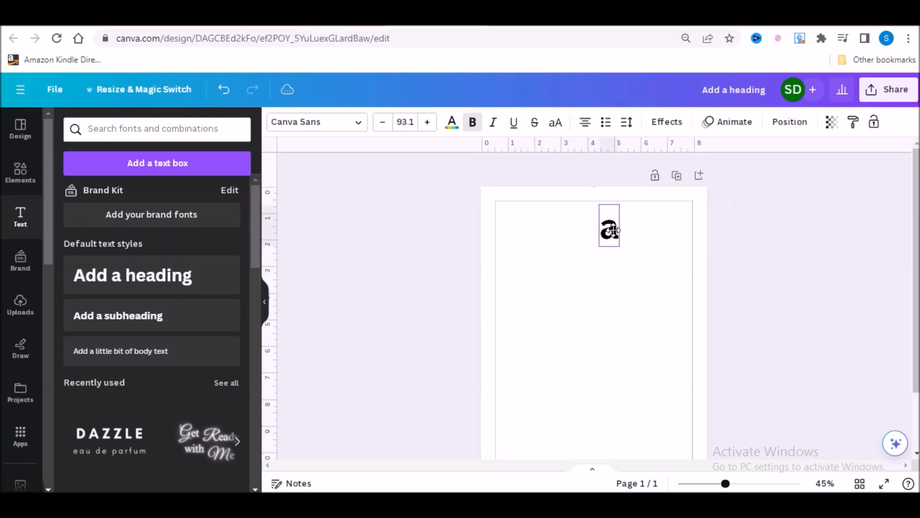
click(559, 283)
- Add a subheading to the page that reads "Let's Trace"
click(151, 315)
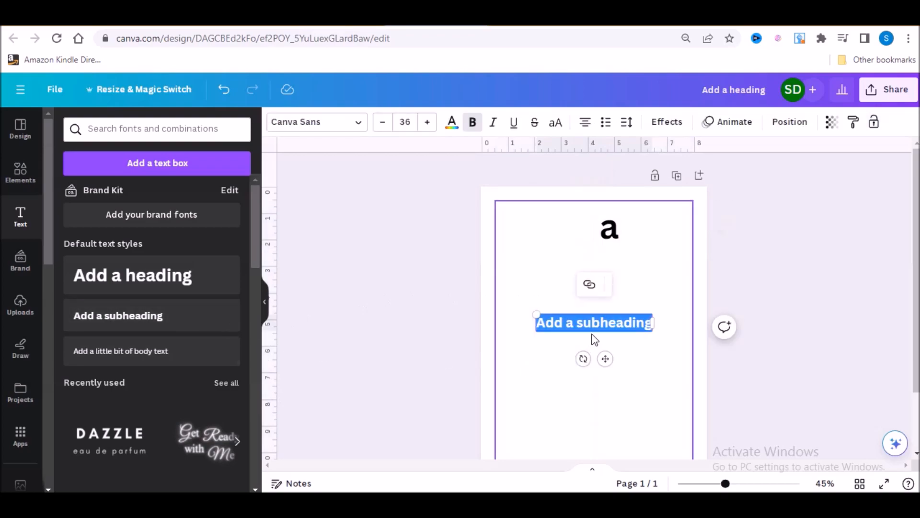
text(L)
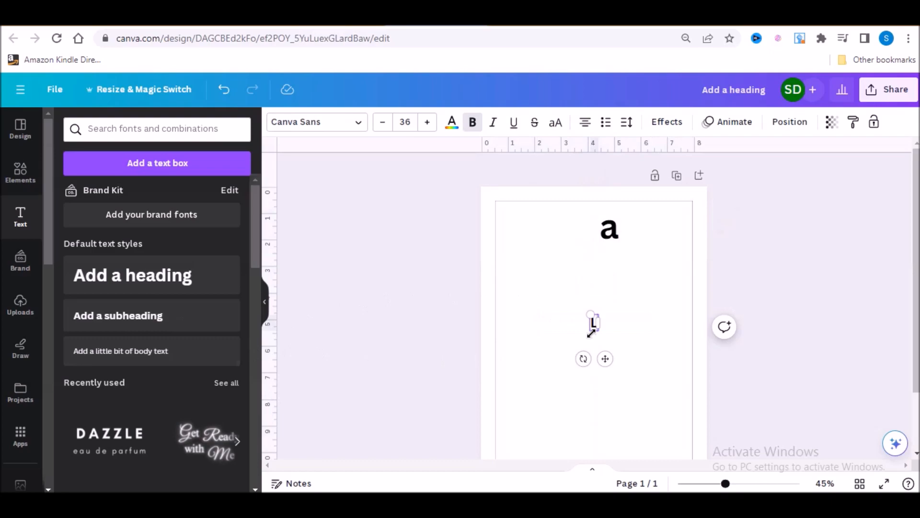
text(et)
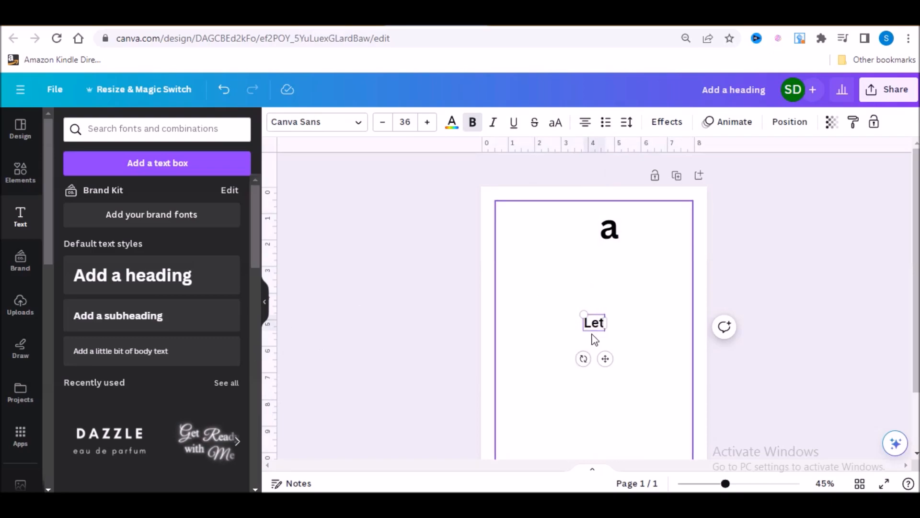
text('s)
text( Trace)
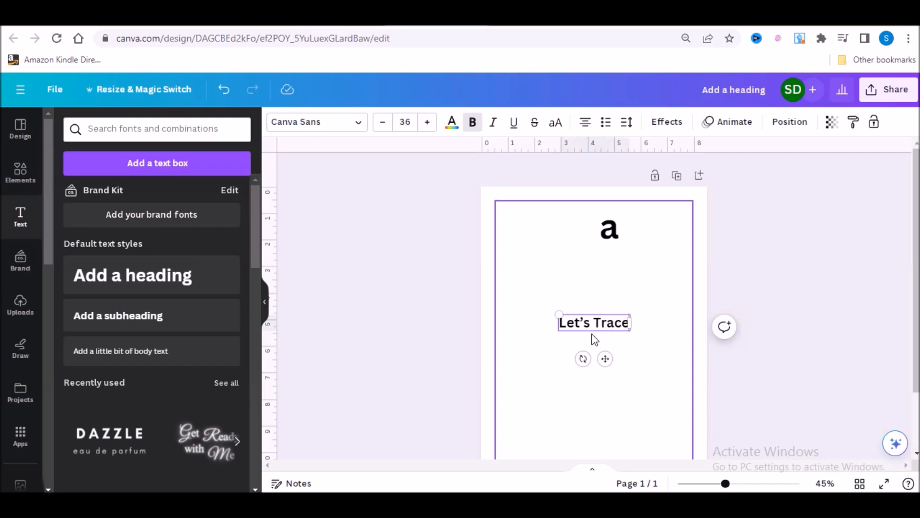
click(599, 376)
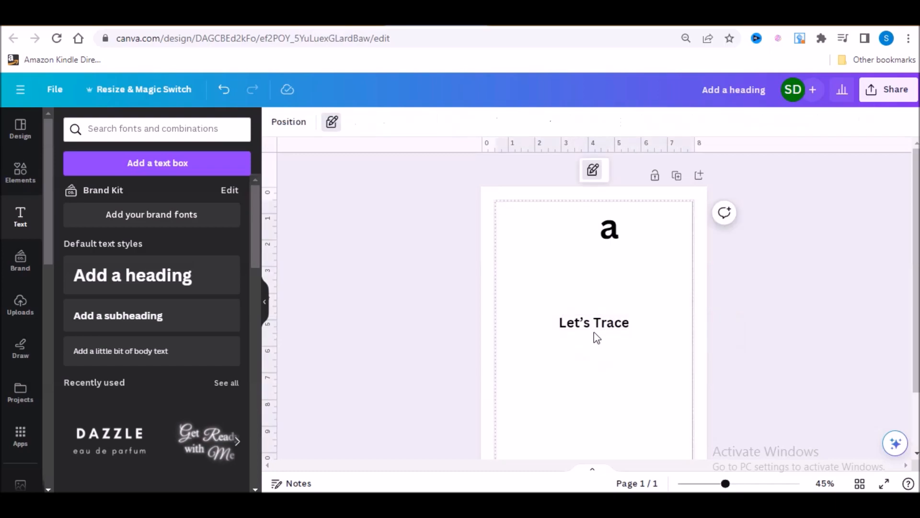
- Move the "Let's Trace" subheading up to the border's left side, just below the "a" heading
click(596, 326)
drag(606, 359, 557, 295)
click(499, 333)
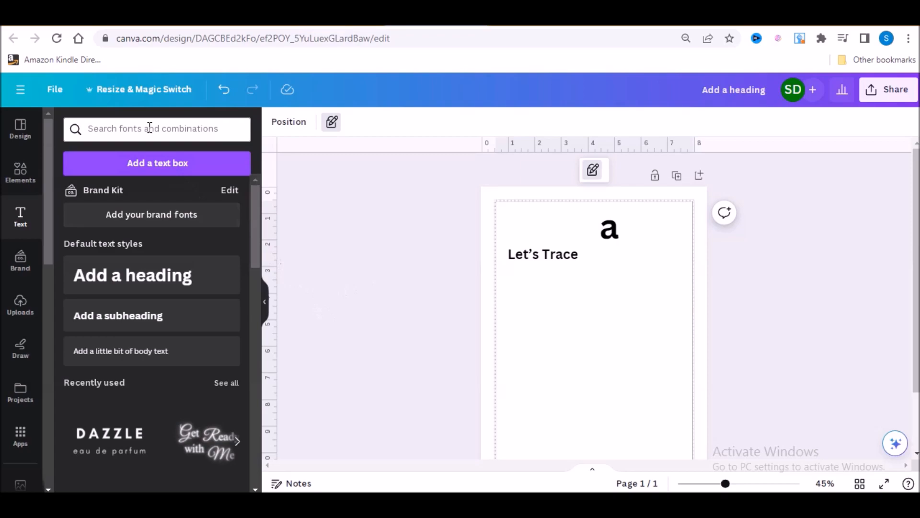
- Search the fonts for "kids primary" and add a text box in KG Primary Dots Lined
click(20, 172)
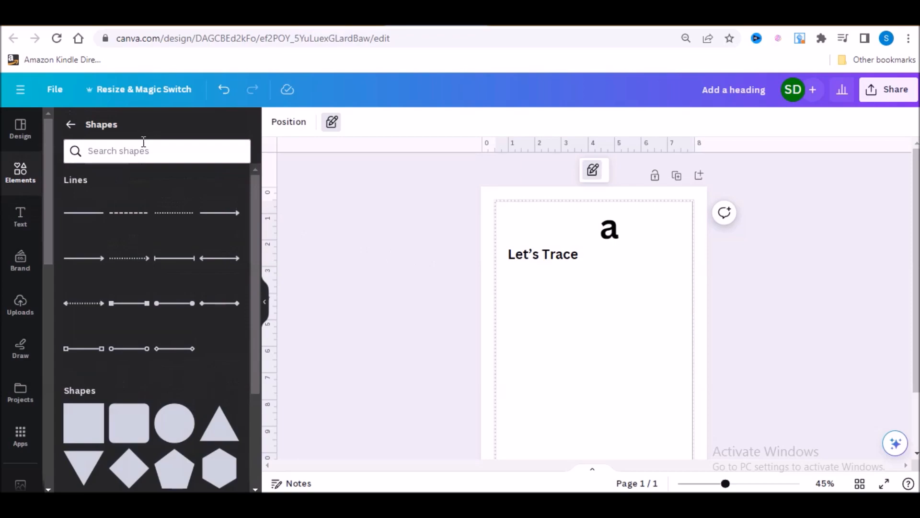
click(70, 124)
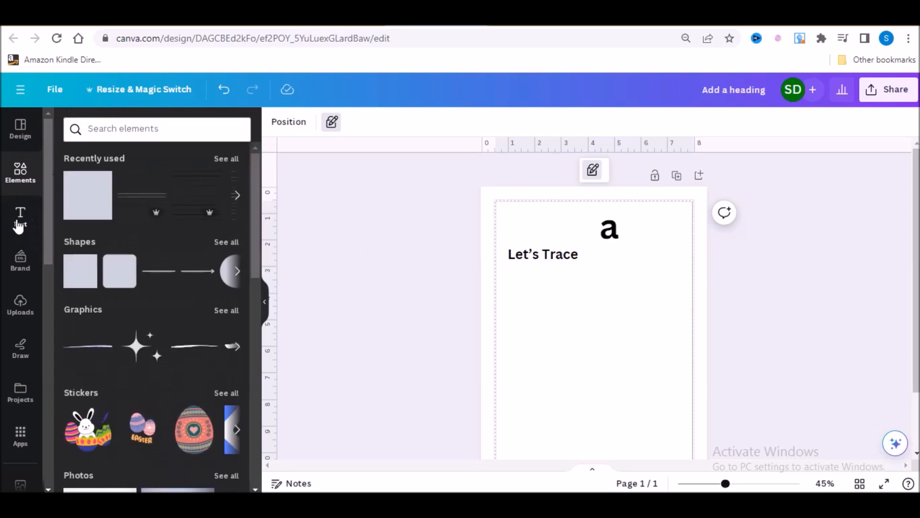
click(20, 220)
click(129, 126)
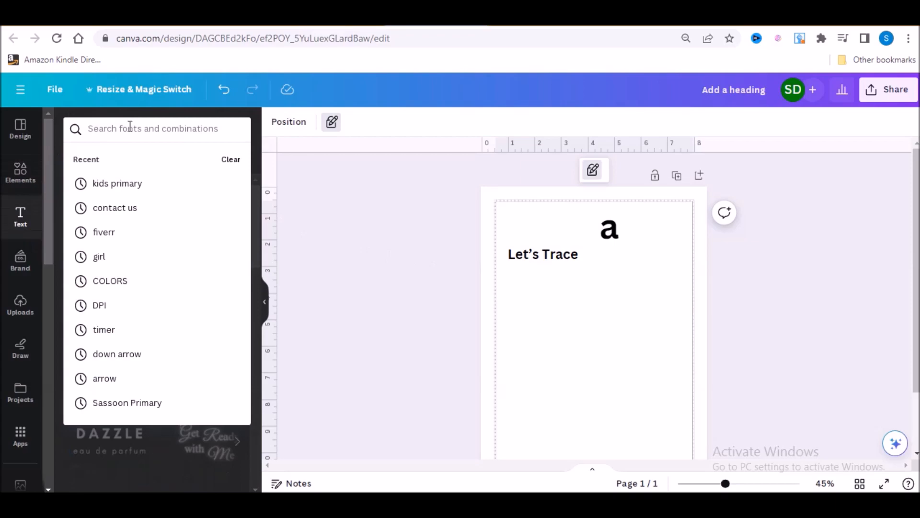
text(kids primary)
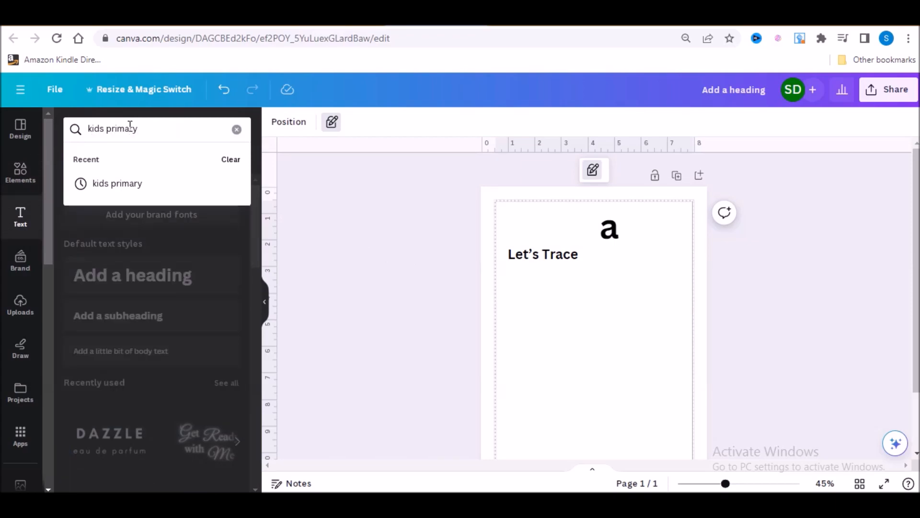
key(Return)
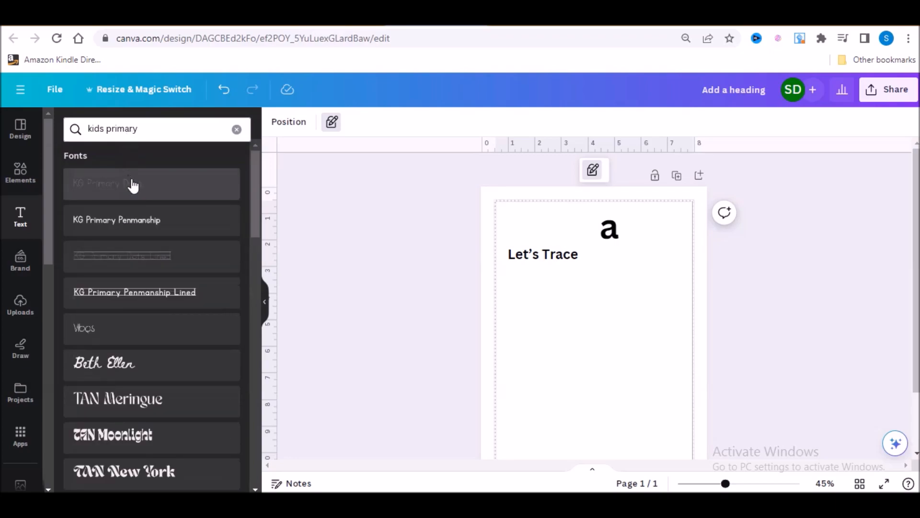
click(139, 258)
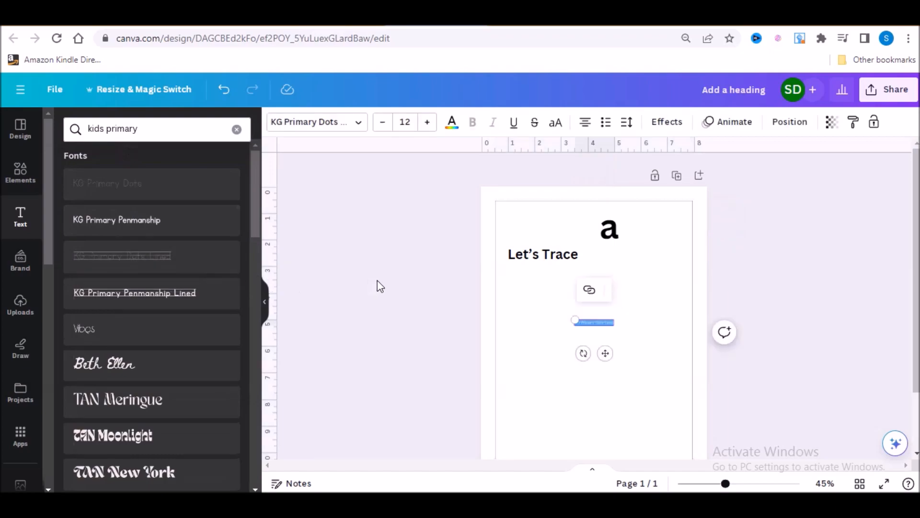
- Enlarge the dotted lined text to size 49.4, place it under "Let's Trace" and stretch its box across the border's full width
drag(576, 318, 507, 311)
click(606, 387)
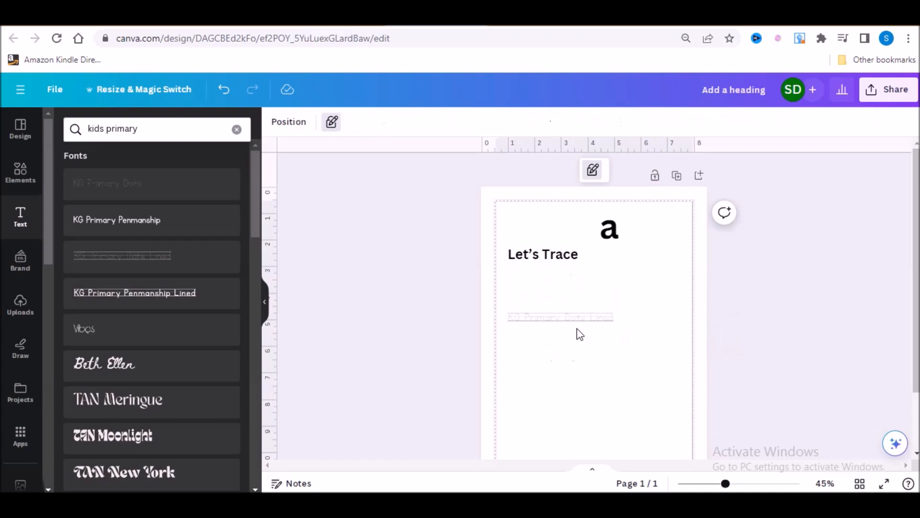
mouse_move(575, 323)
mouse_down()
mouse_move(569, 276)
mouse_move(542, 288)
mouse_move(484, 268)
mouse_up()
mouse_move(525, 294)
mouse_down()
mouse_move(555, 283)
mouse_move(485, 257)
mouse_up()
drag(546, 279, 568, 277)
drag(674, 279, 693, 277)
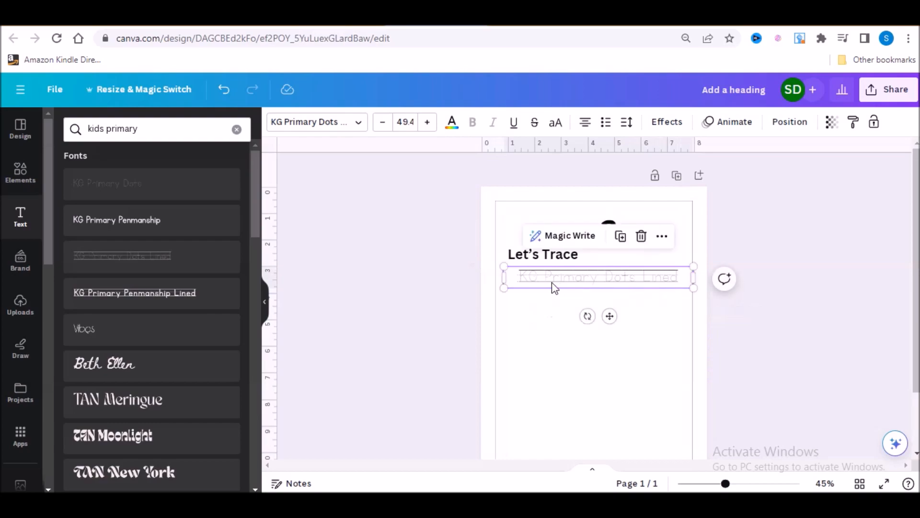
drag(502, 276, 496, 281)
click(533, 328)
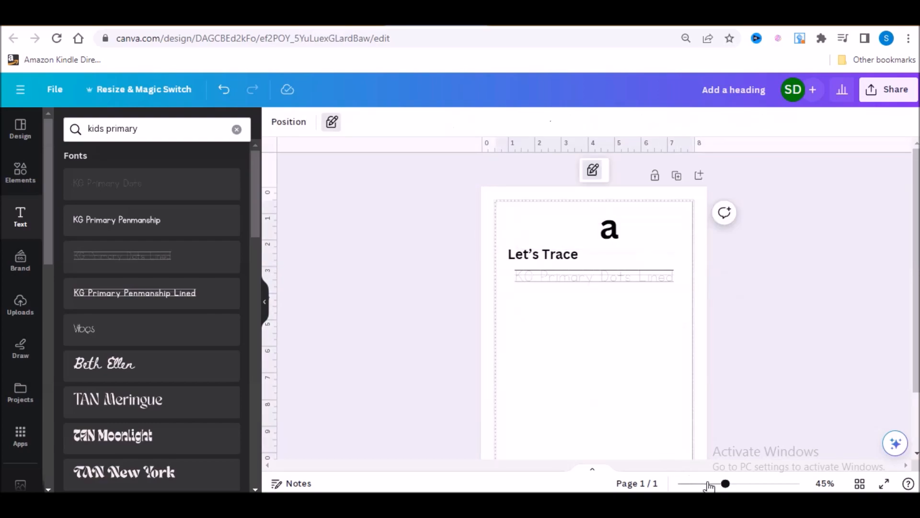
- Replace the dotted lined text with a row of nine letters "a", separated by double spaces
drag(725, 484, 750, 485)
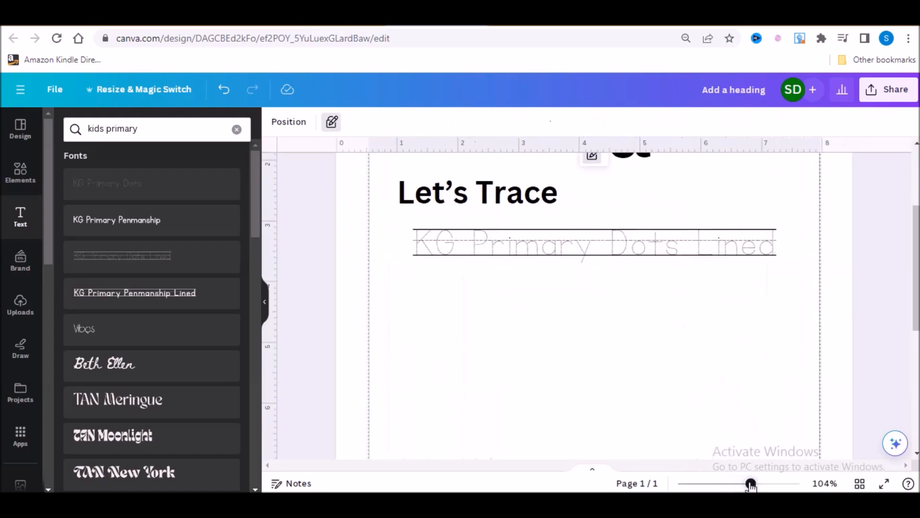
click(573, 260)
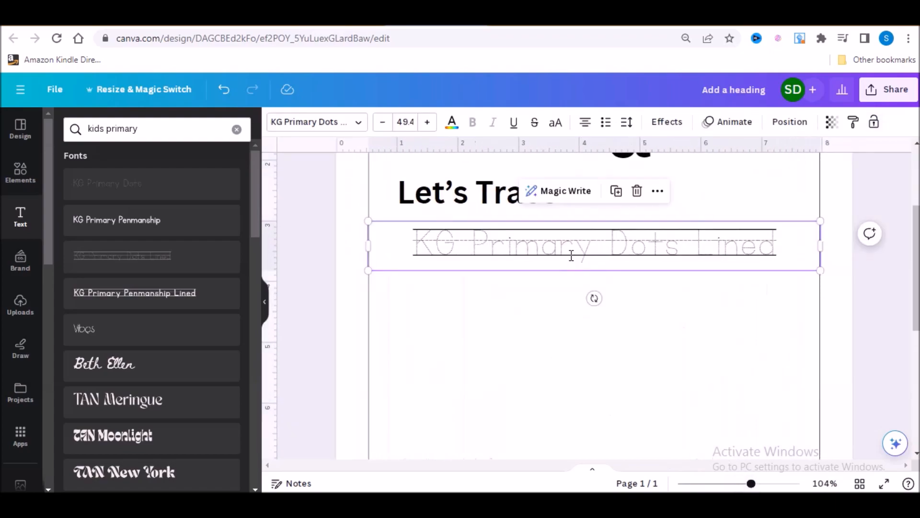
click(571, 256)
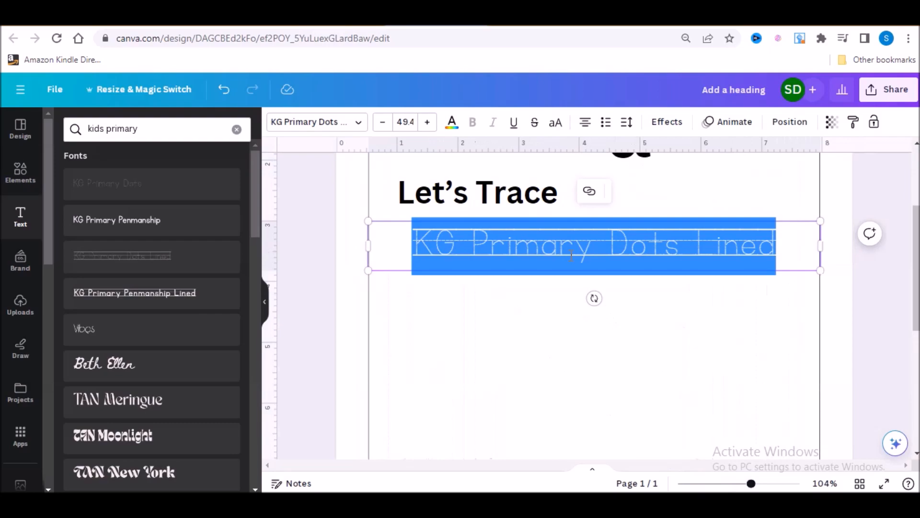
text(a)
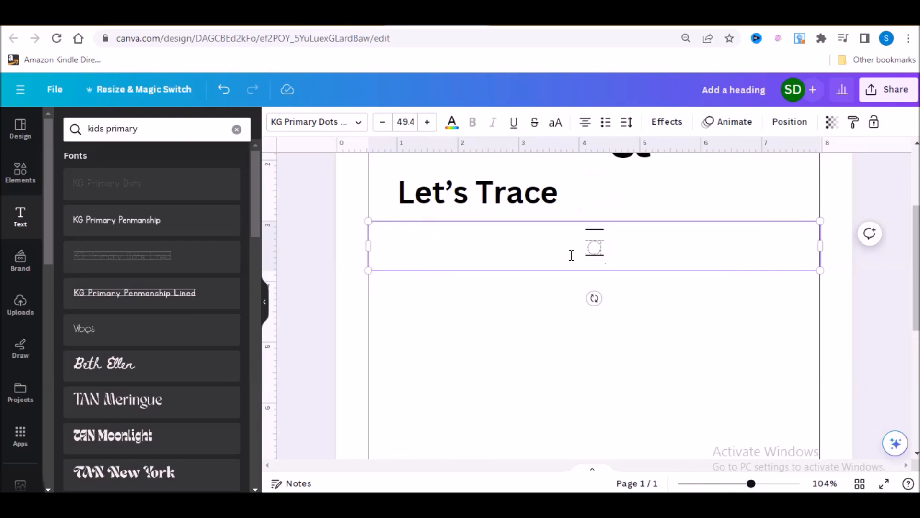
text(  a  )
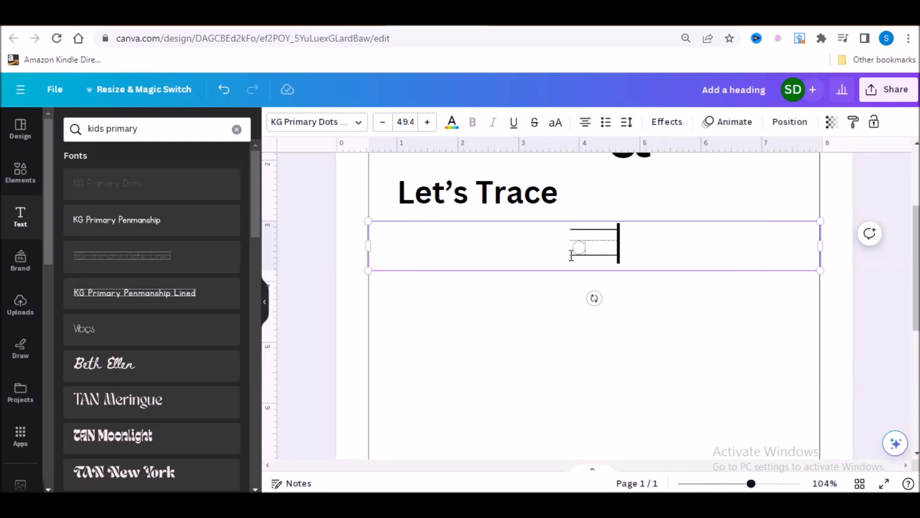
text(a  a )
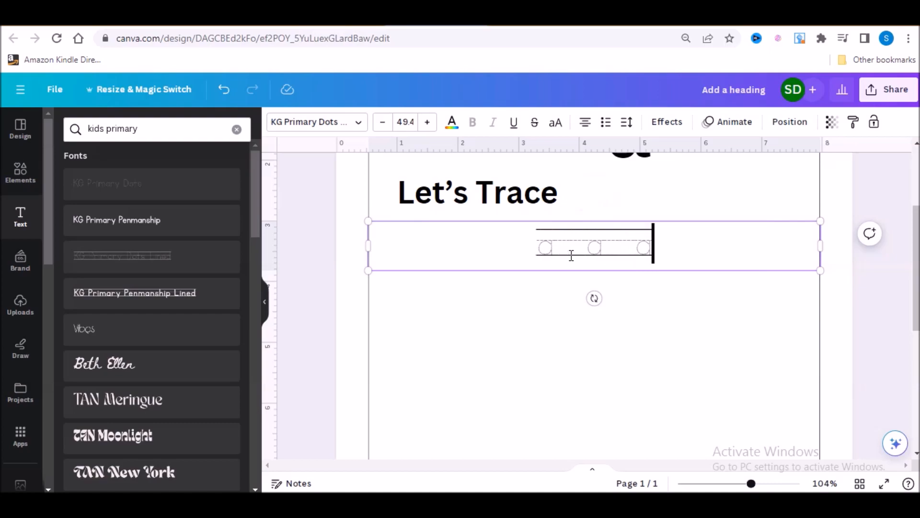
text( a  a)
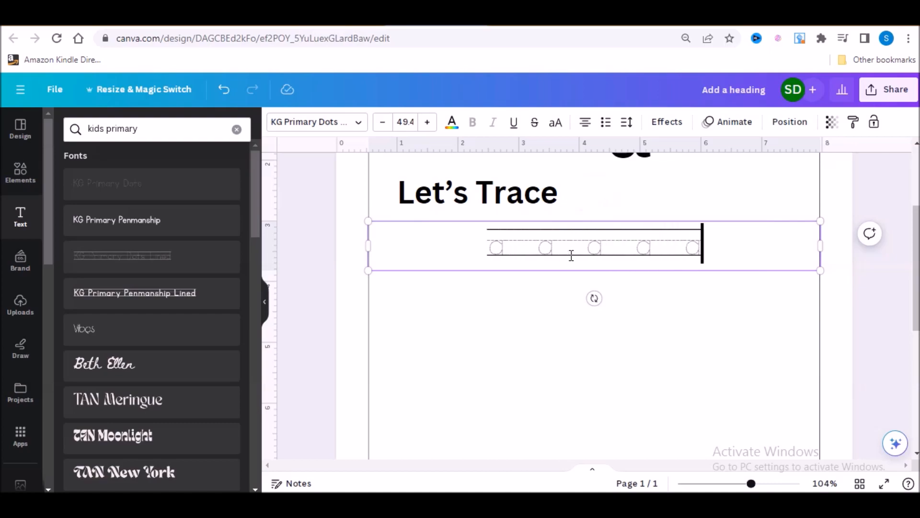
text(  a  a  a)
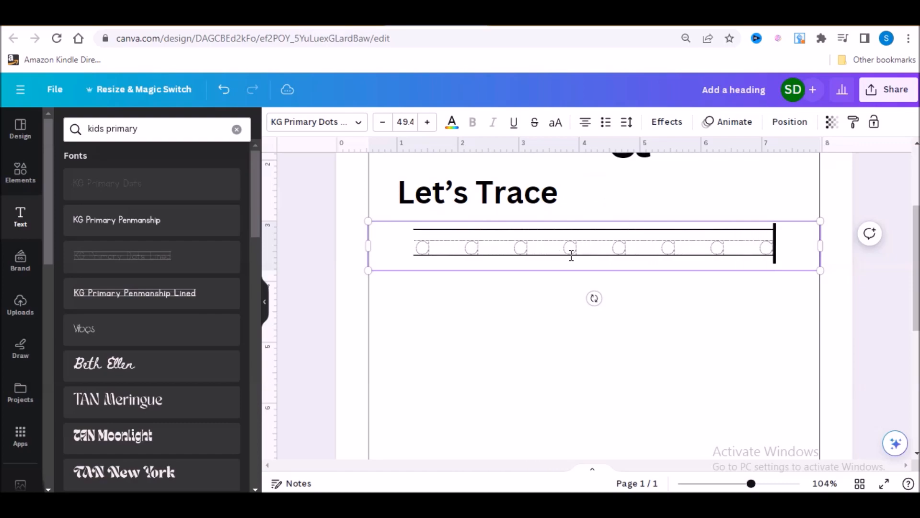
text(  a)
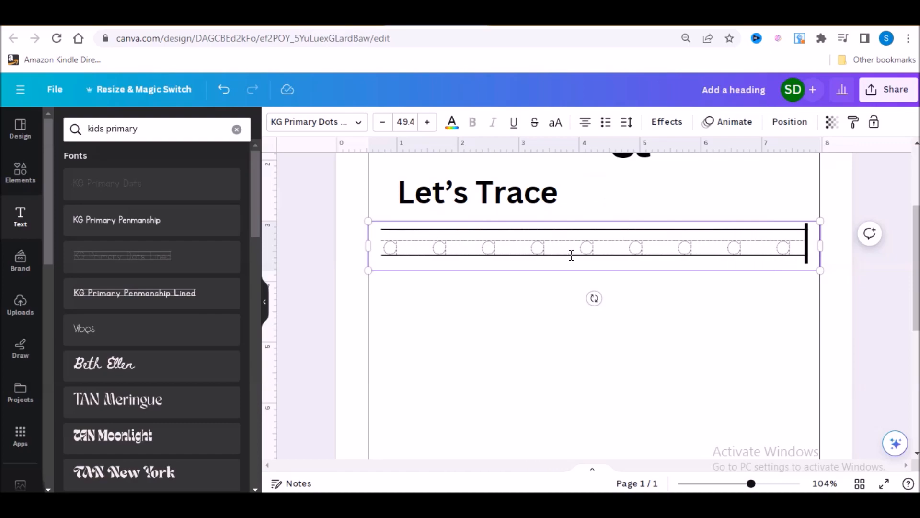
key(Return)
text(a)
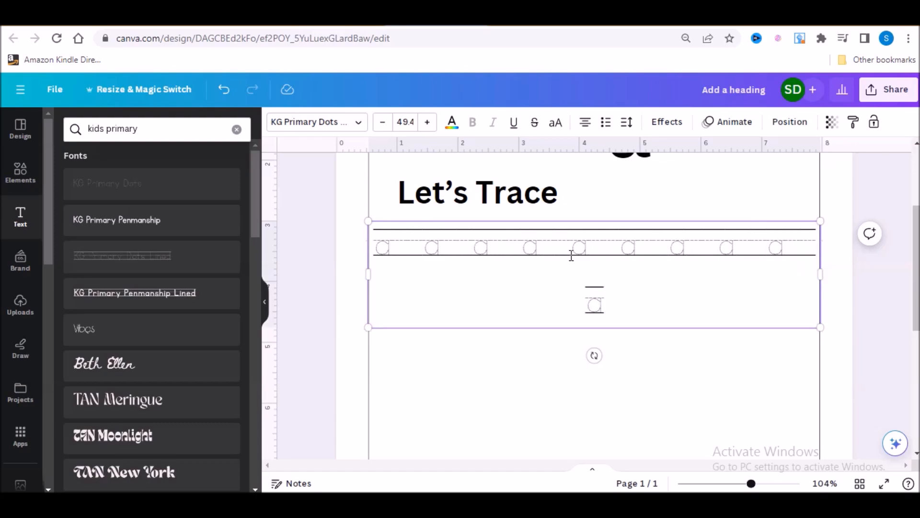
key(BackSpace)
key(BackSpace)
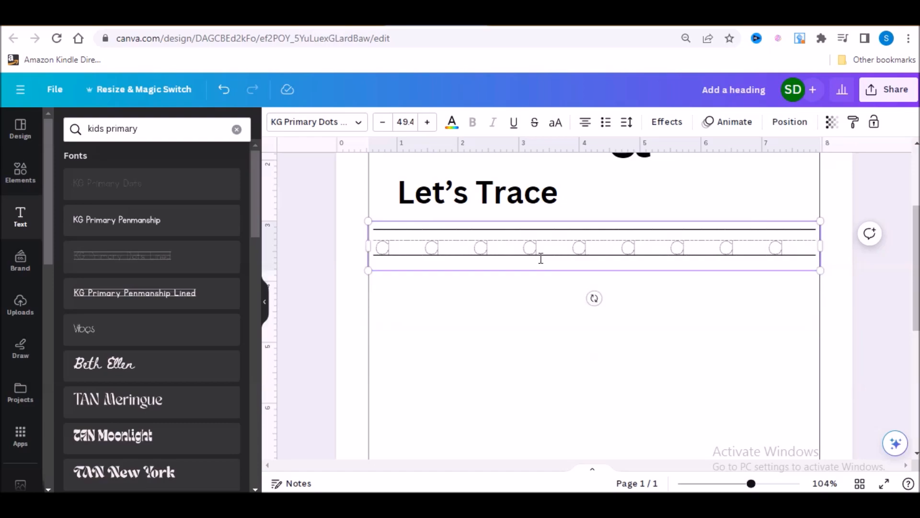
- Narrow the text box of the dotted "a" row so its right end sits just inside the page border
click(497, 308)
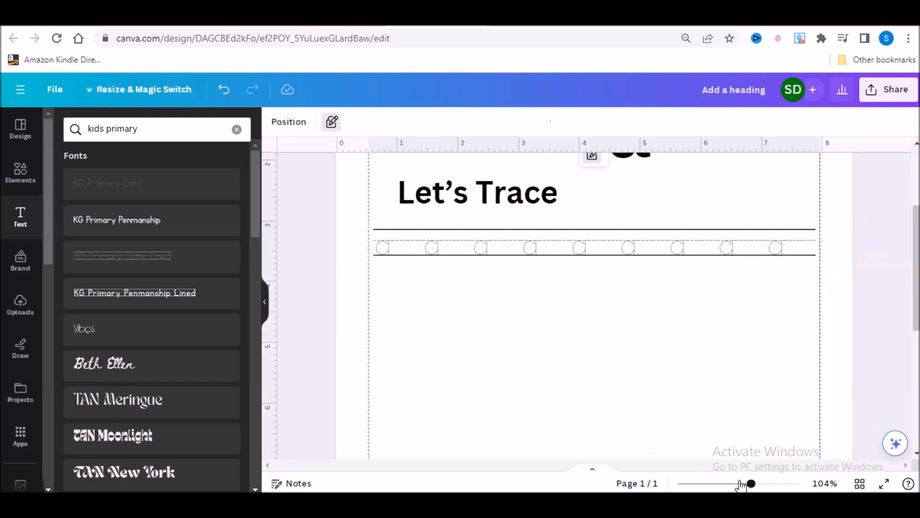
drag(752, 485, 736, 484)
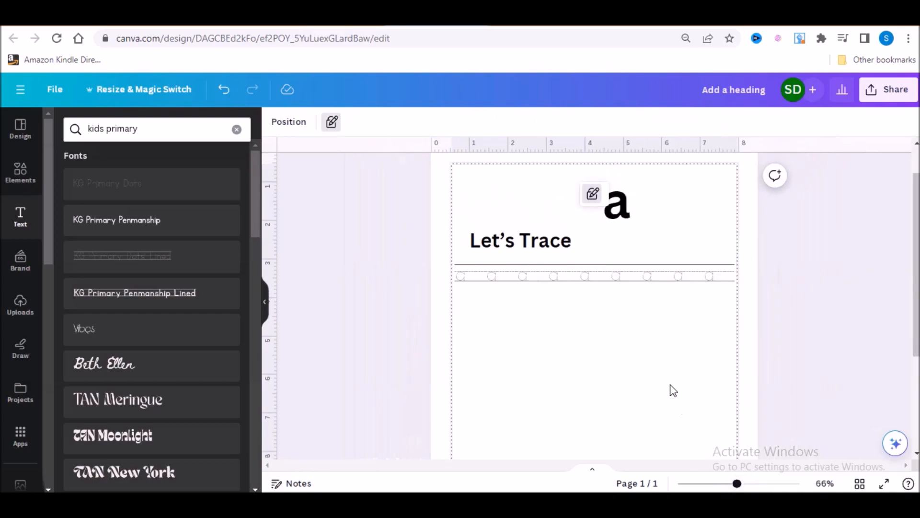
click(638, 279)
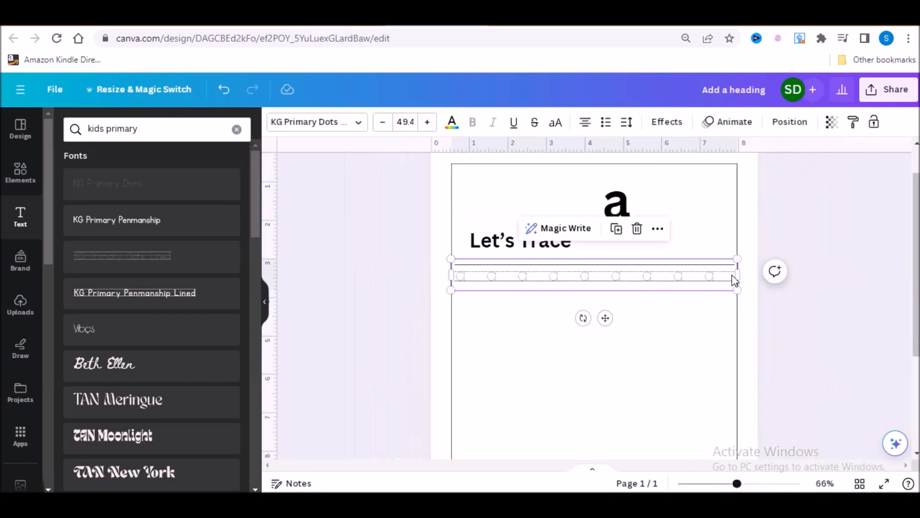
drag(737, 274, 725, 274)
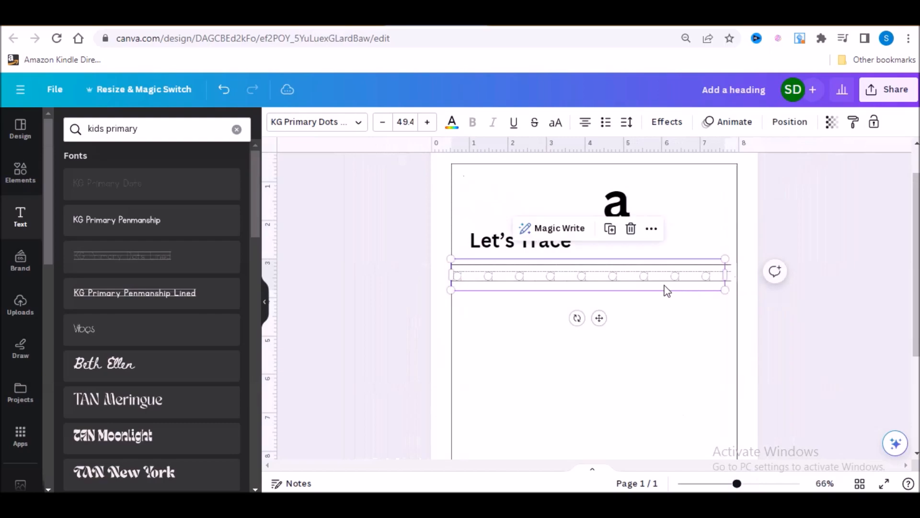
- Reduce the dotted "a" row to size 48.2 and duplicate it twice, stacking three evenly spaced tracing rows under "Let's Trace"
drag(599, 317, 602, 345)
click(614, 229)
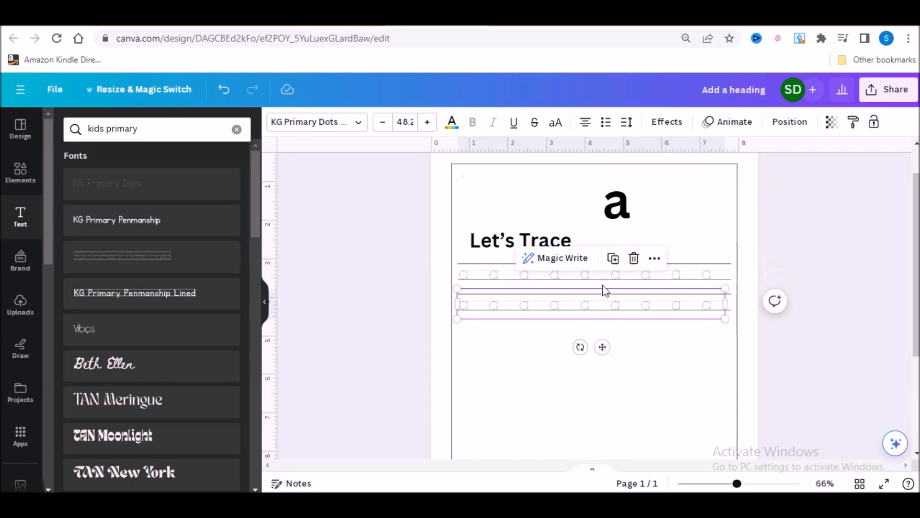
click(613, 257)
drag(602, 377, 604, 382)
click(641, 405)
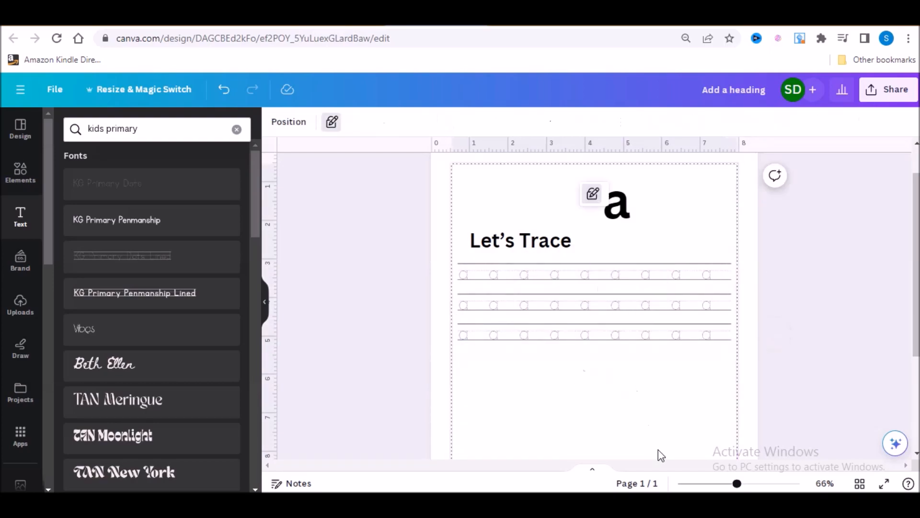
- Duplicate the "Let's Trace" subheading below the three tracing rows and change the copy's text to "Let's Practice"
click(548, 242)
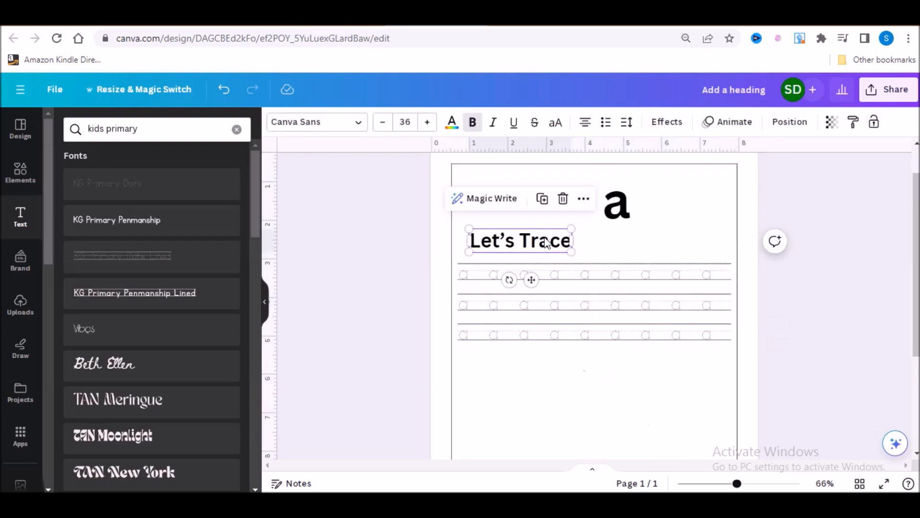
mouse_move(531, 280)
mouse_down()
mouse_move(542, 285)
mouse_move(548, 349)
mouse_move(525, 400)
mouse_up()
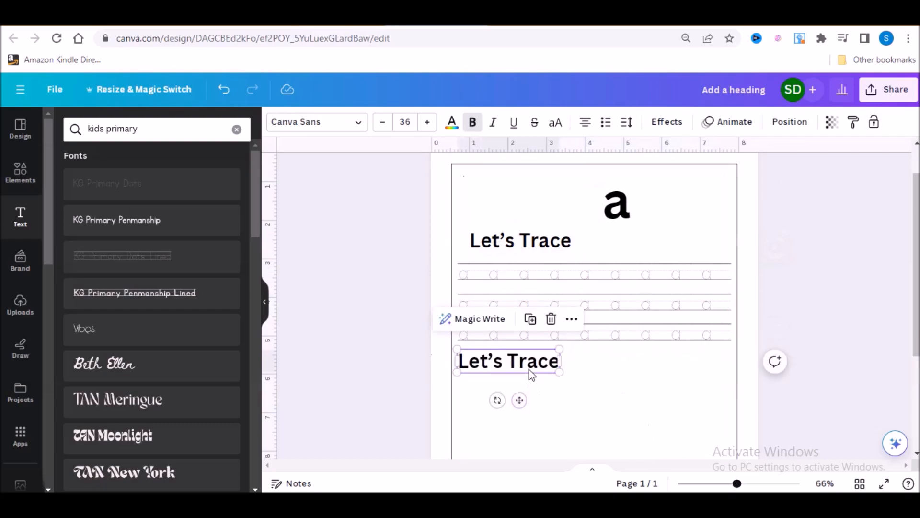
double_click(526, 364)
drag(508, 360, 527, 360)
click(534, 361)
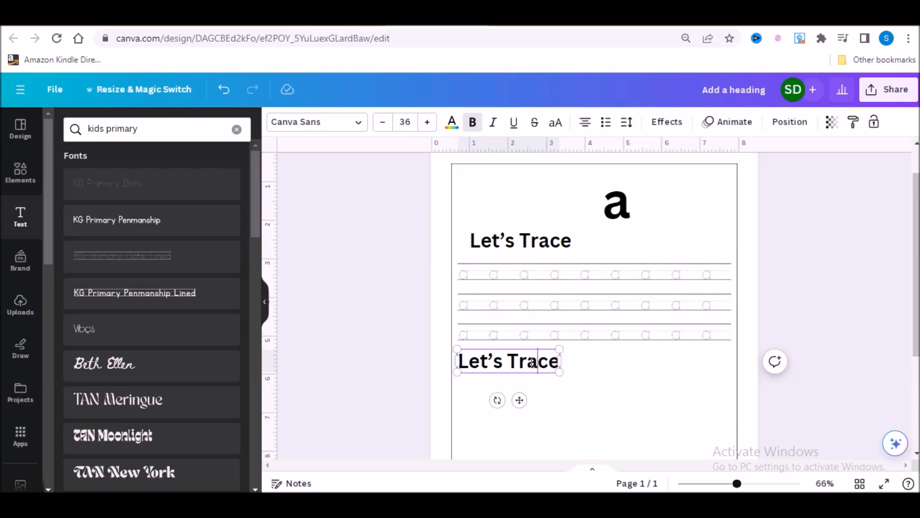
mouse_move(513, 362)
mouse_down()
mouse_move(559, 362)
mouse_move(564, 351)
mouse_up()
text(Practice)
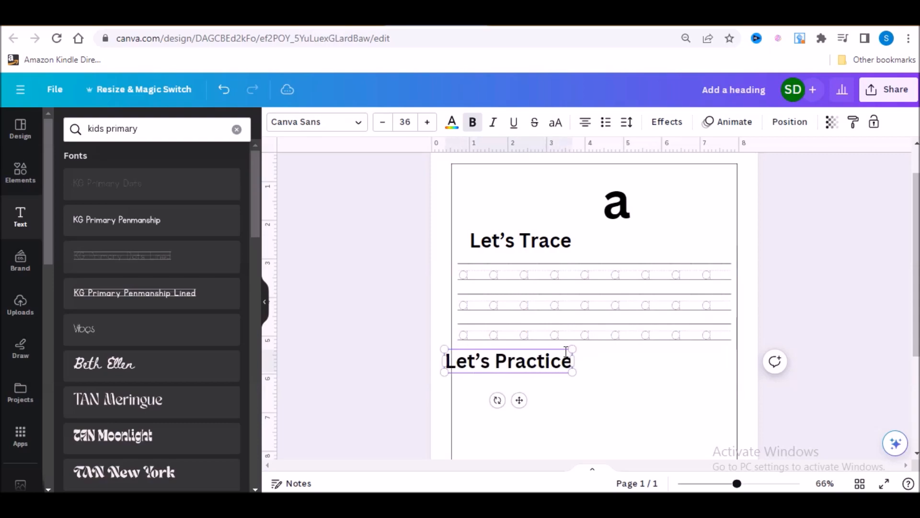
click(590, 413)
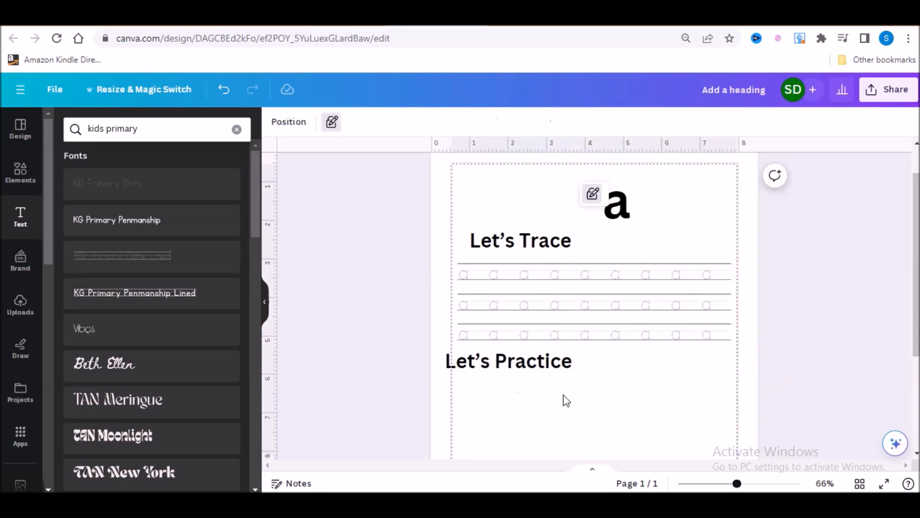
- Move the "Let's Practice" subheading inside the border, left-aligned with "Let's Trace" and slightly below the last tracing row
click(548, 373)
drag(519, 400, 547, 407)
click(647, 382)
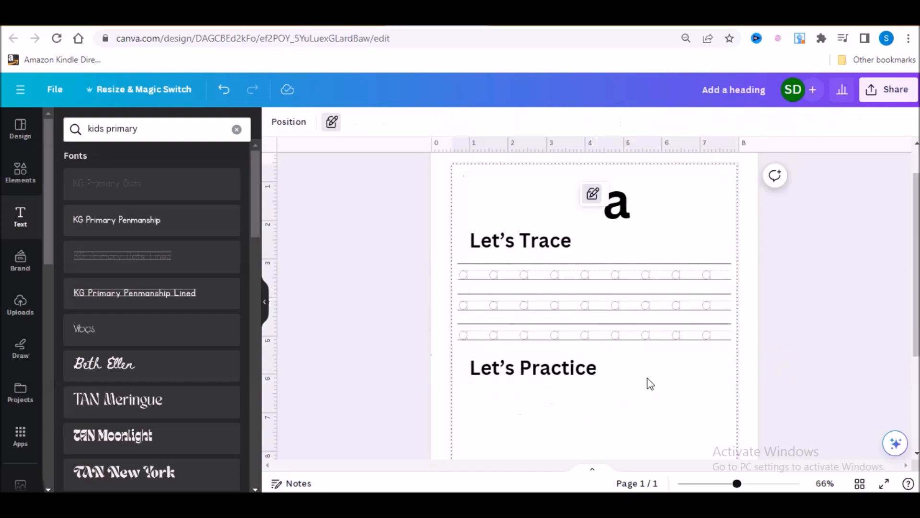
- Search the elements' graphics for "kids three line writing" and add the single writing line with a dashed middle to the page
scroll(647, 382, down, 3)
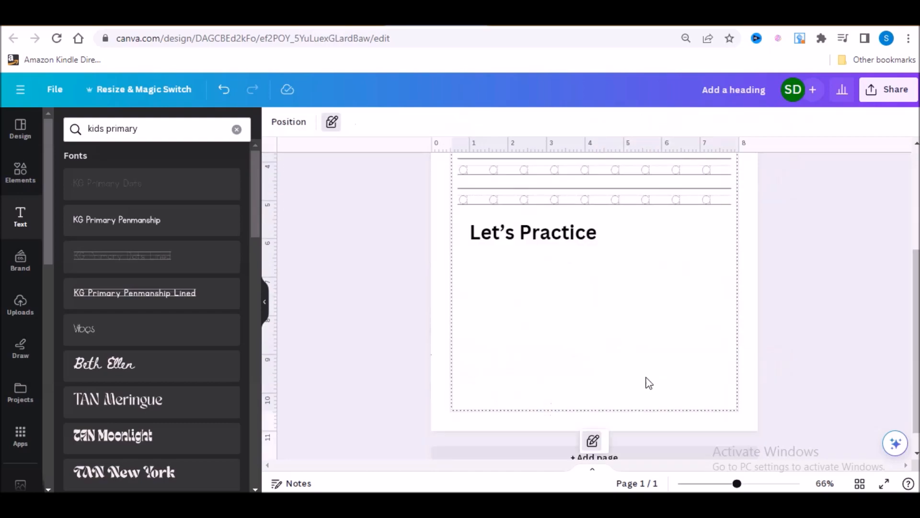
click(141, 128)
drag(139, 128, 83, 137)
click(118, 160)
click(236, 129)
click(196, 123)
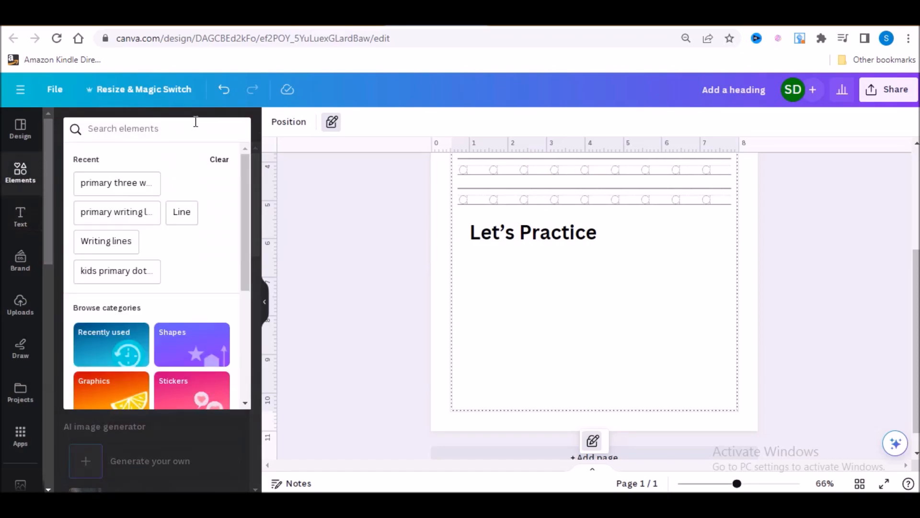
text(kids )
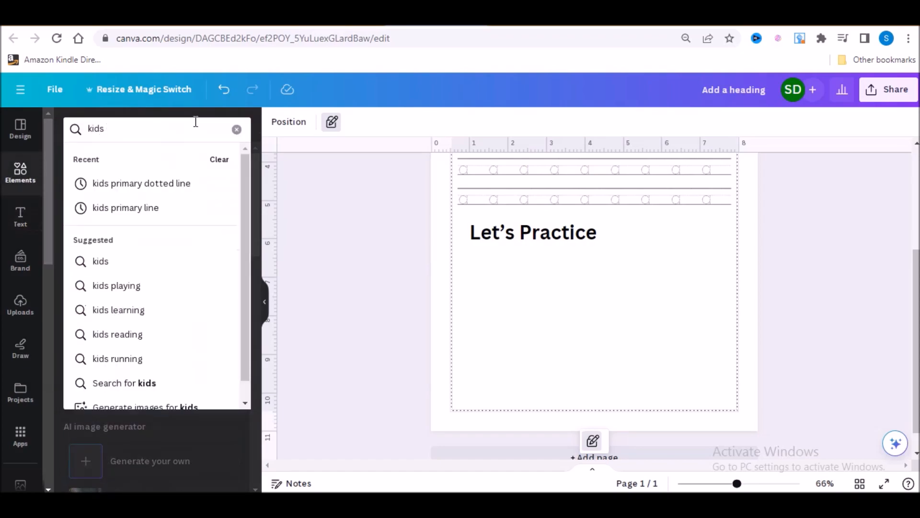
text(three line writing)
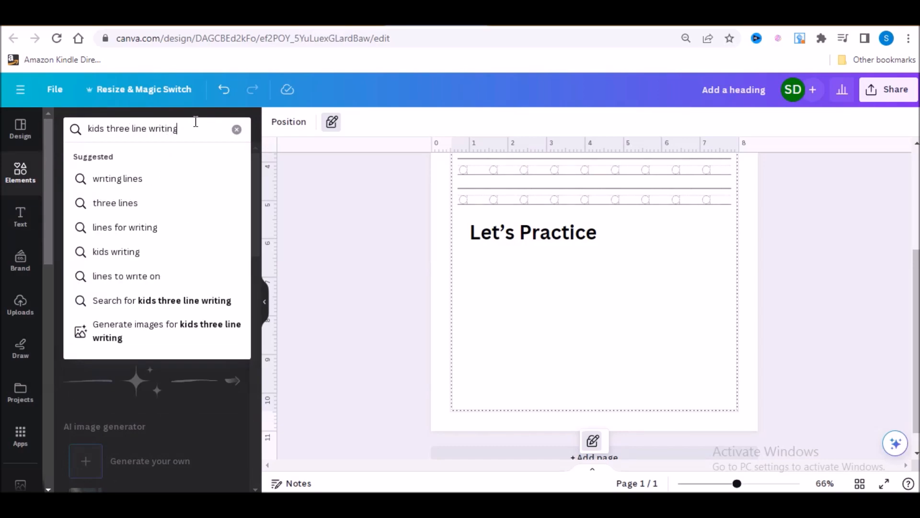
key(Return)
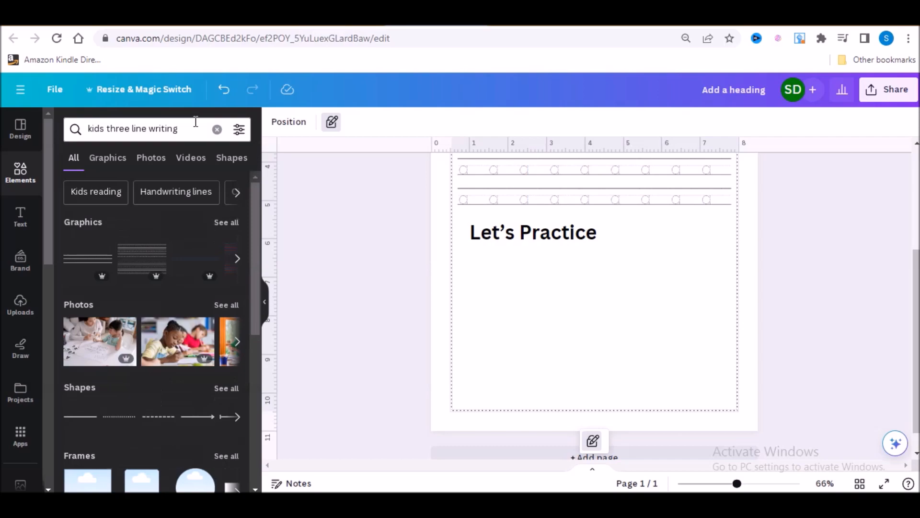
click(237, 224)
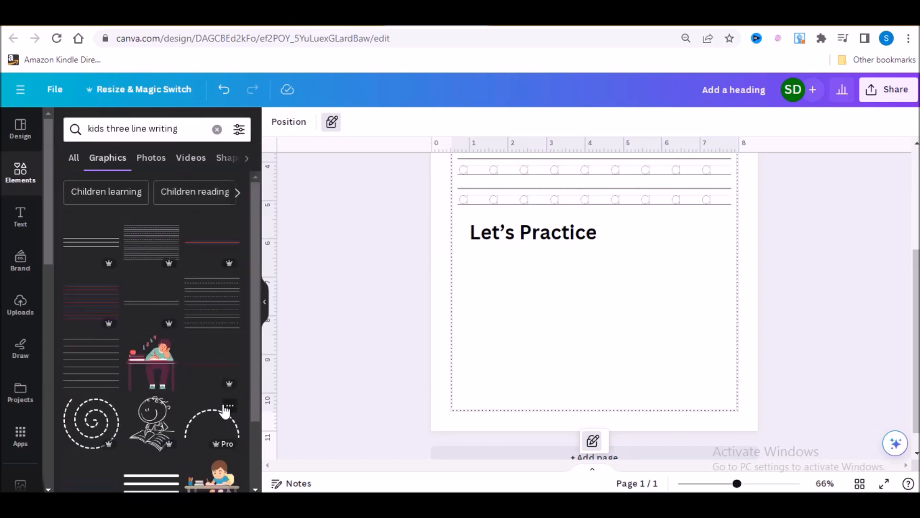
click(143, 305)
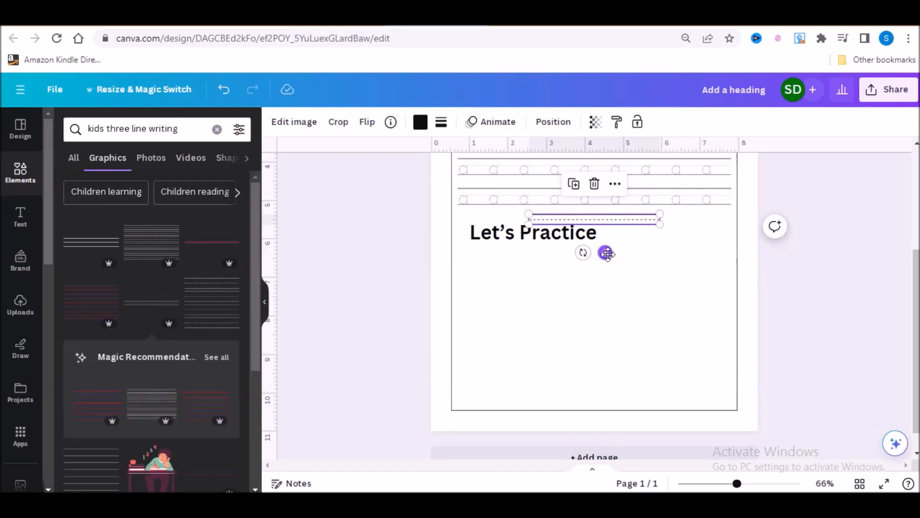
- Place the writing line graphic directly under "Let's Practice" and enlarge it to span nearly the border's full width
drag(607, 252, 551, 291)
drag(602, 259, 723, 370)
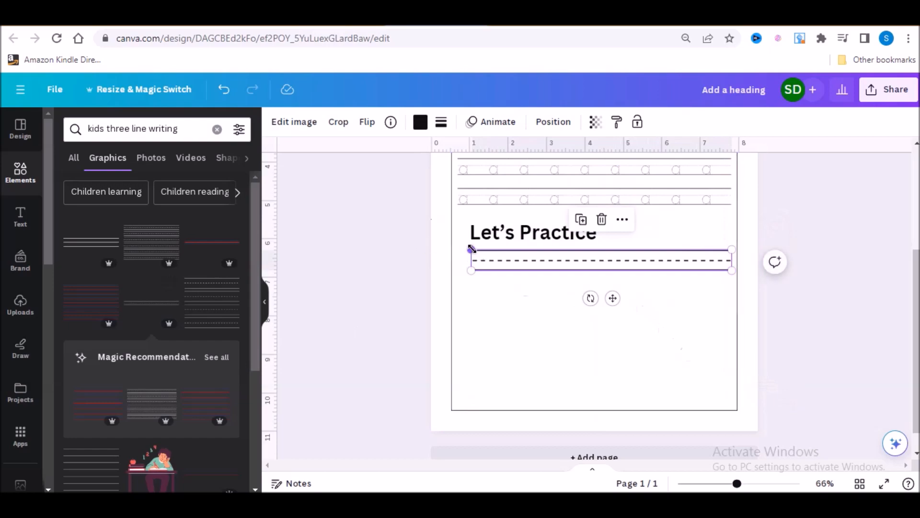
drag(472, 249, 464, 249)
click(533, 301)
click(541, 268)
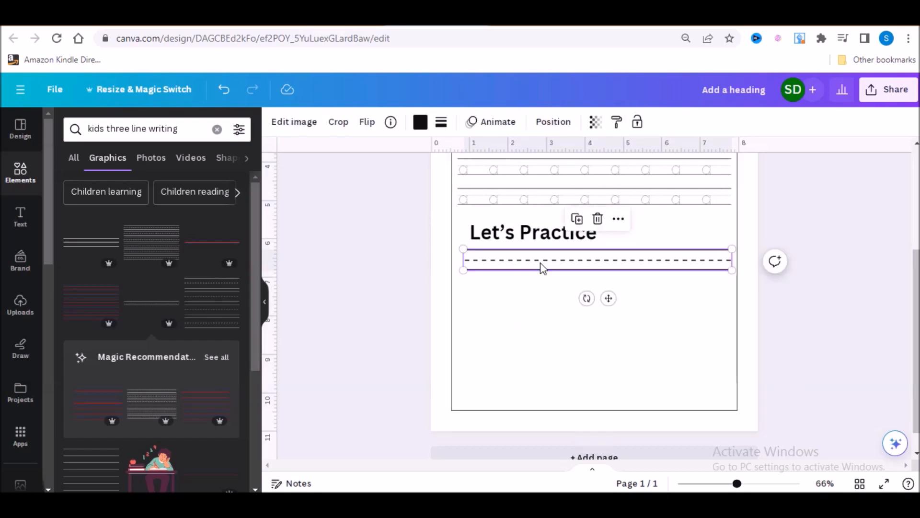
click(516, 332)
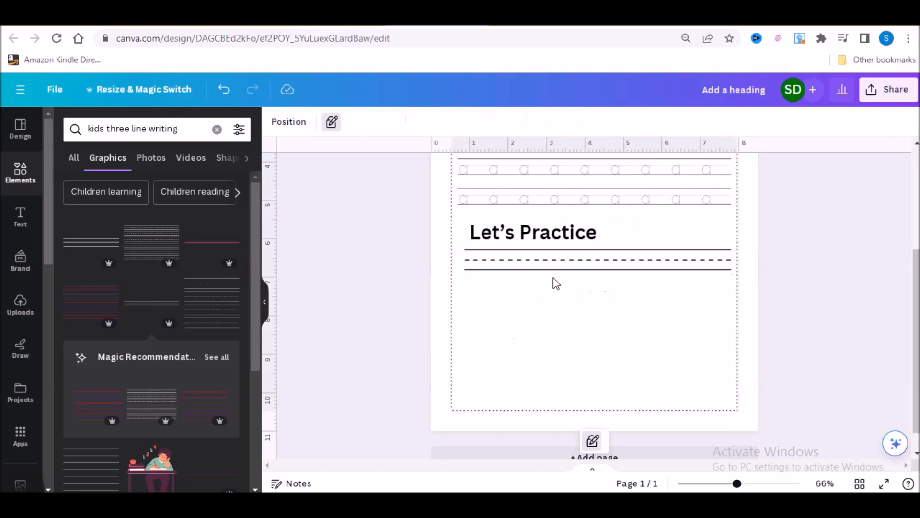
- Shift the writing line graphic slightly to center it horizontally within the page border
drag(577, 265, 573, 272)
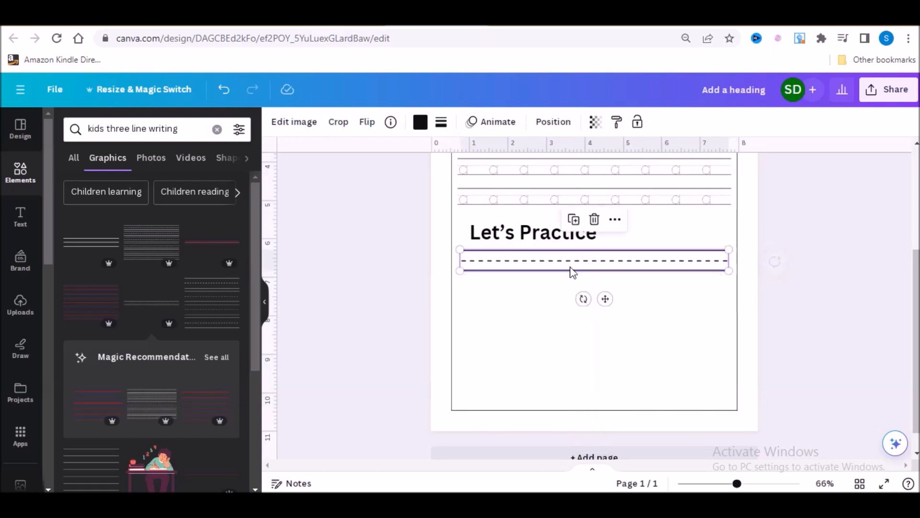
click(540, 339)
scroll(540, 338, down, 1)
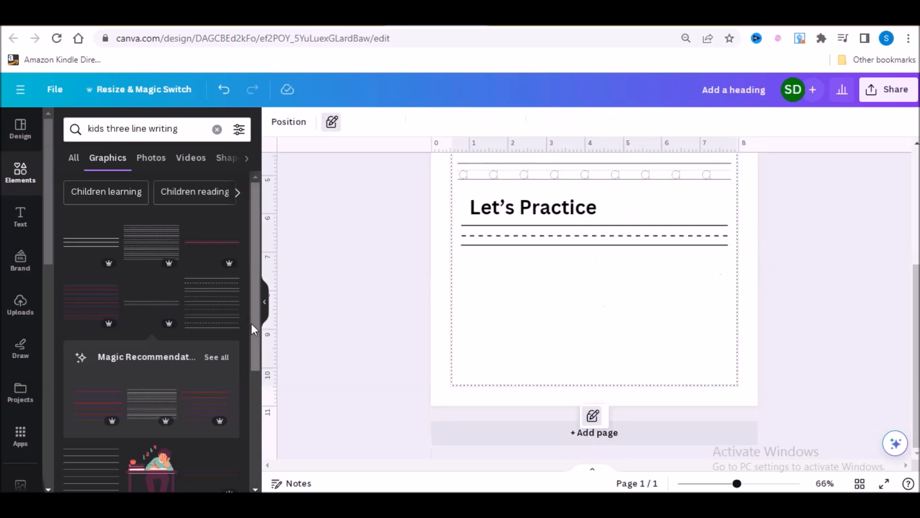
- Recolor the writing line graphic under "Let's Practice" with the dark gray from the default solid colors
click(553, 235)
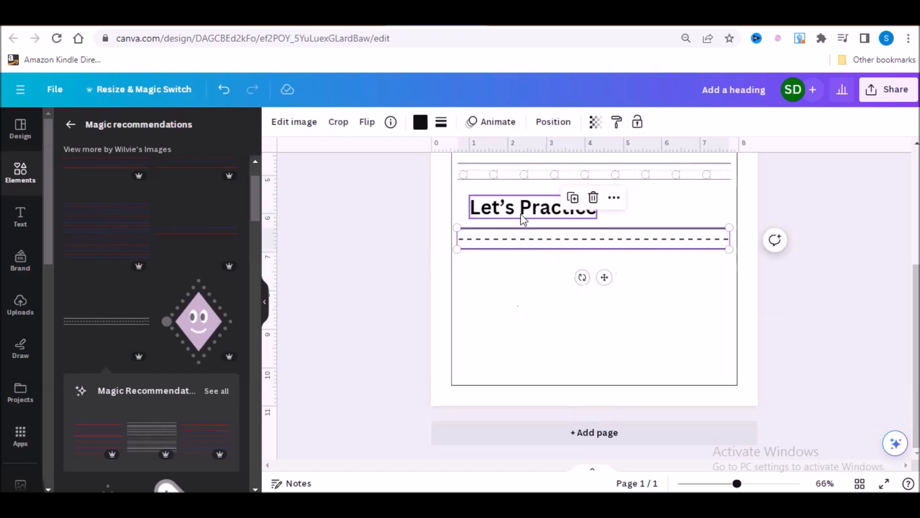
click(422, 126)
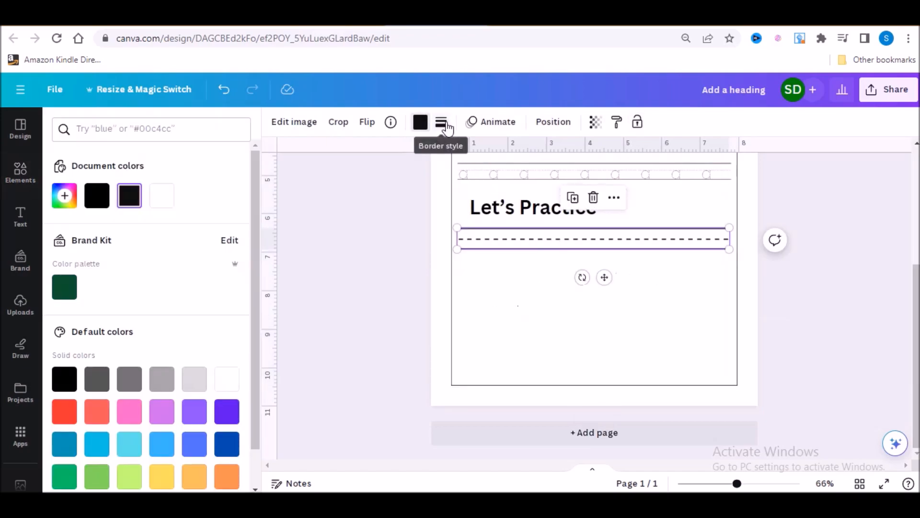
click(442, 123)
click(420, 126)
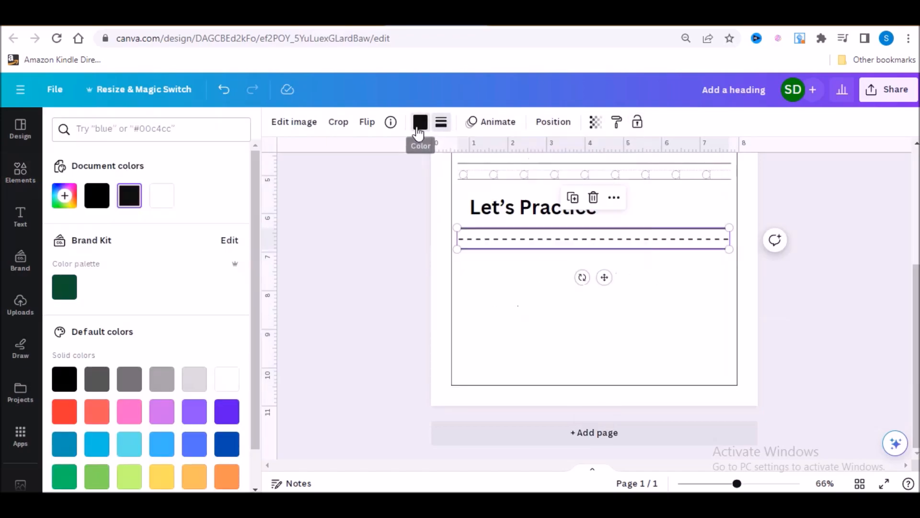
click(421, 129)
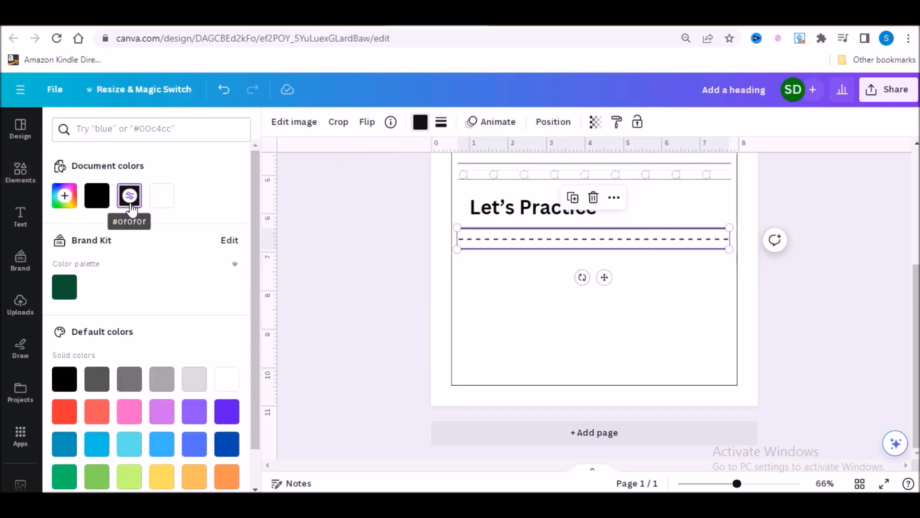
click(96, 383)
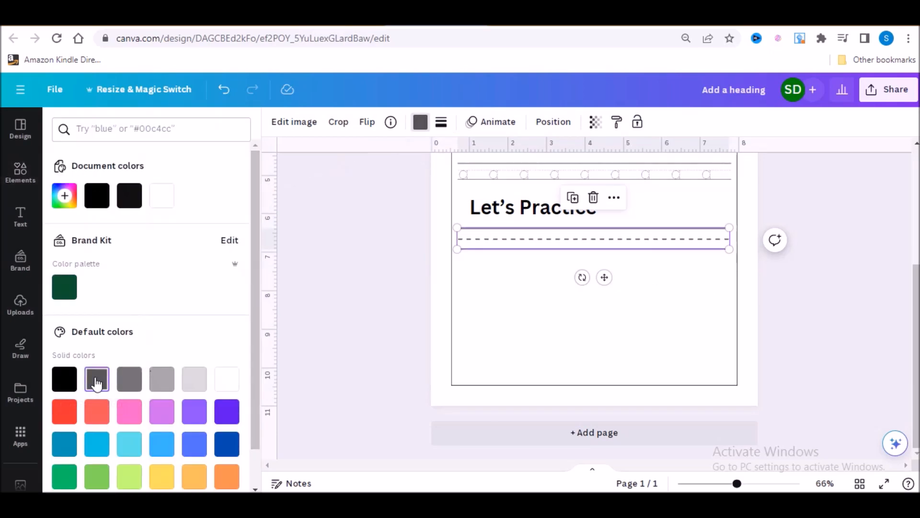
click(501, 301)
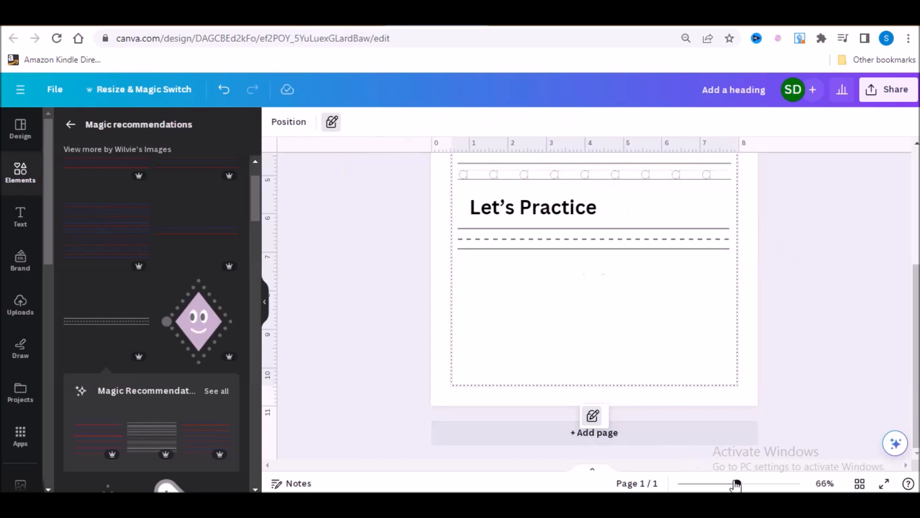
- Duplicate the gray writing line twice, stacking three evenly spaced practice lines under "Let's Practice"
mouse_move(738, 484)
mouse_down()
mouse_move(753, 484)
mouse_move(726, 486)
mouse_up()
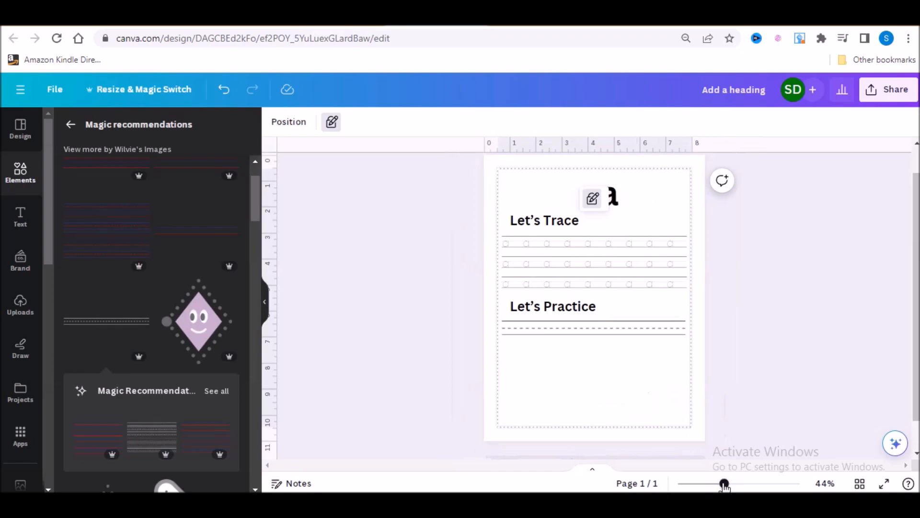
drag(724, 486, 728, 485)
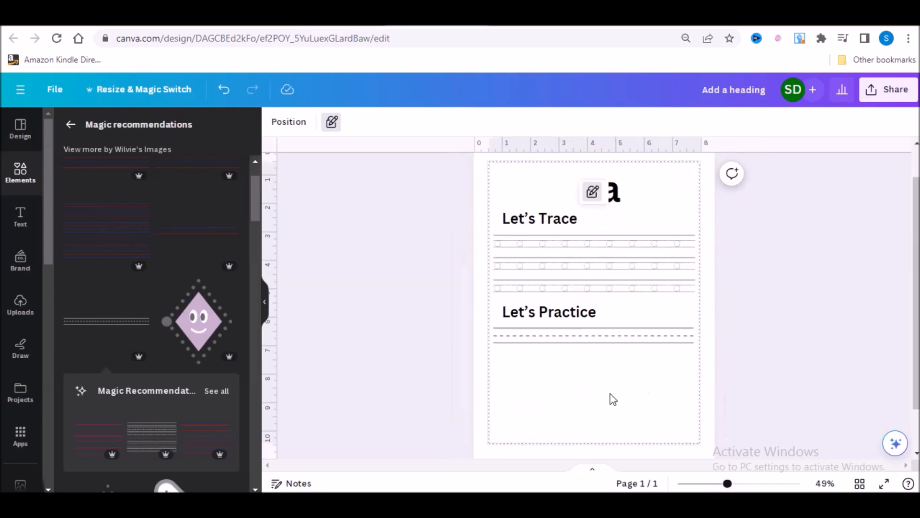
click(523, 335)
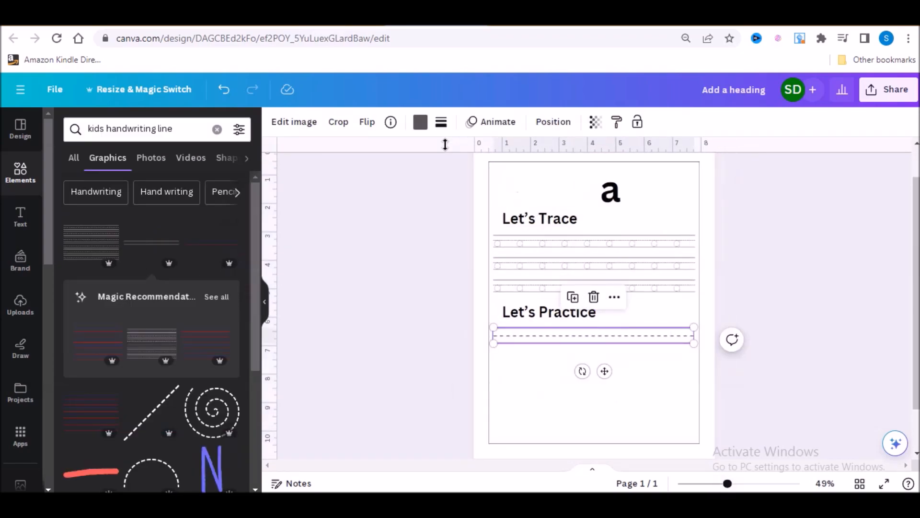
drag(605, 371, 606, 403)
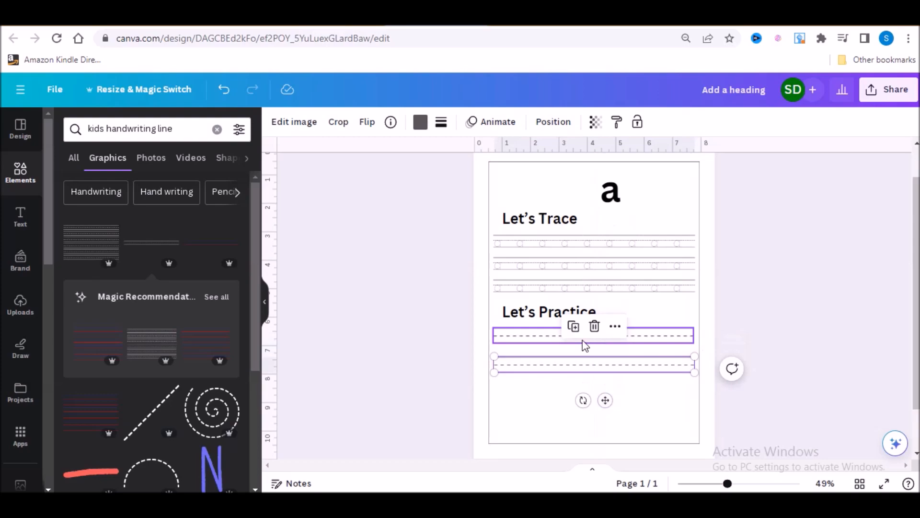
click(572, 325)
scroll(623, 374, down, 1)
click(635, 374)
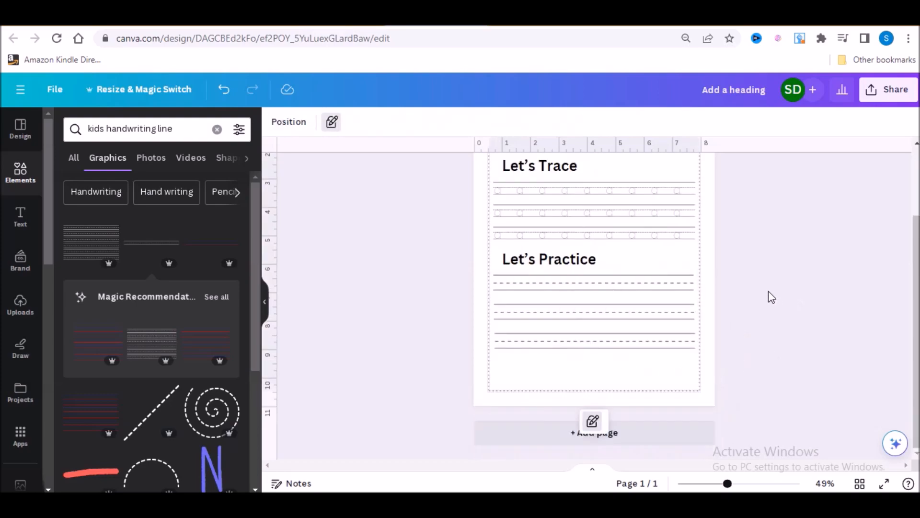
- Switch to the Excel word list and copy the example sentence for "a" from cell B2
scroll(717, 274, up, 1)
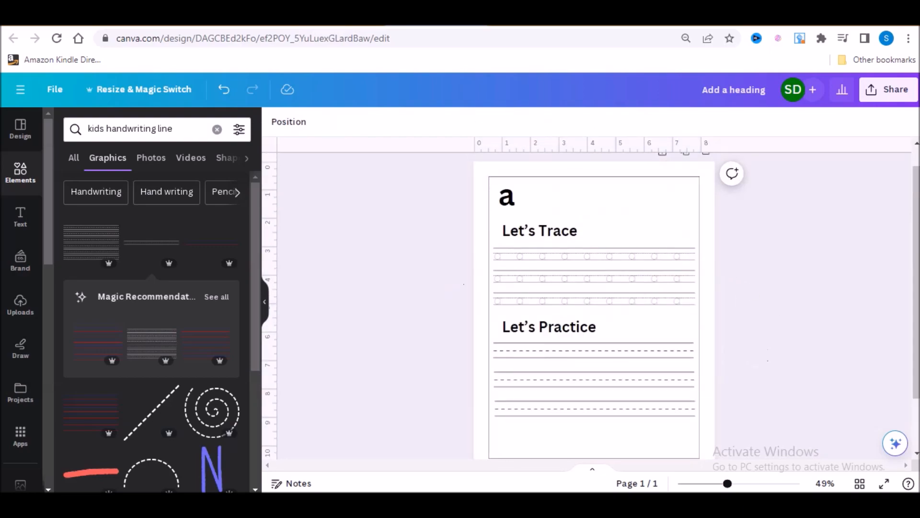
key(alt+Tab)
click(193, 152)
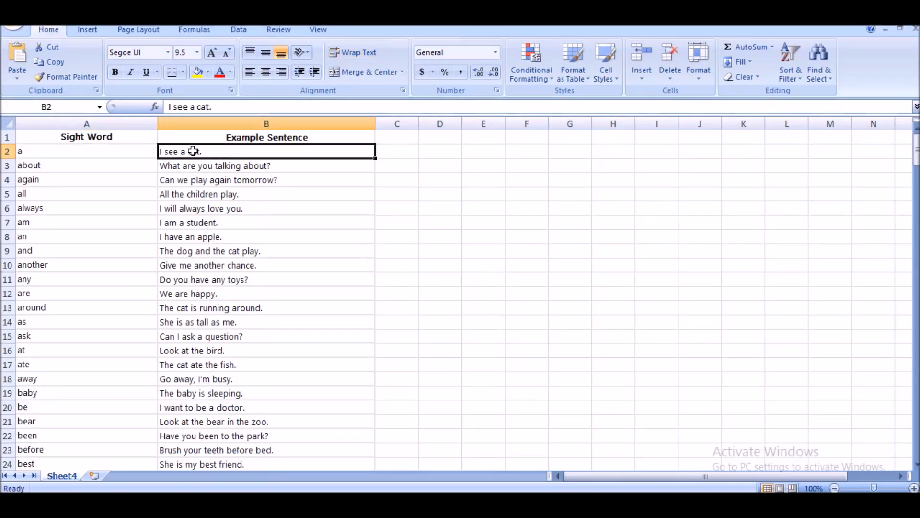
key(ctrl+c)
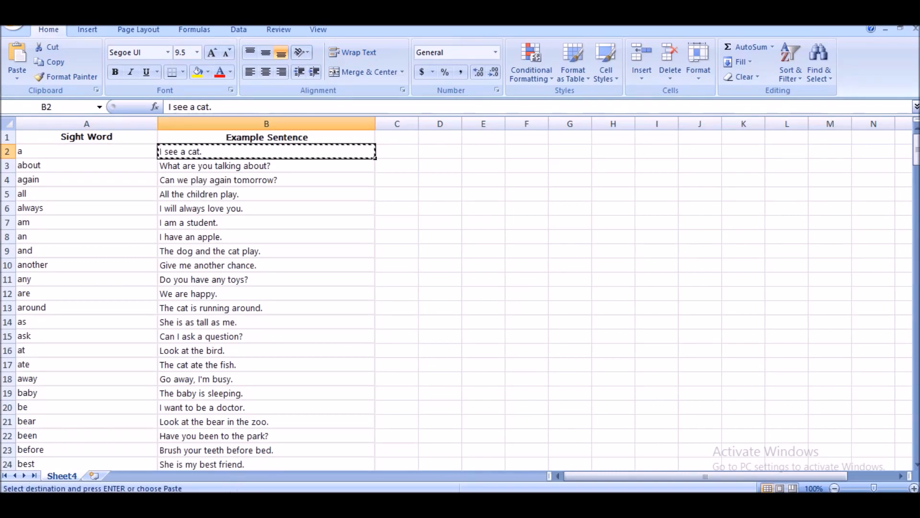
- Switch back to Canva and add a subheading reading "I see a cat." below the practice lines
key(alt+Tab)
scroll(615, 384, down, 2)
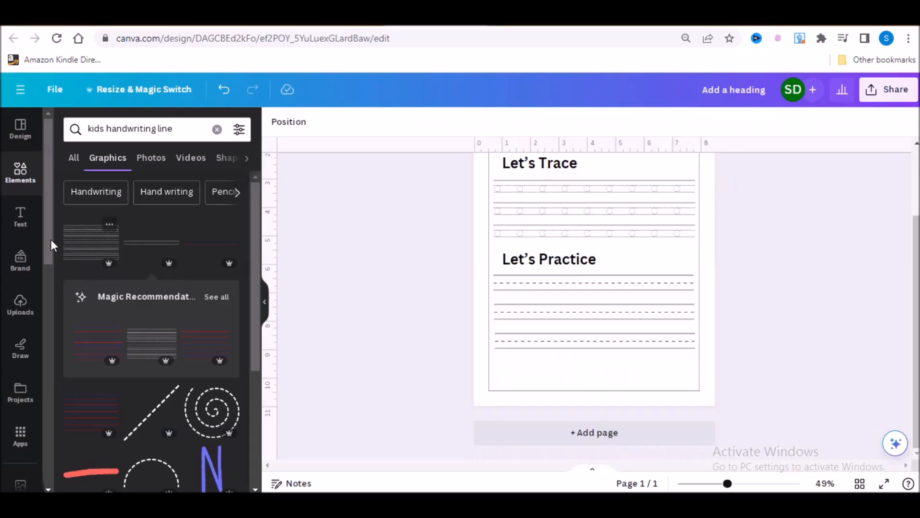
click(20, 216)
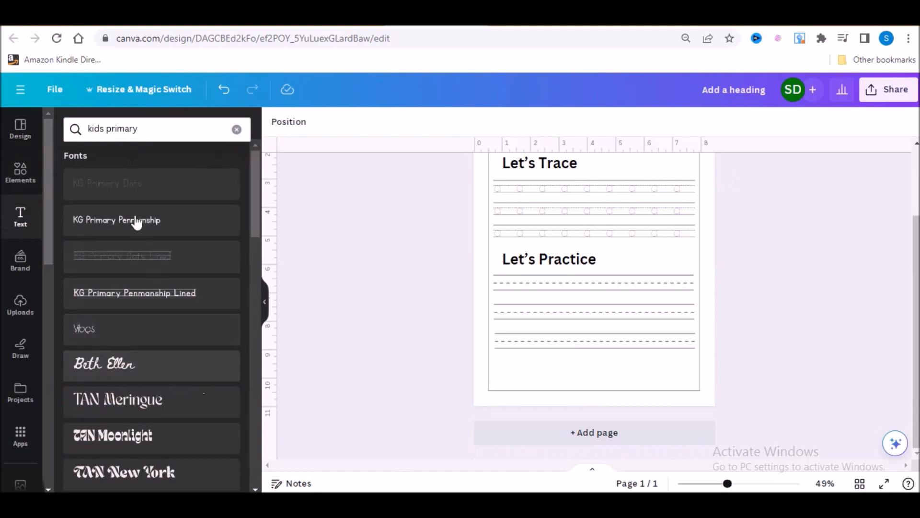
click(236, 129)
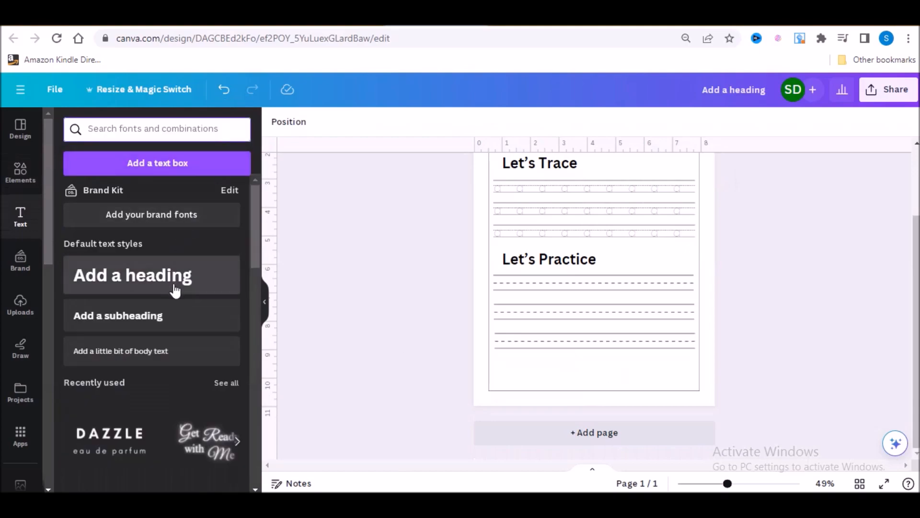
click(120, 315)
drag(604, 306, 643, 413)
drag(567, 373, 693, 373)
text(I see a cat.)
- Enlarge the "I see a cat." text to about 42.1 and place it at the lower right inside the page border
drag(666, 403, 692, 376)
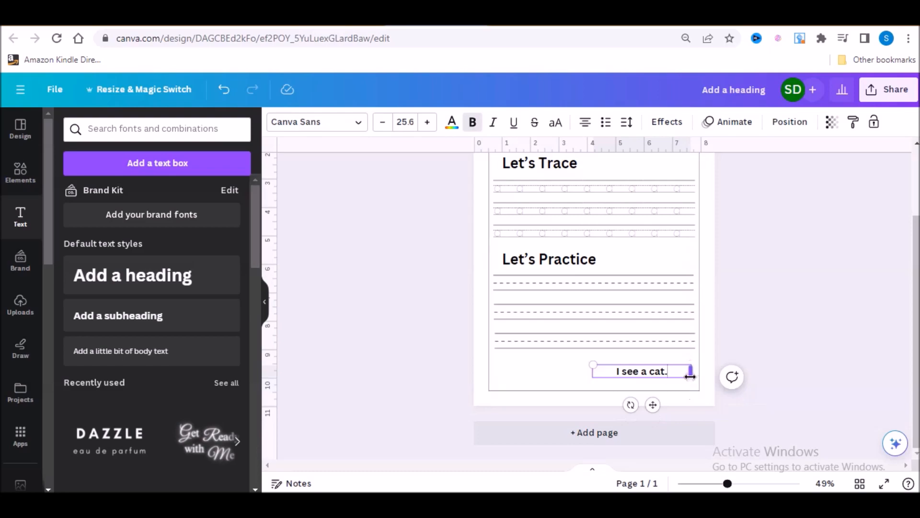
drag(590, 364, 529, 354)
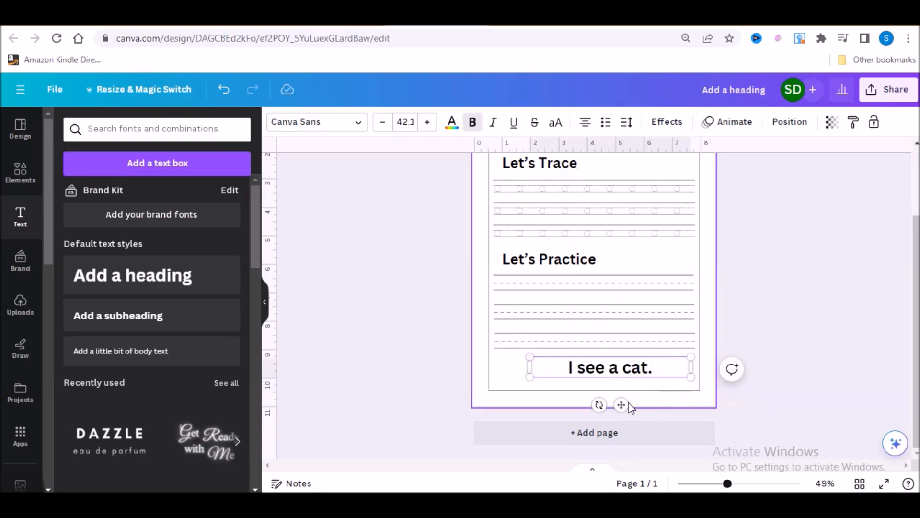
drag(624, 404, 634, 415)
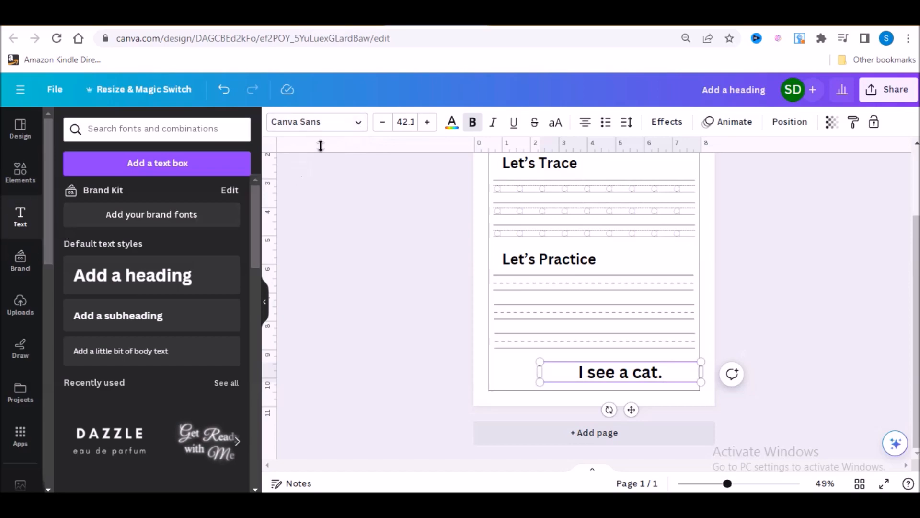
- Search the fonts for "canva student font" and apply One Little Font to the "I see a cat." sentence
click(326, 122)
click(167, 160)
text(canva)
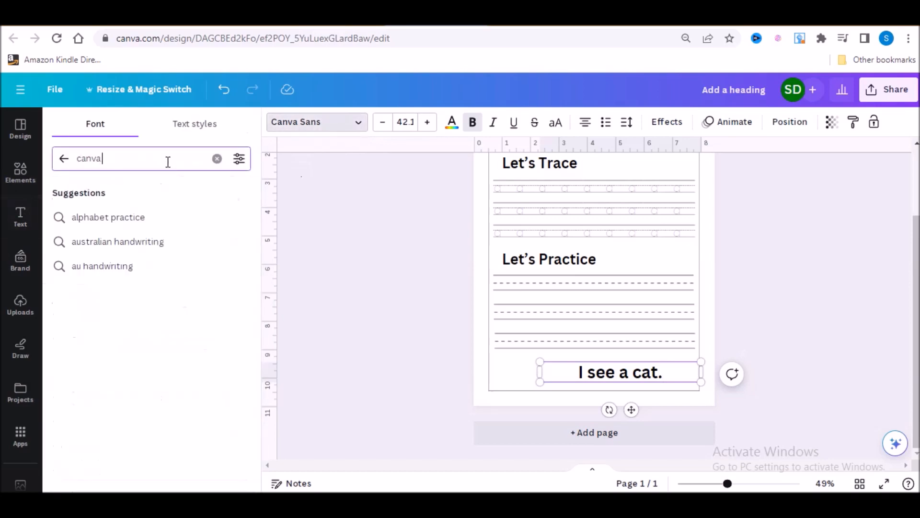
text( student font)
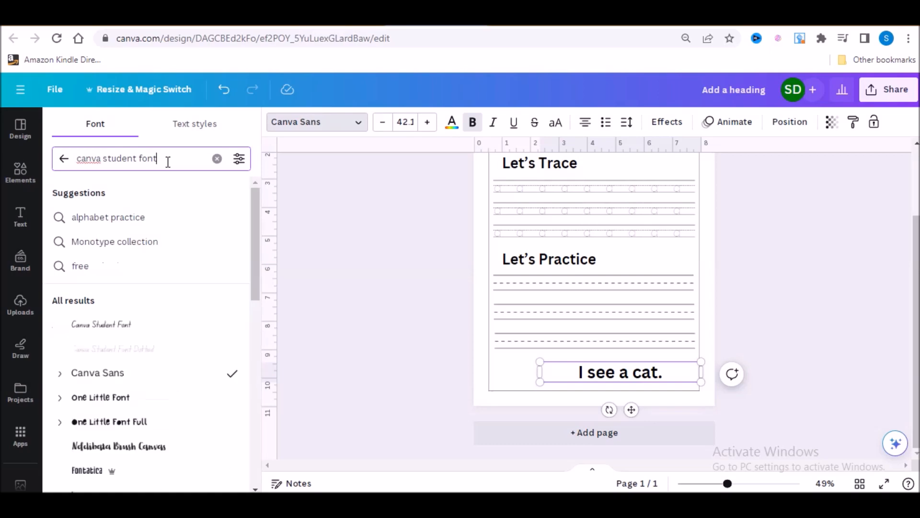
click(122, 401)
click(391, 369)
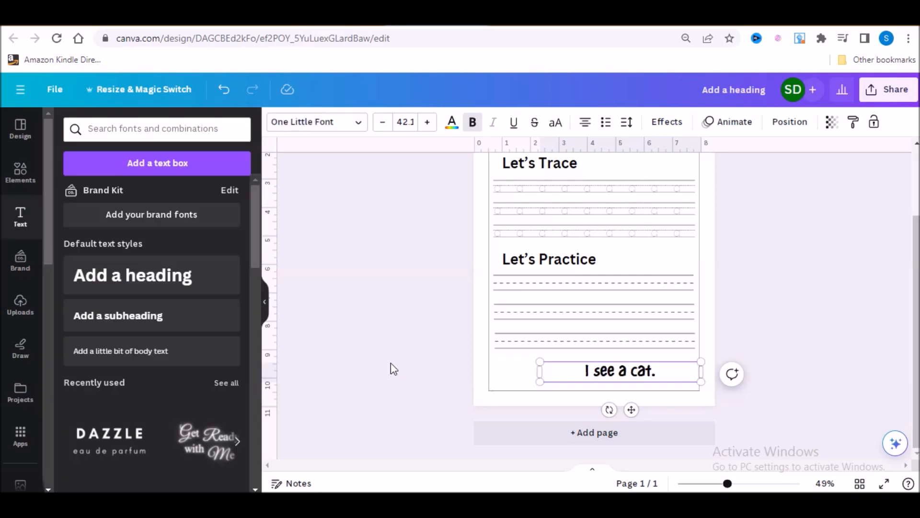
- Try Amato Font and Fontuna Stencil on the "Let's Practice" heading, and settle on Happy Font TH
click(526, 258)
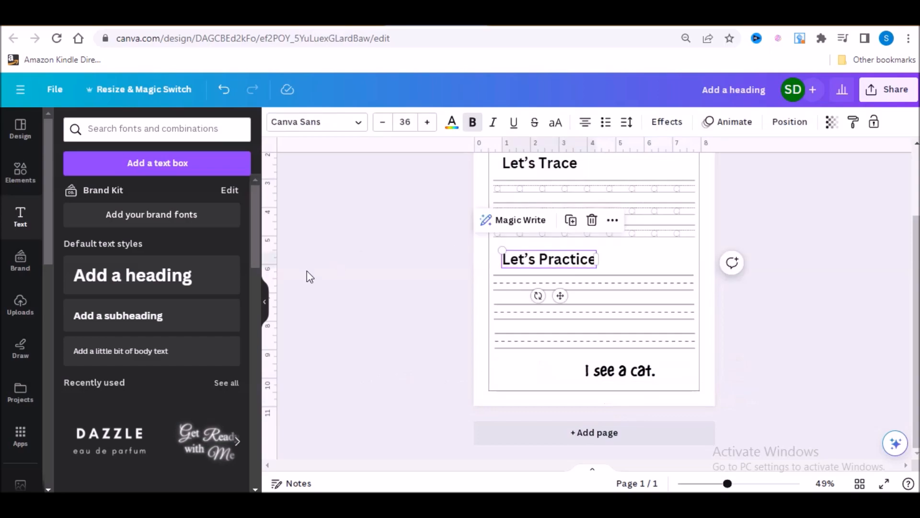
click(180, 130)
click(352, 126)
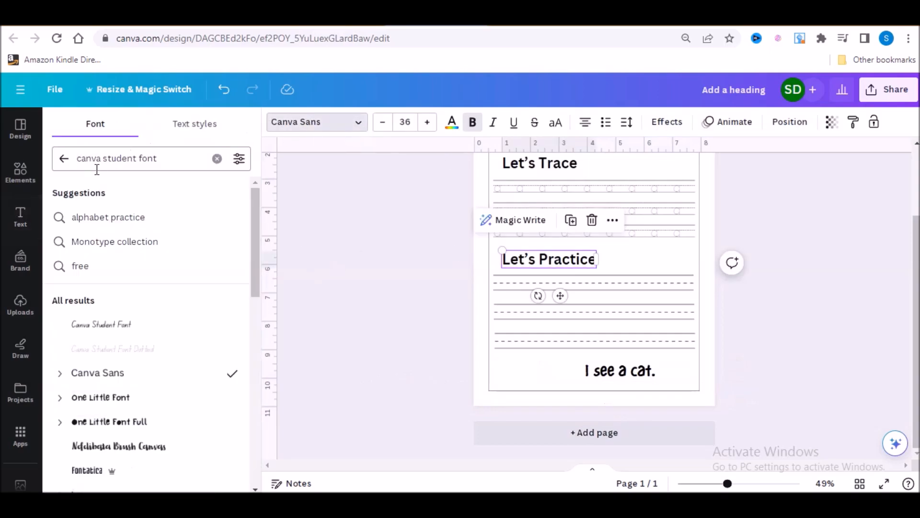
drag(254, 278, 259, 324)
click(119, 369)
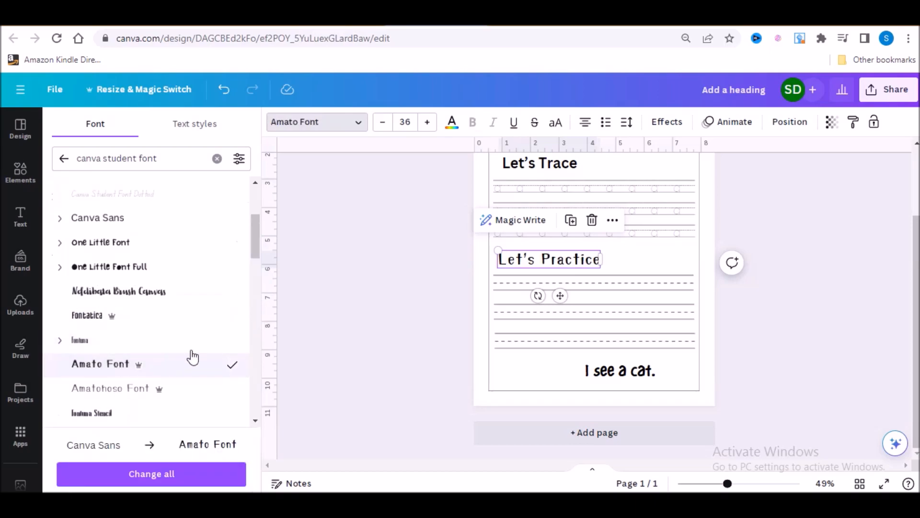
drag(254, 248, 256, 258)
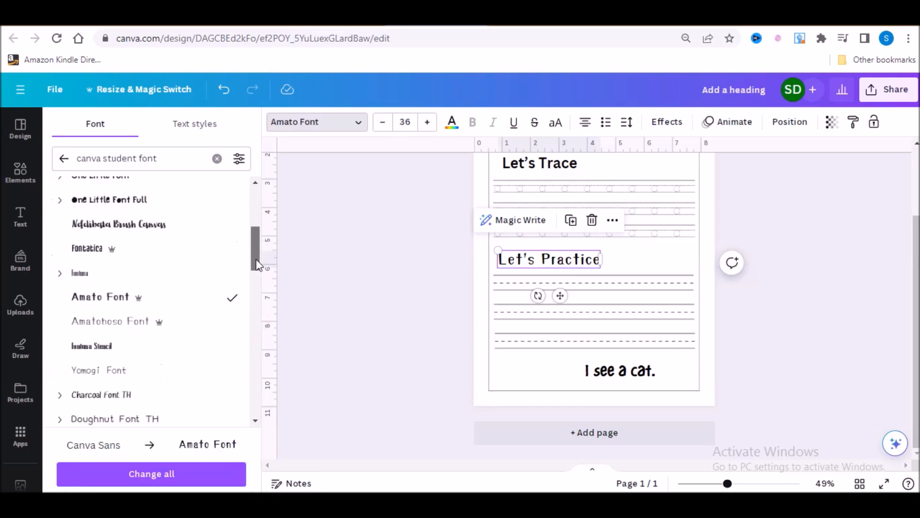
click(101, 347)
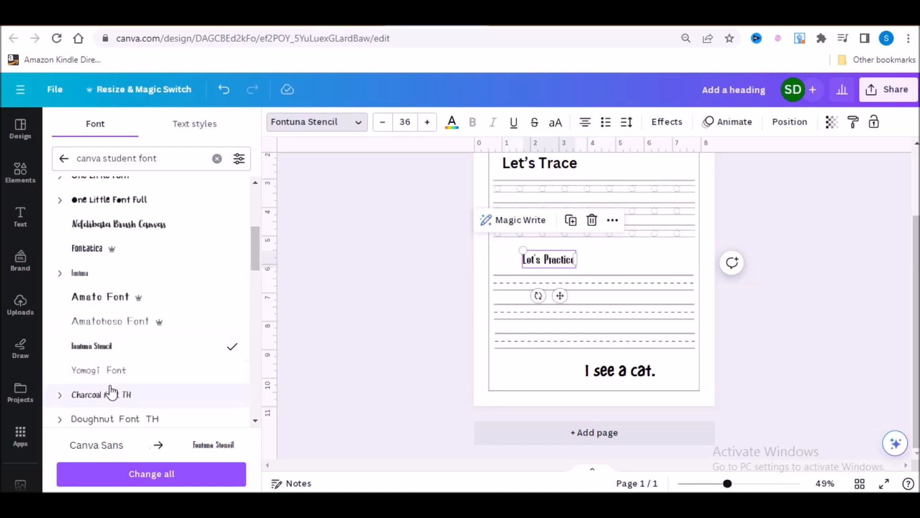
drag(255, 252, 256, 275)
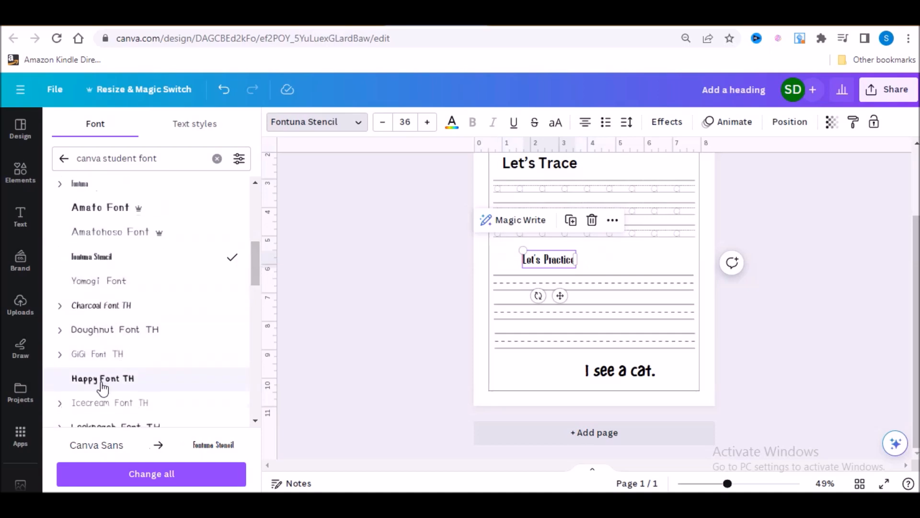
click(344, 300)
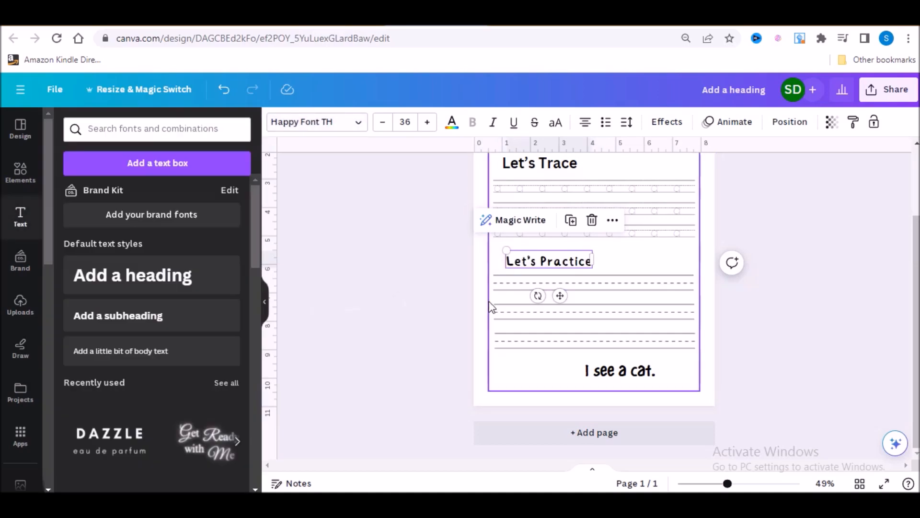
- Change the "Let's Trace" heading's font to Happy Font TH
scroll(527, 266, up, 2)
click(532, 234)
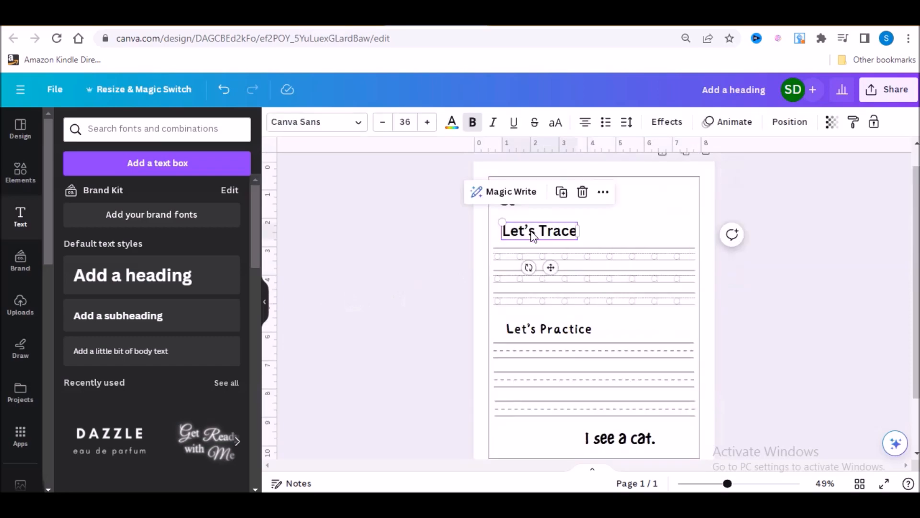
click(360, 128)
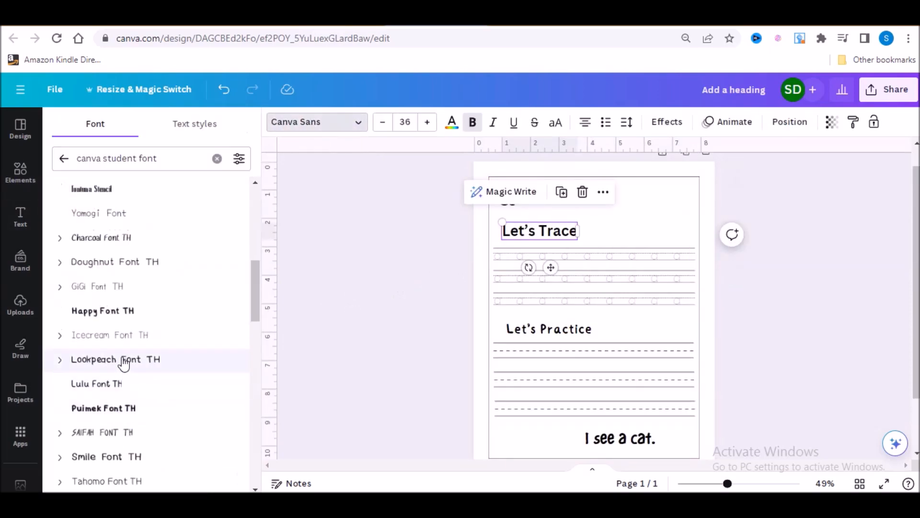
click(119, 312)
click(352, 290)
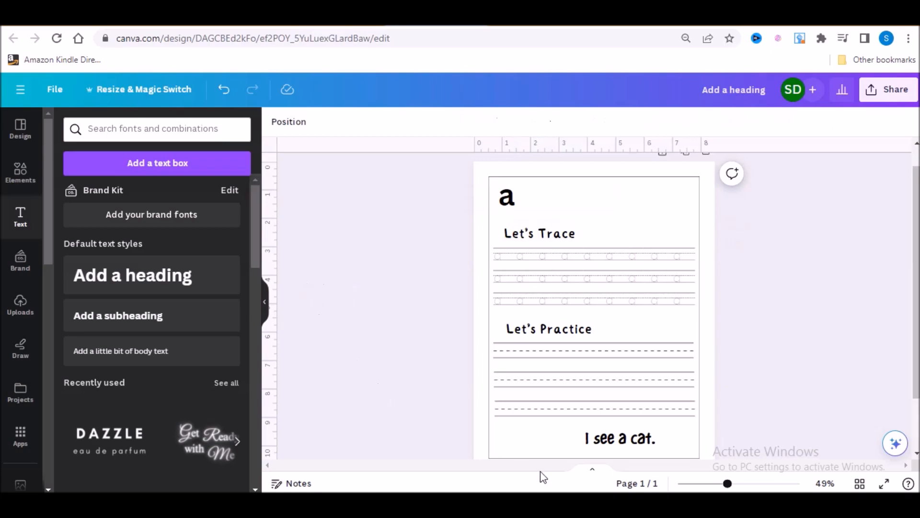
- Right-align the "I see a cat." sentence and shift its text box slightly inward from the page border
drag(728, 485, 725, 484)
click(642, 440)
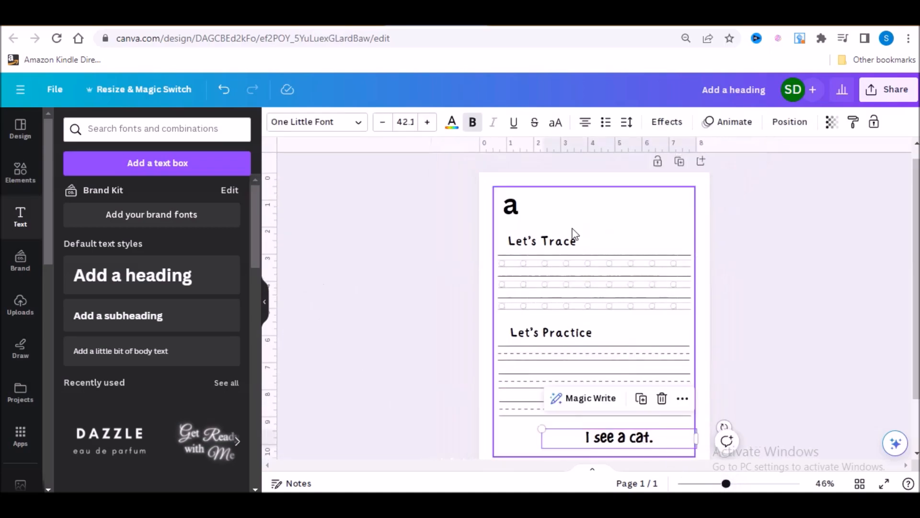
click(586, 126)
click(586, 125)
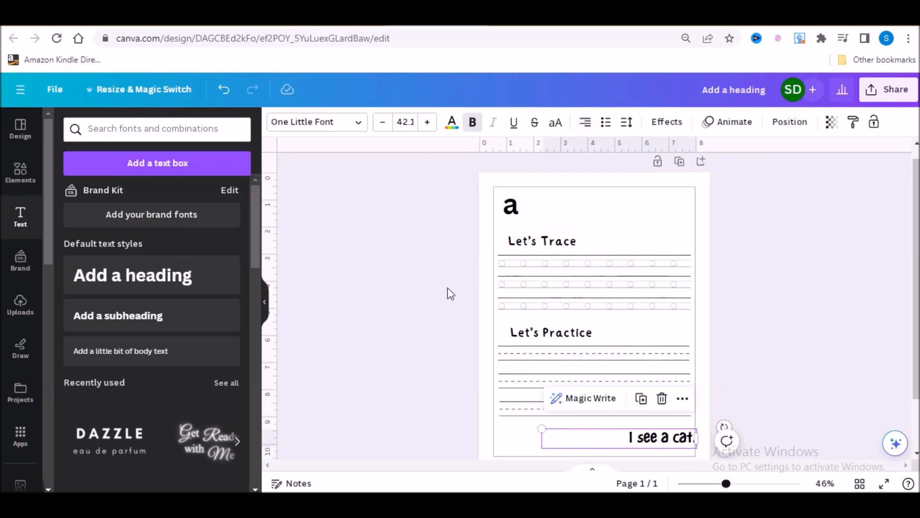
click(448, 294)
scroll(440, 310, down, 2)
drag(645, 377, 637, 378)
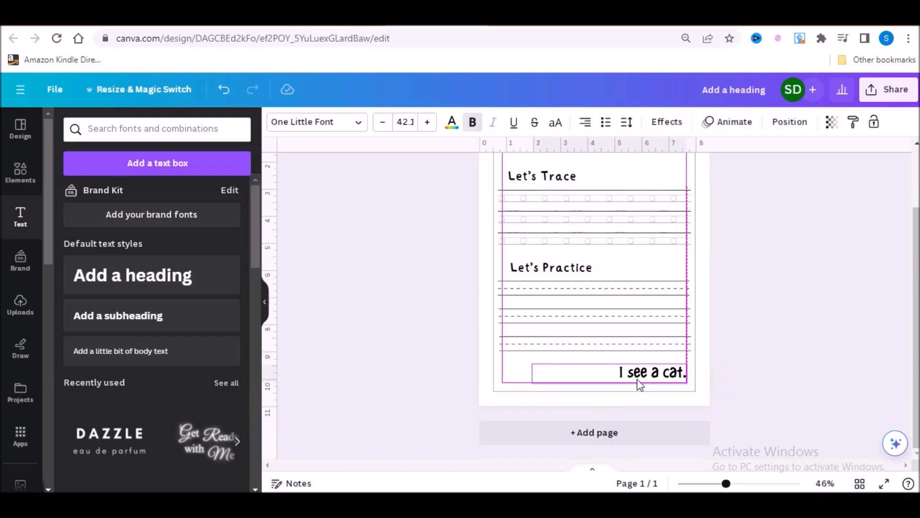
click(667, 342)
- Search the graphics for "cat" and add the sitting orange-and-white cartoon cat to the page
click(19, 172)
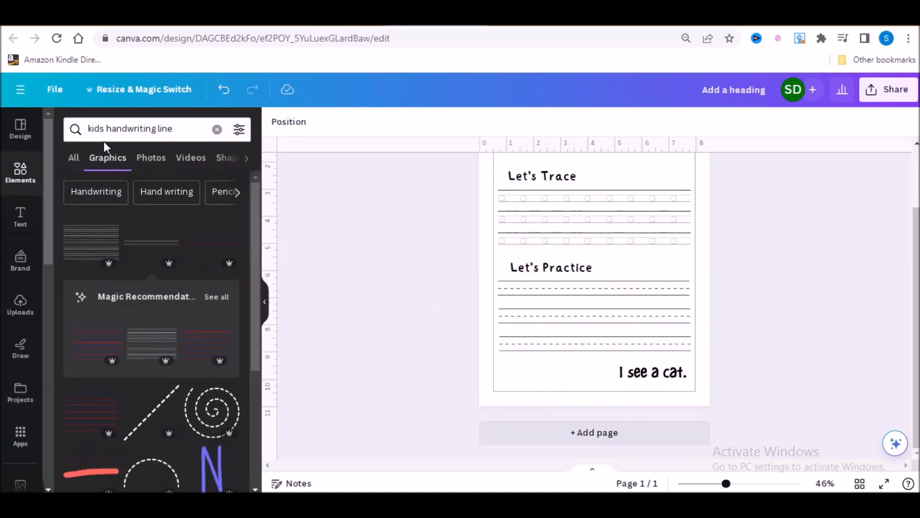
click(174, 129)
key(ctrl+a)
text(cat)
key(Return)
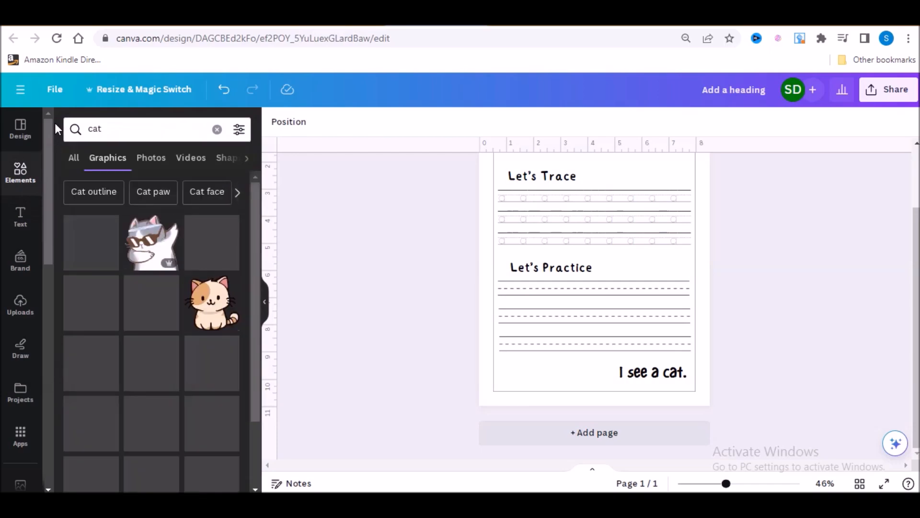
scroll(221, 385, down, 3)
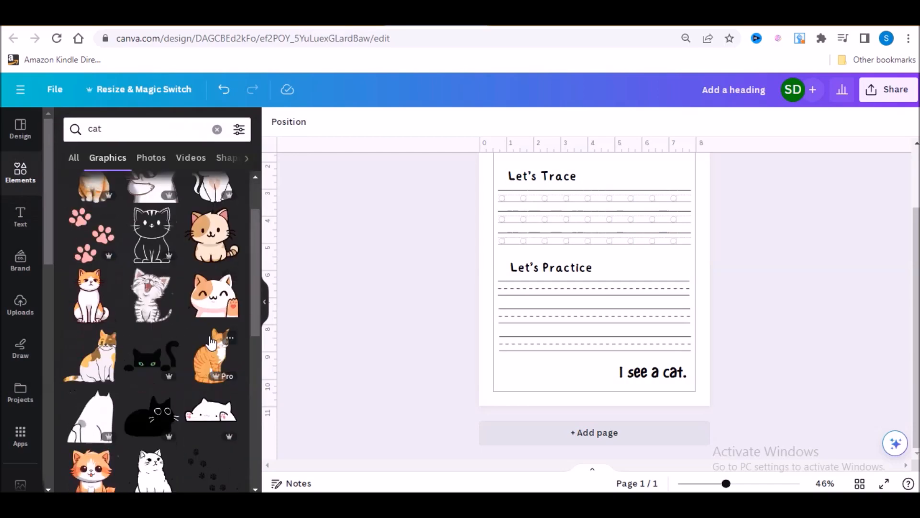
scroll(221, 386, down, 3)
click(91, 271)
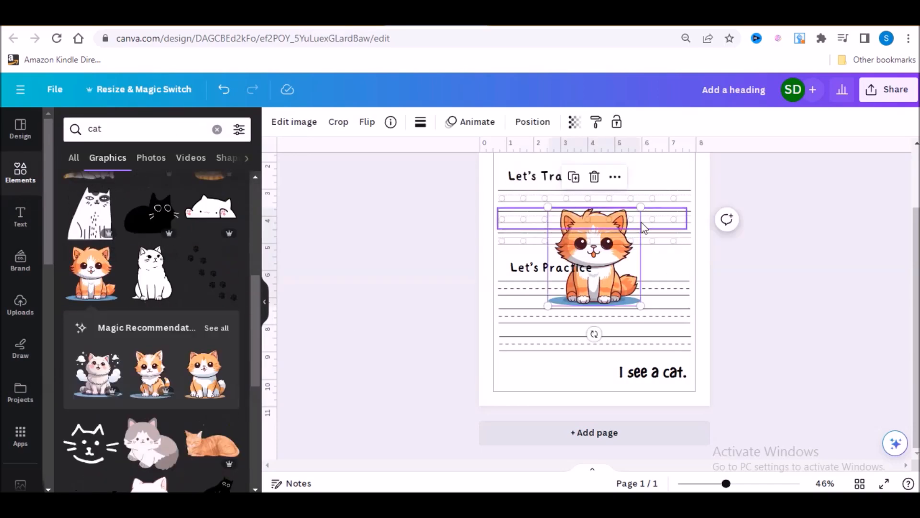
- Shrink the cat graphic and place it below the practice lines, to the left of the example sentence
drag(641, 207, 608, 243)
drag(580, 274, 551, 360)
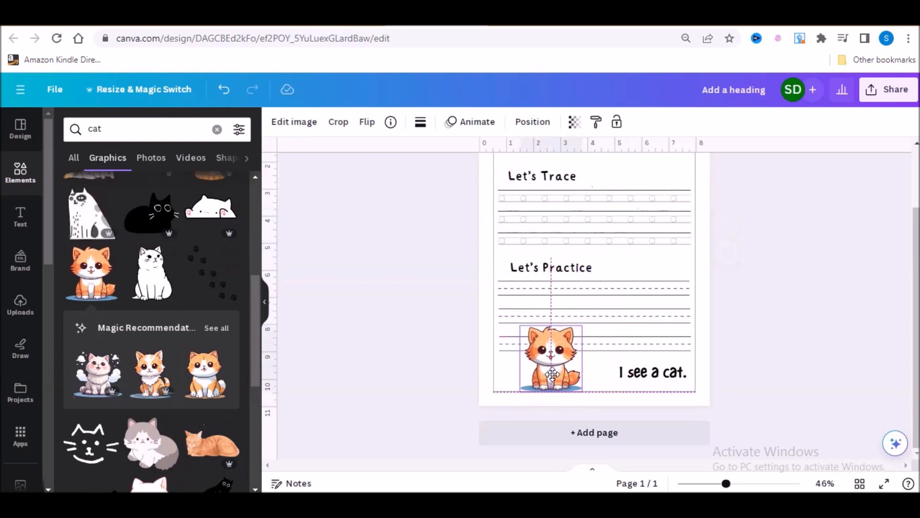
drag(581, 326, 558, 351)
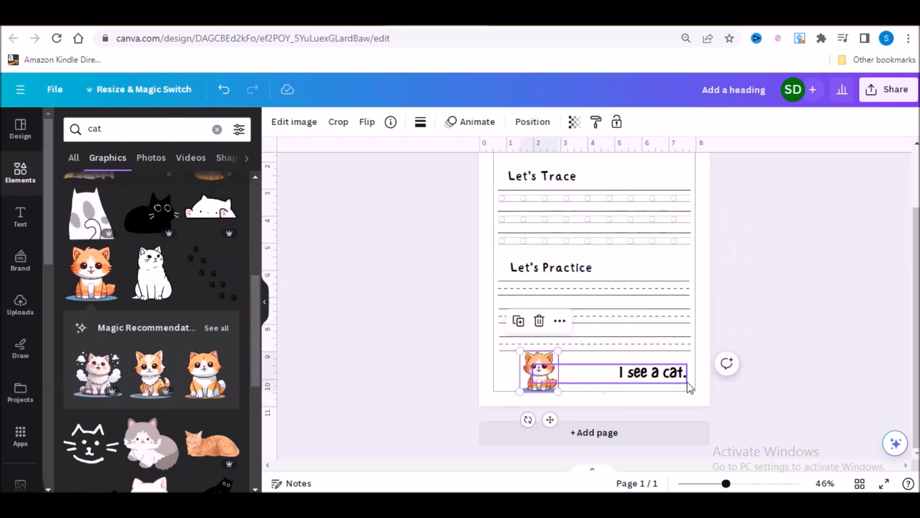
click(792, 348)
- Select the "Let's Trace" heading with its three tracing lines and move them slightly up the page
scroll(781, 347, up, 2)
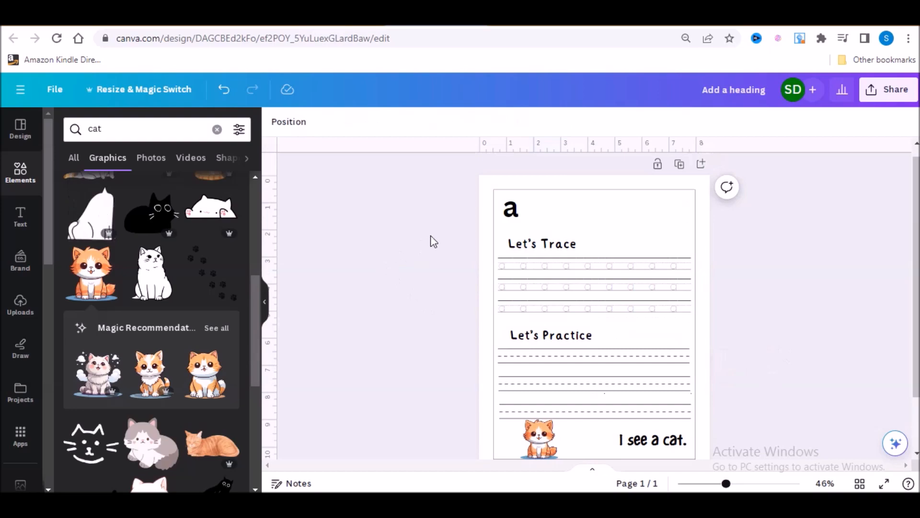
mouse_move(434, 235)
mouse_down()
mouse_move(650, 309)
mouse_move(725, 323)
mouse_up()
drag(616, 300, 613, 283)
- Move the sight word "a" from the upper left corner toward the center of the page top
click(511, 211)
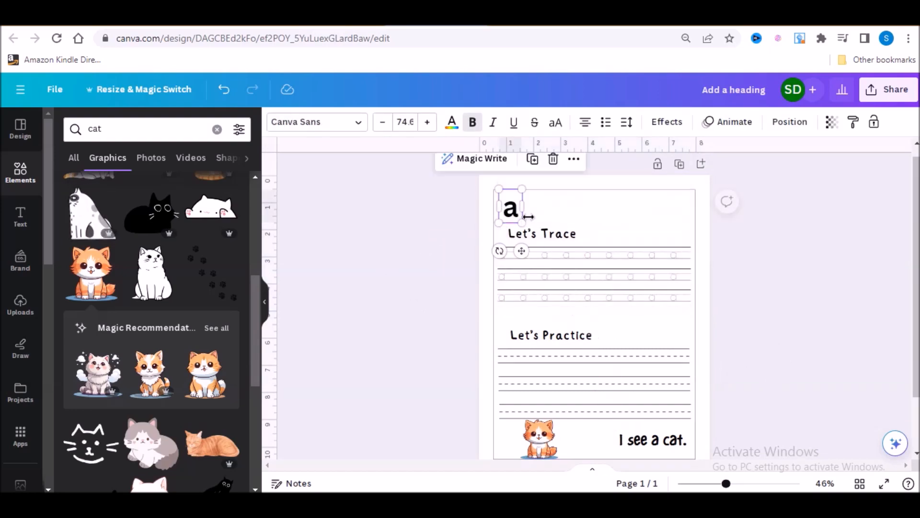
drag(511, 211, 570, 208)
click(635, 254)
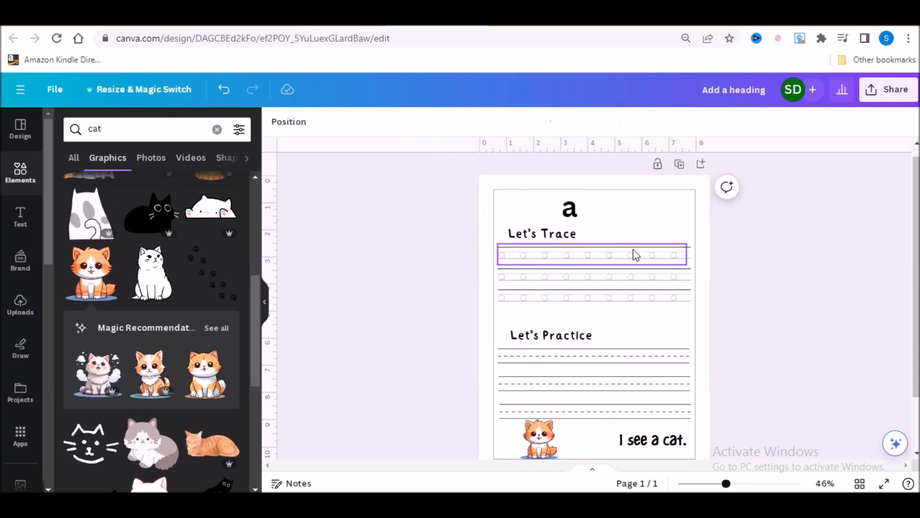
- Duplicate the finished "a" worksheet page as page 2
scroll(635, 255, down, 3)
click(644, 183)
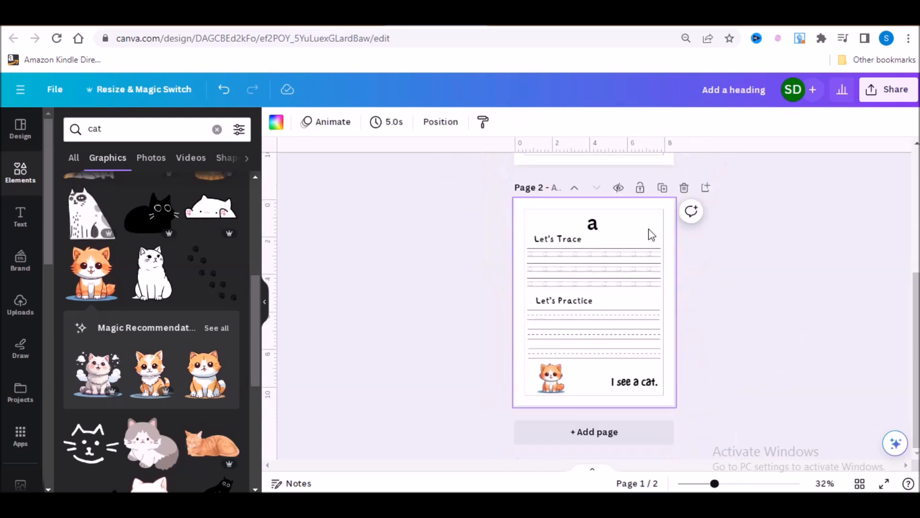
- Pick the word "an" from the Excel word list, then change page 2's sight word to "an" and widen its text box to fit one line
click(758, 280)
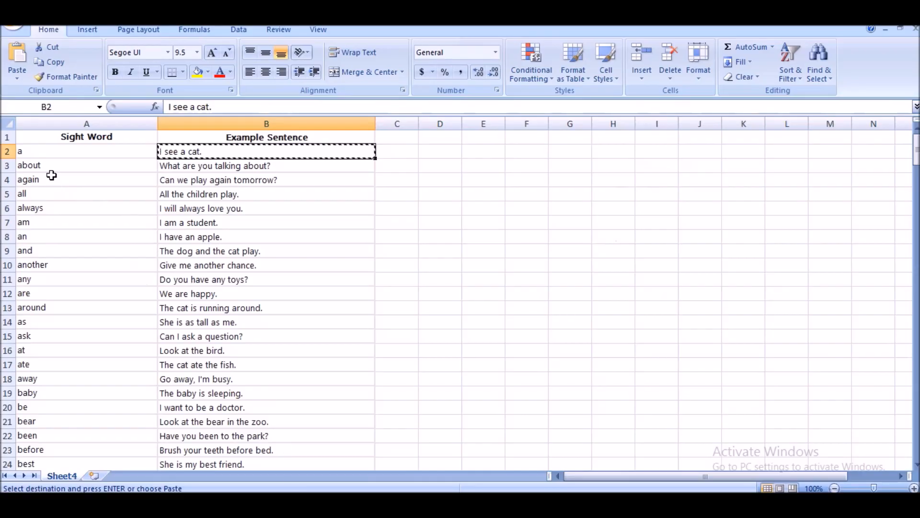
click(46, 168)
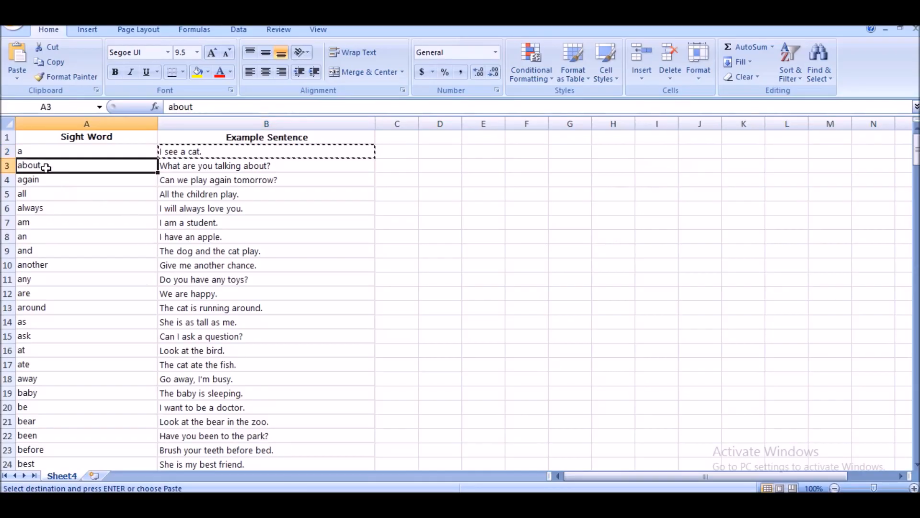
click(42, 242)
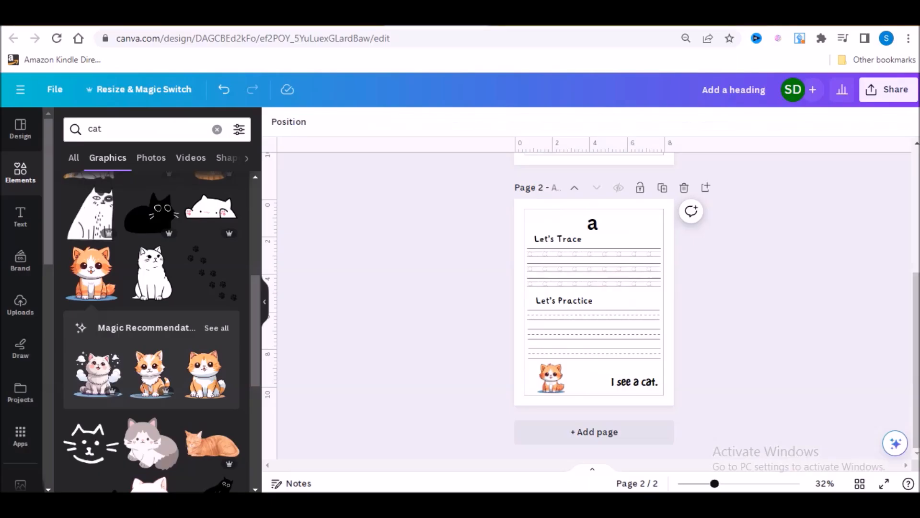
click(594, 233)
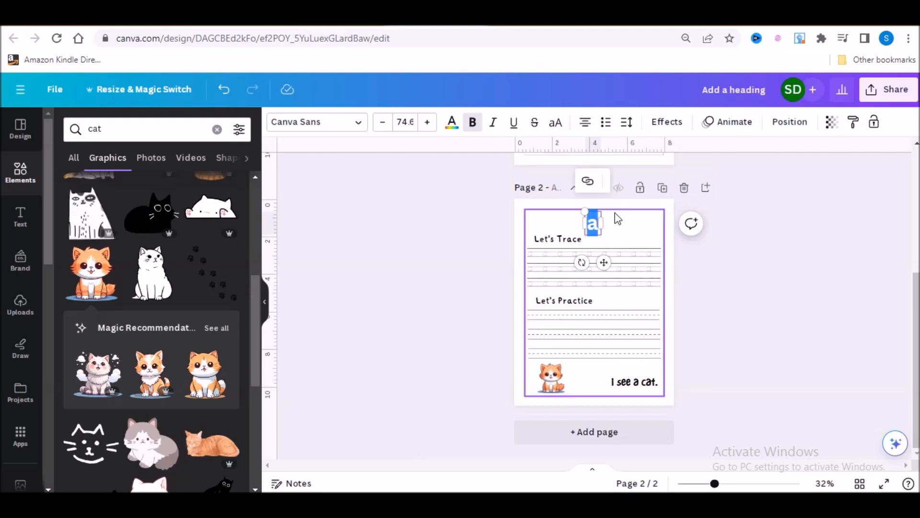
text(n)
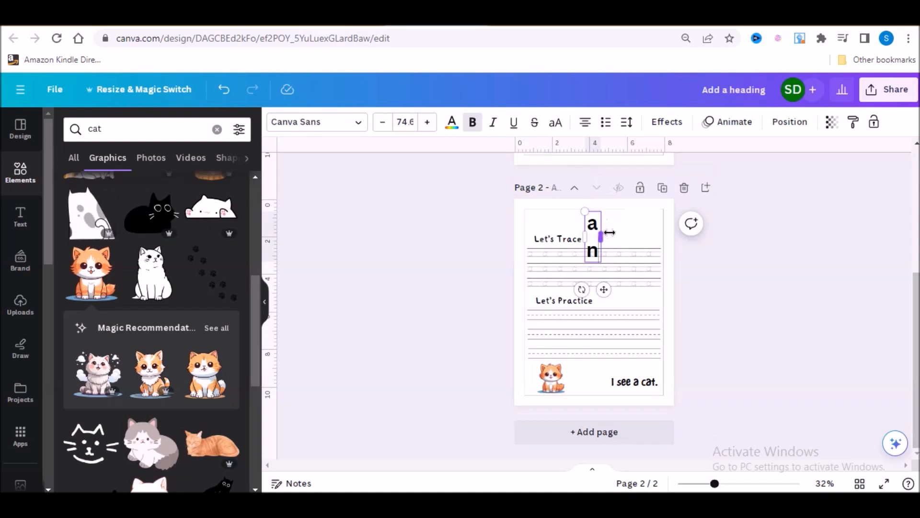
drag(603, 232, 615, 228)
click(639, 244)
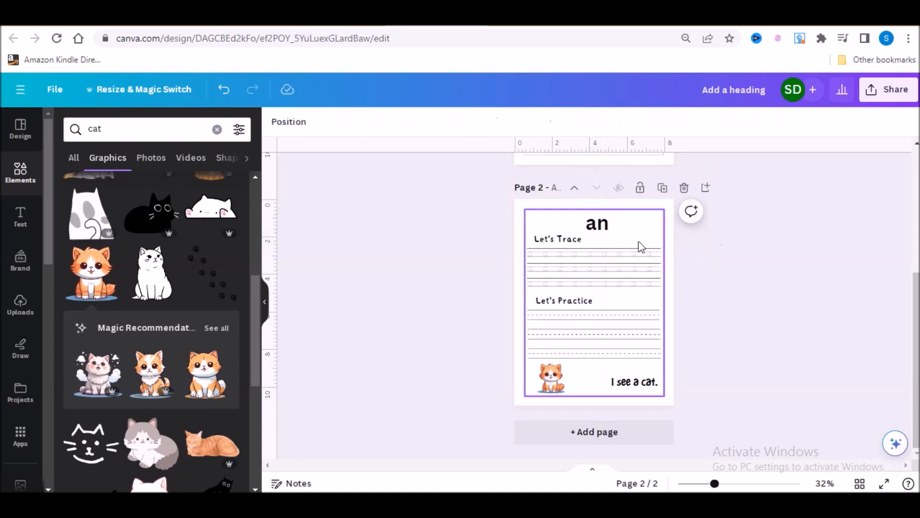
- Set the font of the sight word "an" on page 2 to One Little Font
click(596, 225)
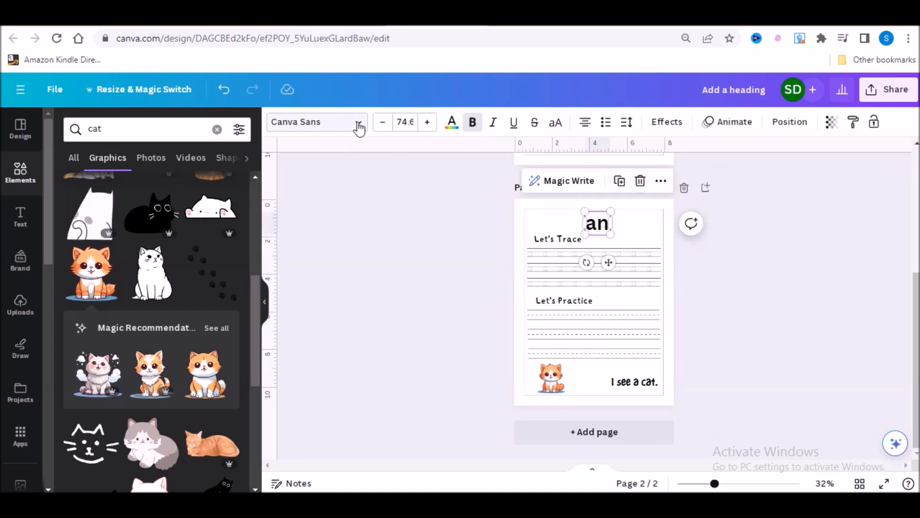
click(358, 127)
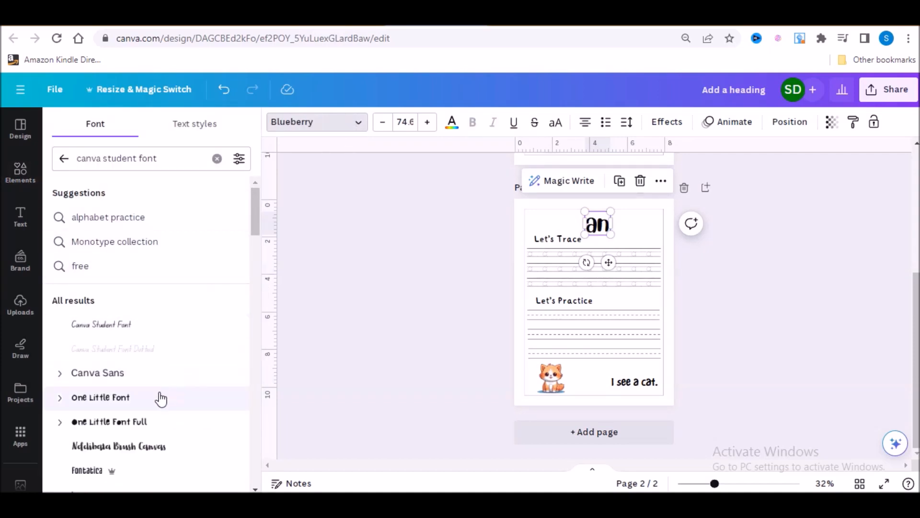
click(127, 402)
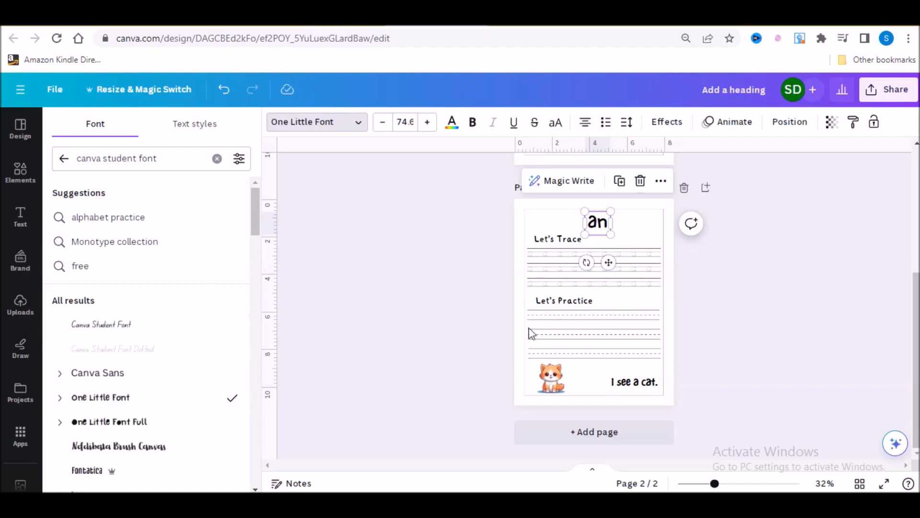
drag(596, 226, 597, 221)
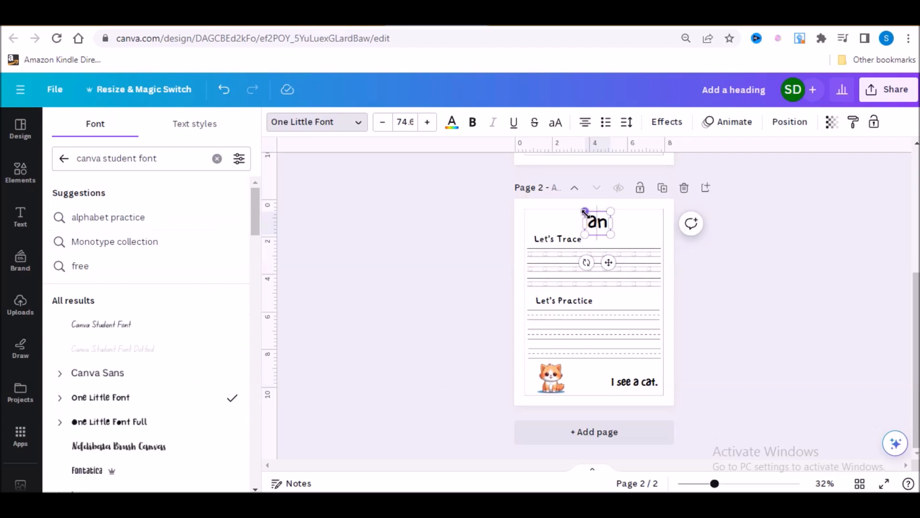
click(835, 268)
click(833, 269)
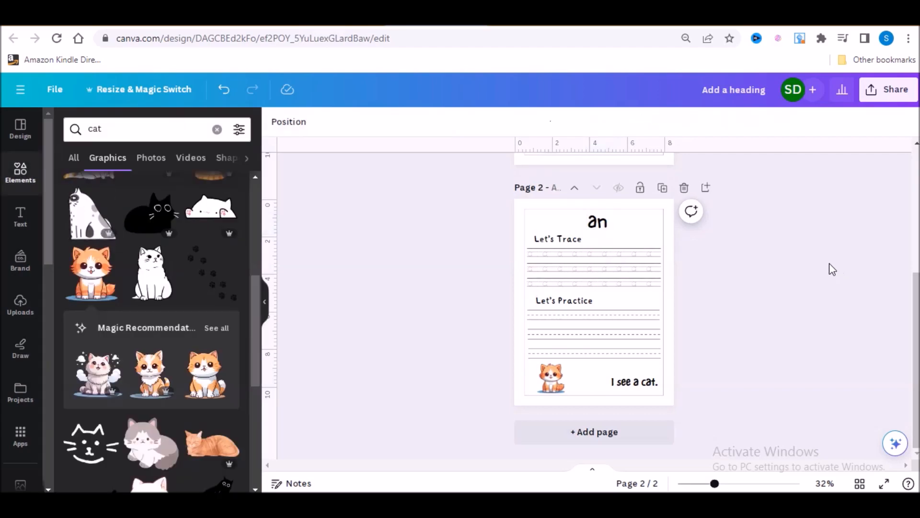
- Replace the letters in the first "Let's Trace" line on page 2 with the word "an" repeated eight times
drag(715, 484, 735, 484)
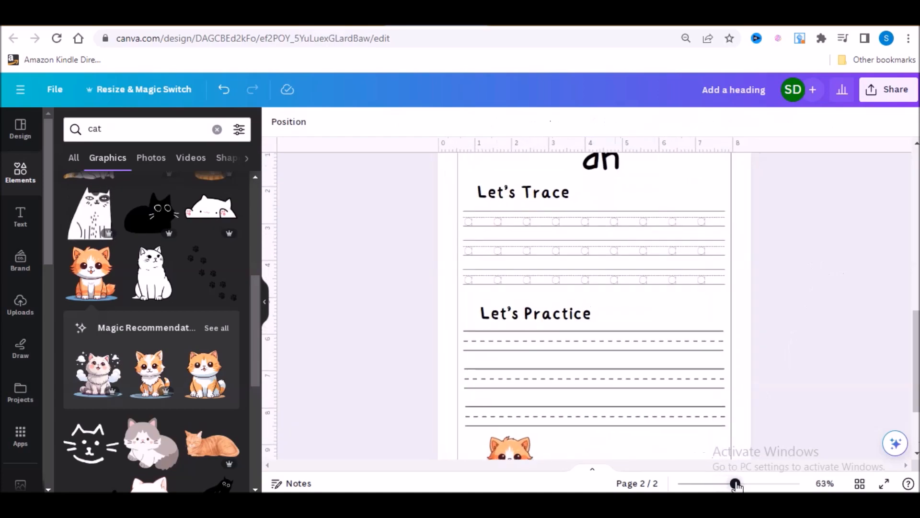
click(472, 225)
drag(468, 224, 710, 229)
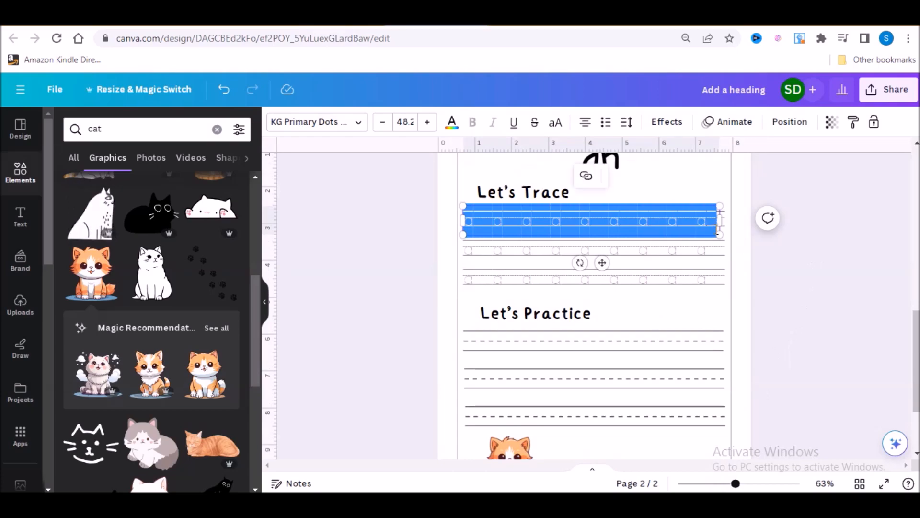
text(an)
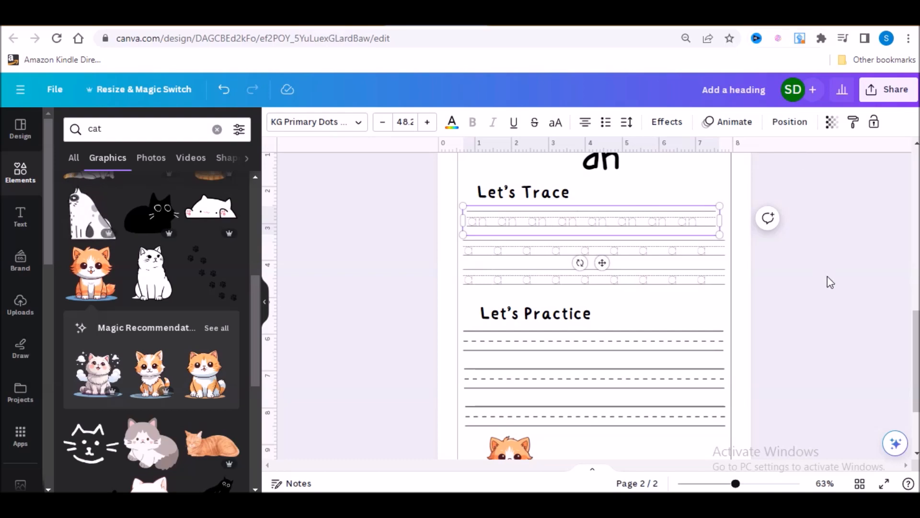
key(BackSpace)
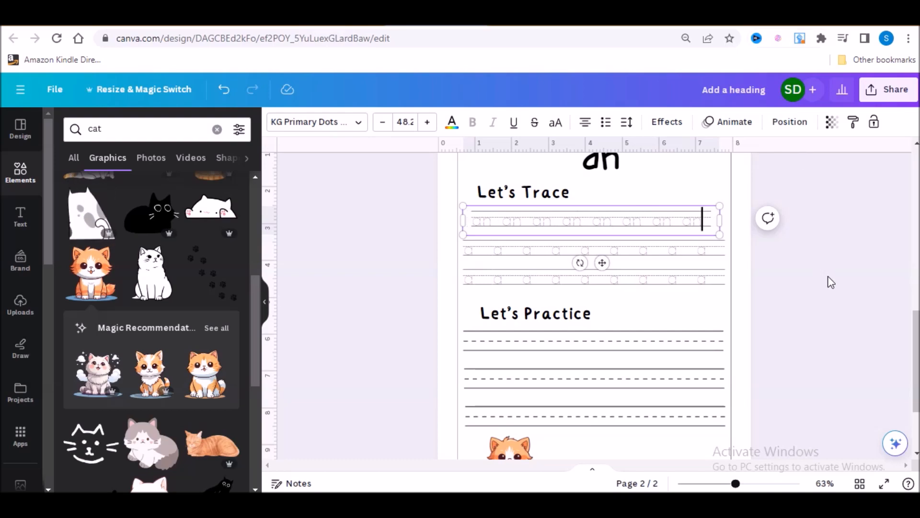
click(830, 281)
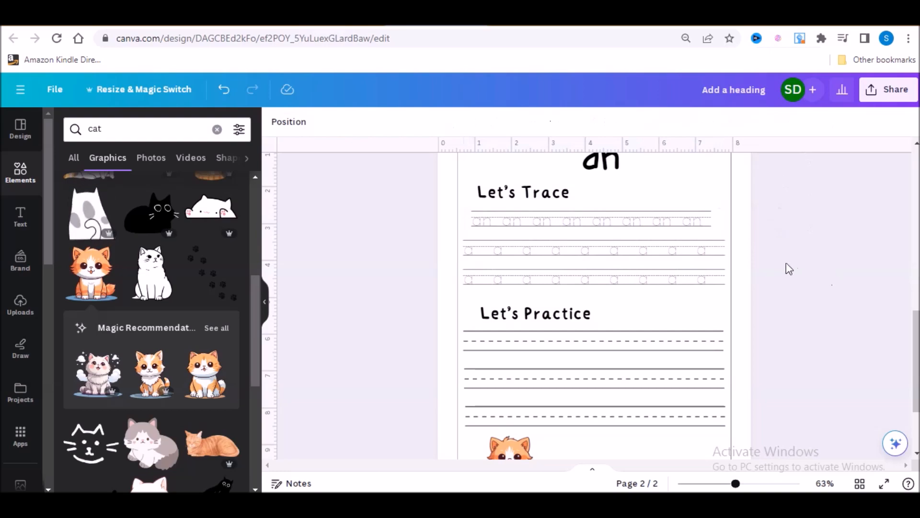
- Replace the two remaining "a" tracing lines with two evenly spaced duplicates of the "an" line below the first
click(699, 256)
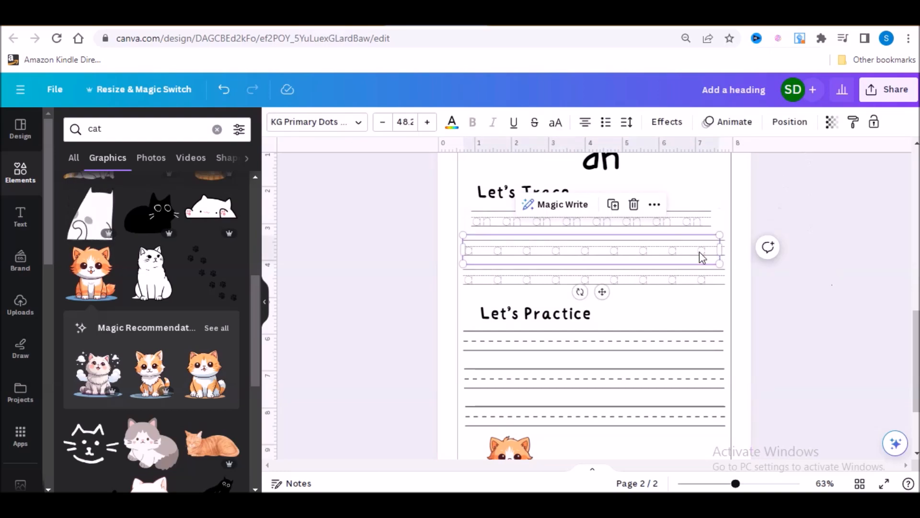
key(Delete)
click(682, 222)
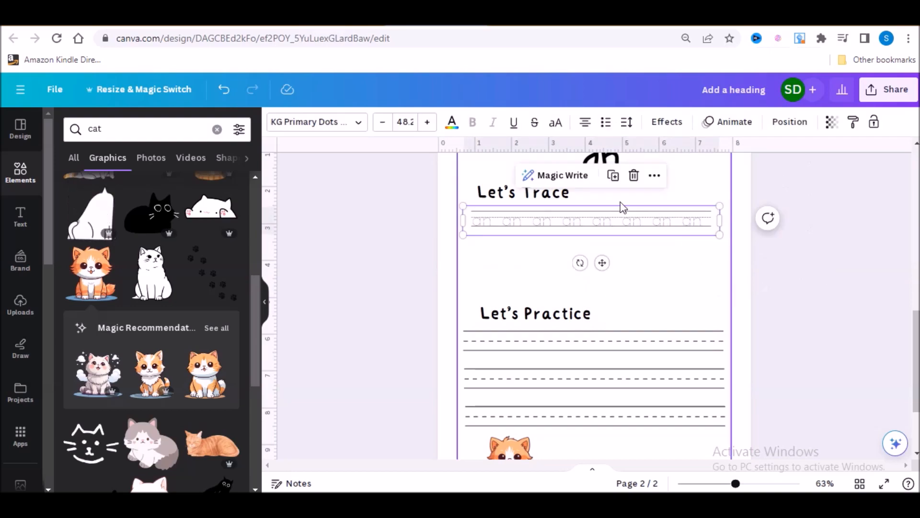
click(619, 181)
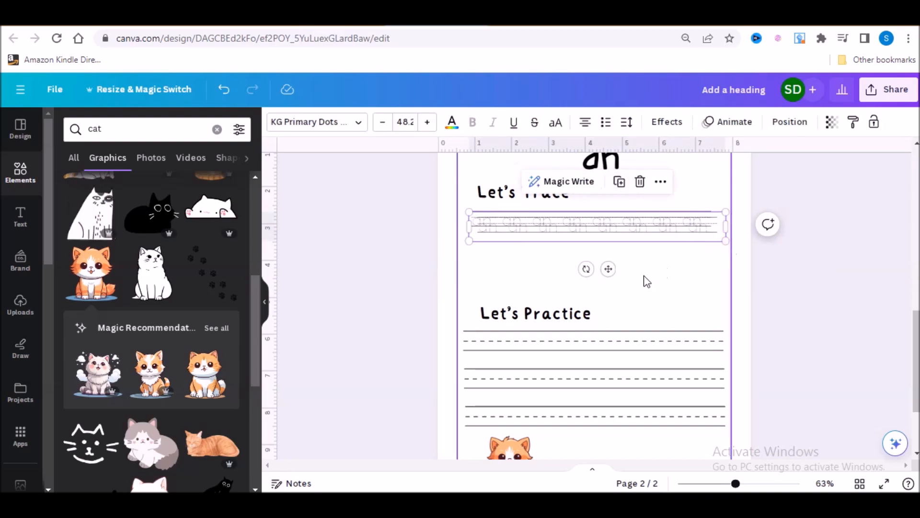
drag(611, 272, 605, 292)
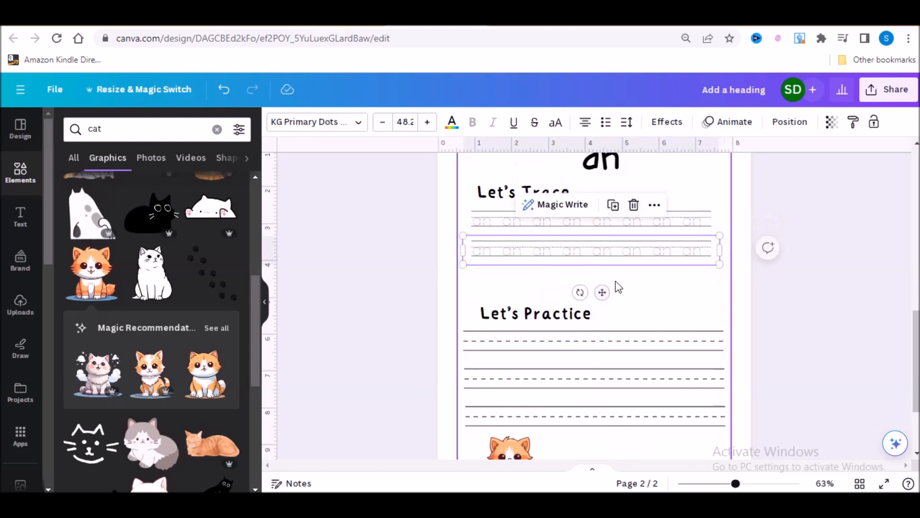
click(611, 203)
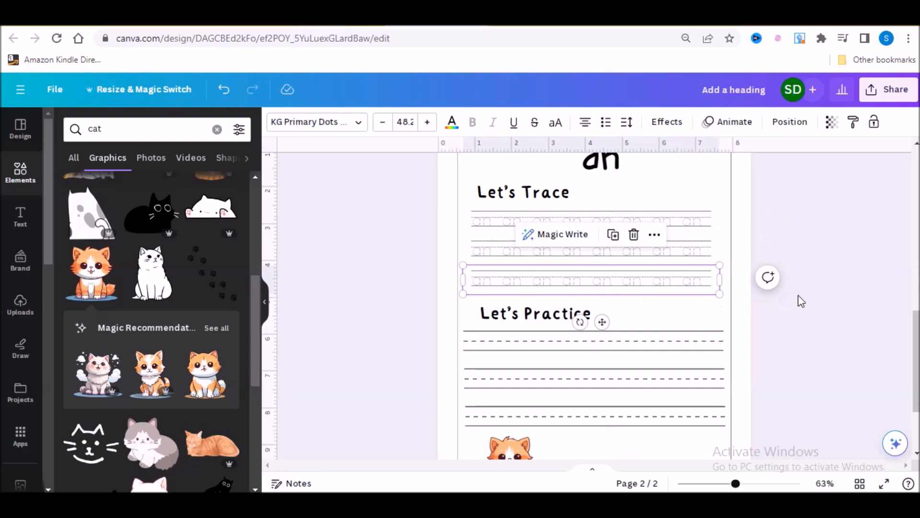
click(849, 295)
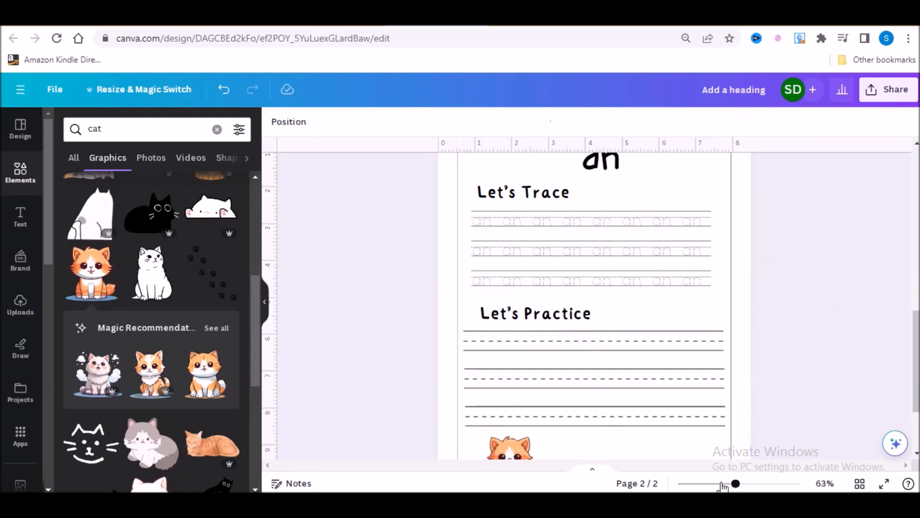
- Copy the example sentence "I have an apple." from the Excel list and paste it over "I see a cat." on page 2
drag(734, 484, 724, 484)
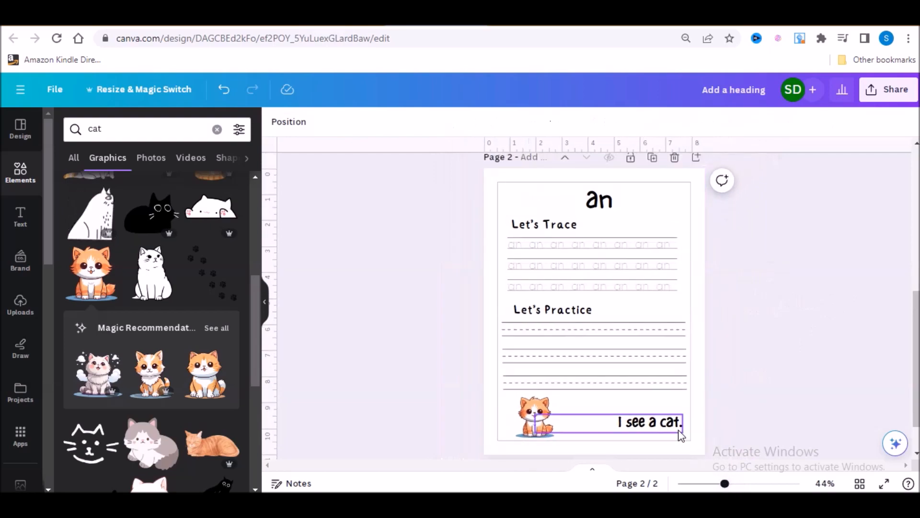
click(661, 429)
key(alt+Tab)
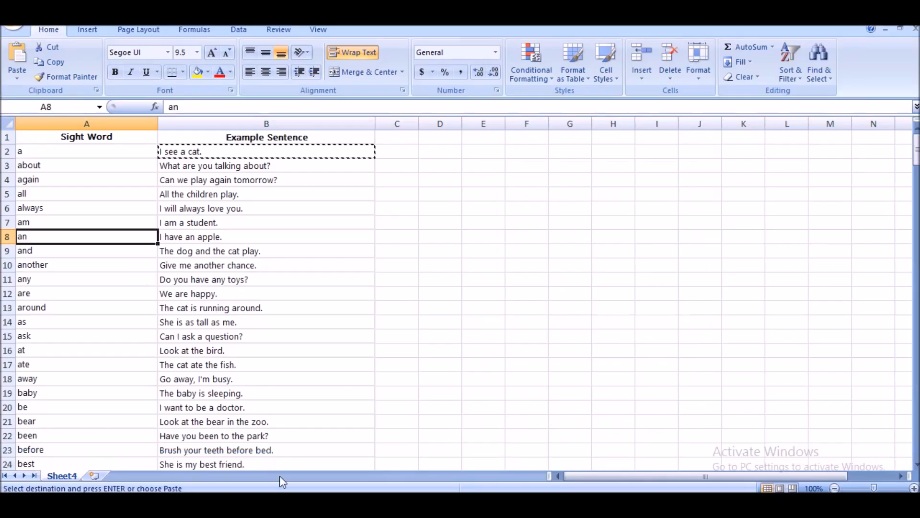
click(224, 241)
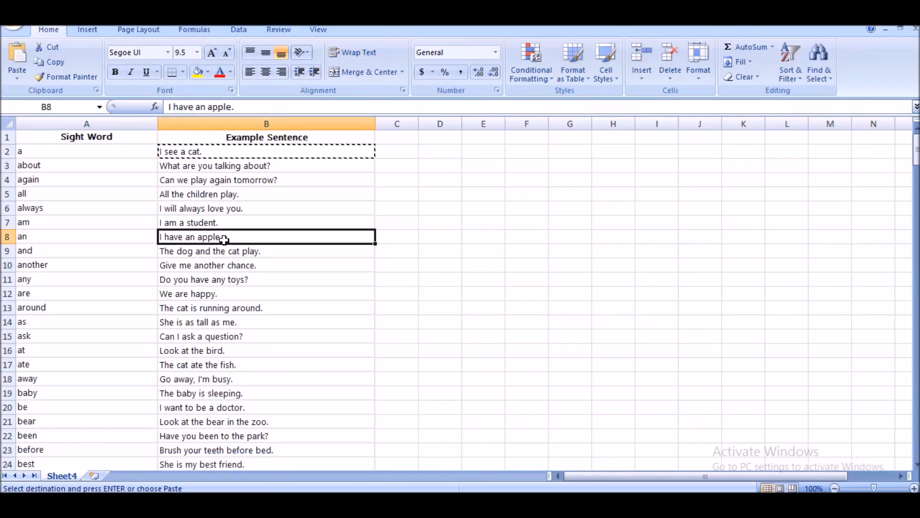
key(ctrl+c)
key(alt+Tab)
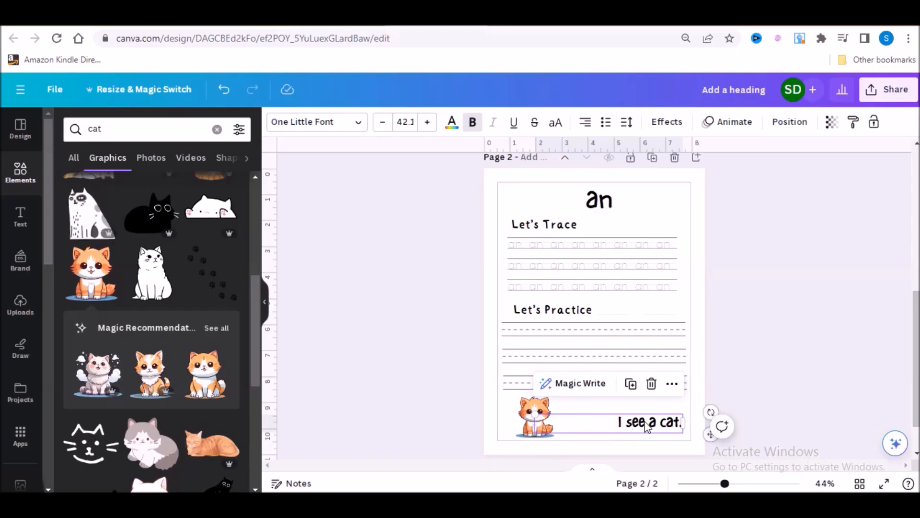
click(646, 423)
drag(615, 424, 684, 427)
key(ctrl+v)
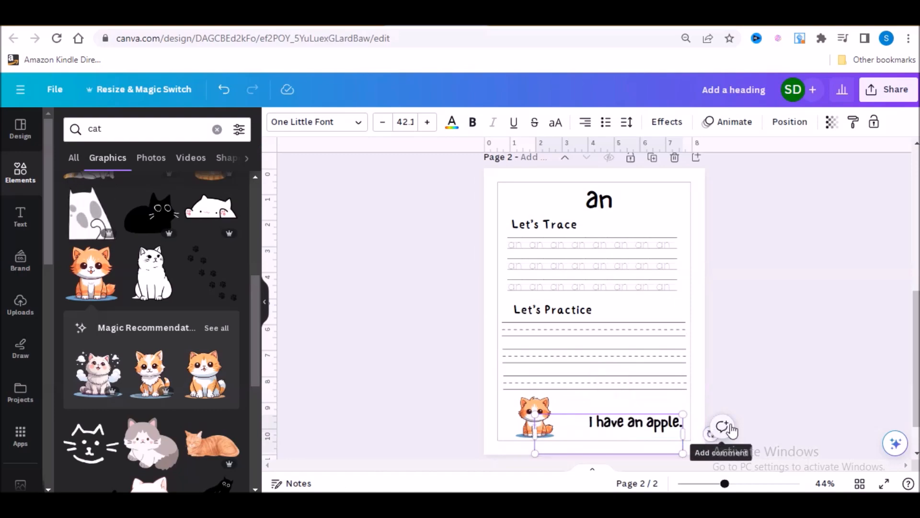
click(565, 421)
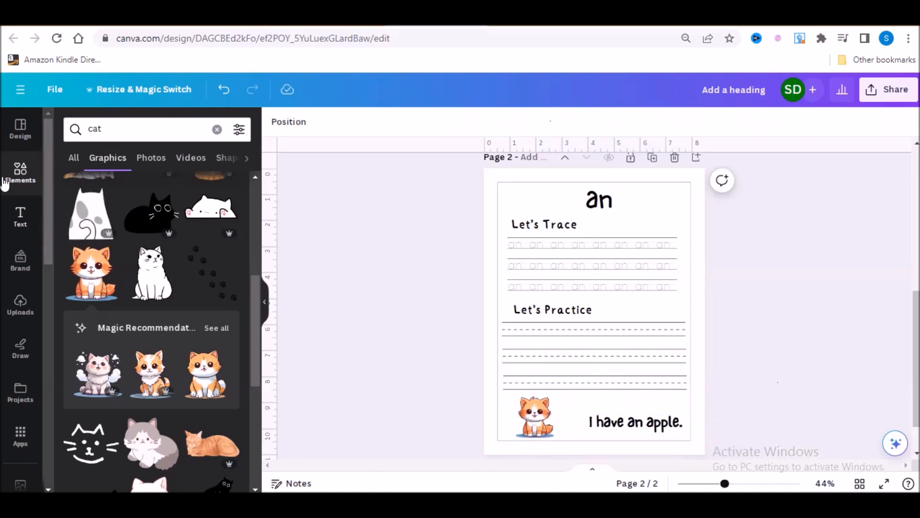
- Search the graphics for "apple" and add the smiling red apple with a green leaf to page 2
click(18, 172)
click(115, 129)
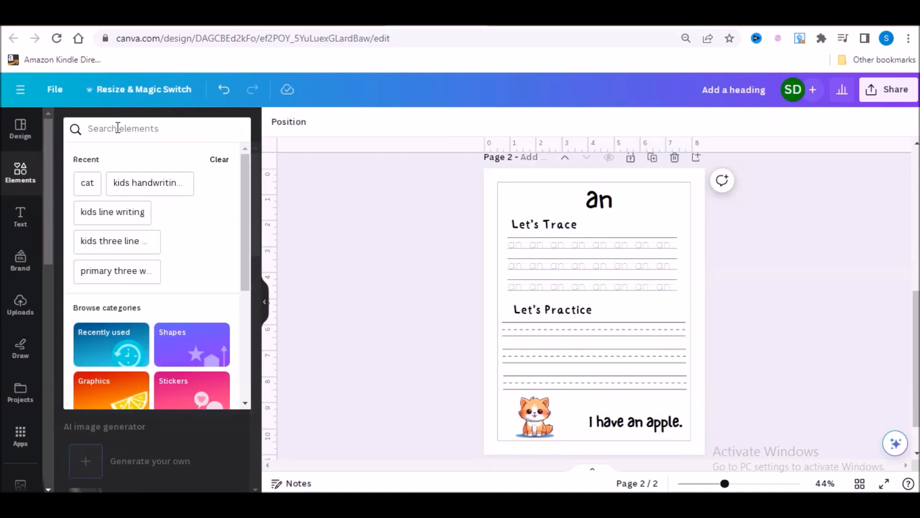
text(apple)
key(Return)
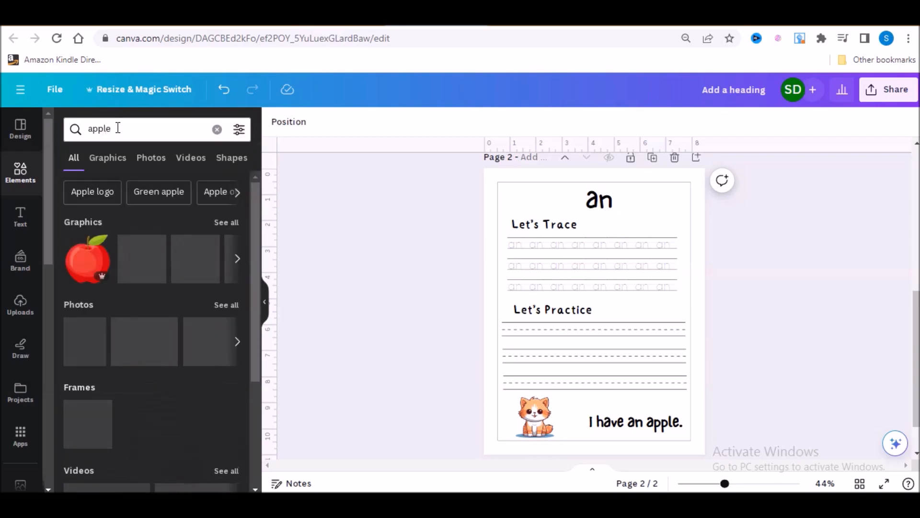
click(229, 222)
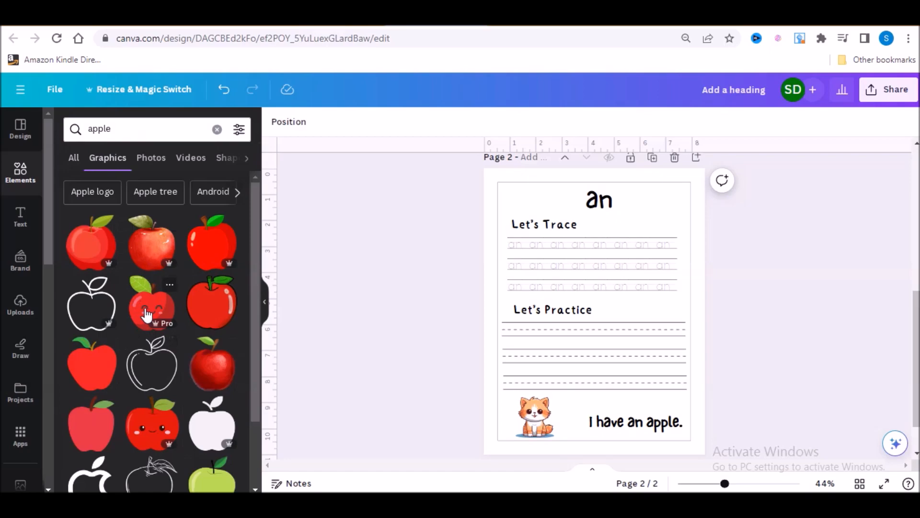
click(146, 315)
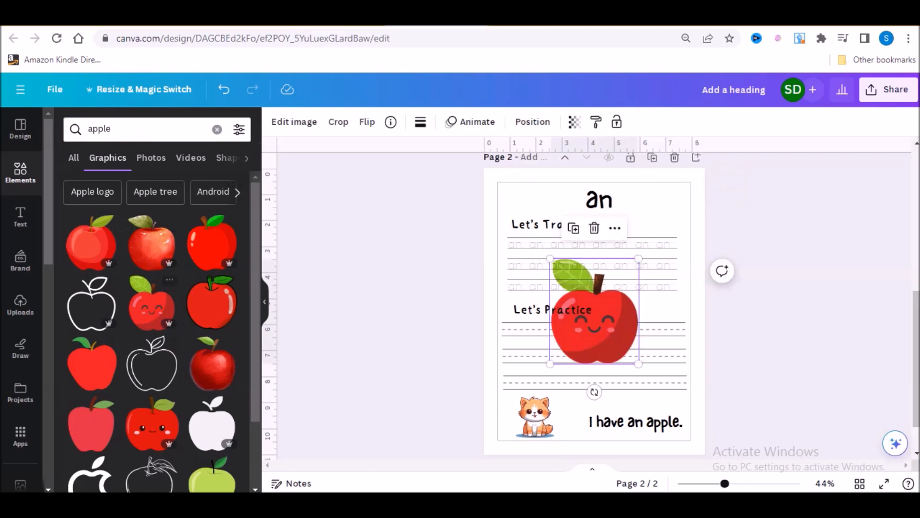
- Delete the cat from page 2, then shrink the apple and place it to the left of the example sentence
click(542, 422)
key(Delete)
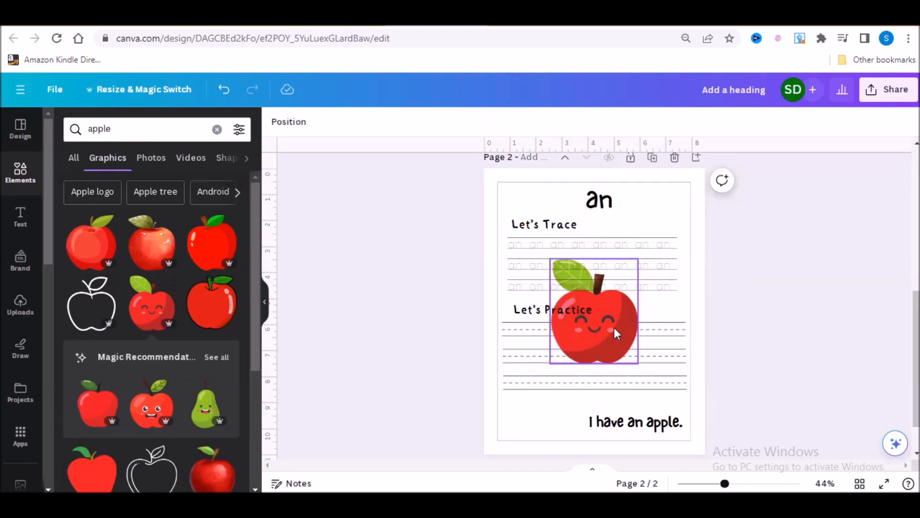
drag(614, 330, 569, 401)
drag(595, 330, 546, 388)
drag(526, 430, 542, 427)
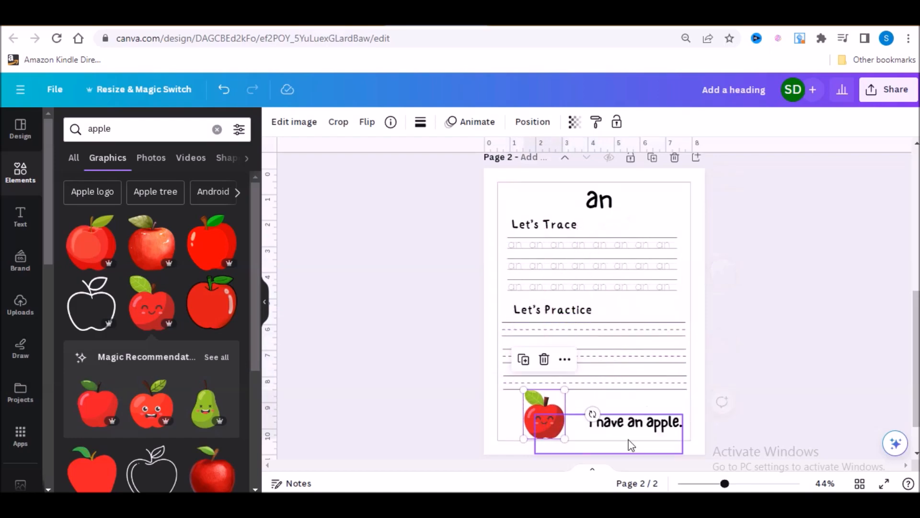
click(760, 319)
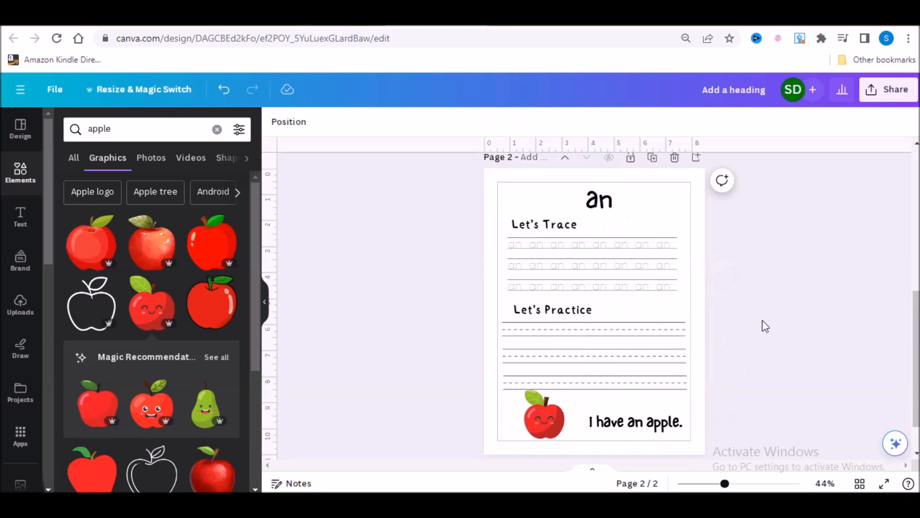
- Review the "a" and "an" pages in the grid overview and in the full-screen presentation, then exit the presentation
mouse_move(728, 487)
mouse_down()
mouse_move(749, 483)
mouse_move(733, 483)
mouse_up()
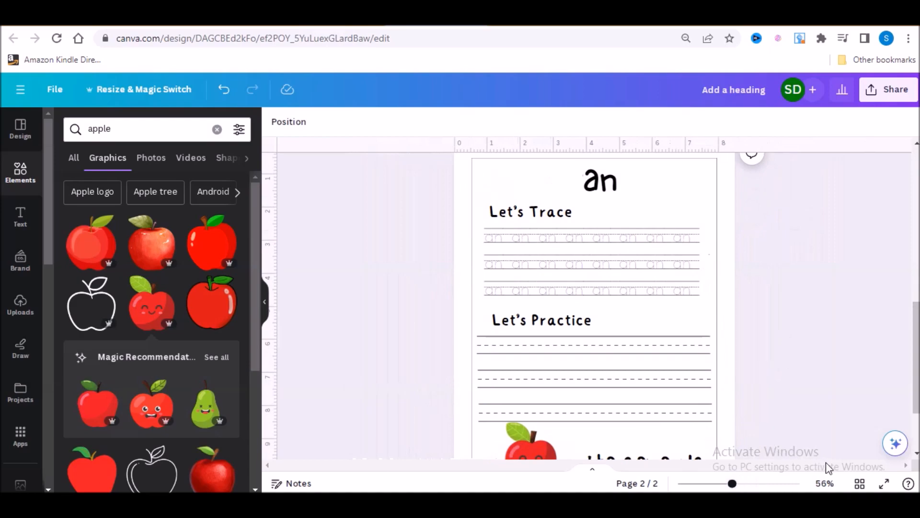
click(860, 483)
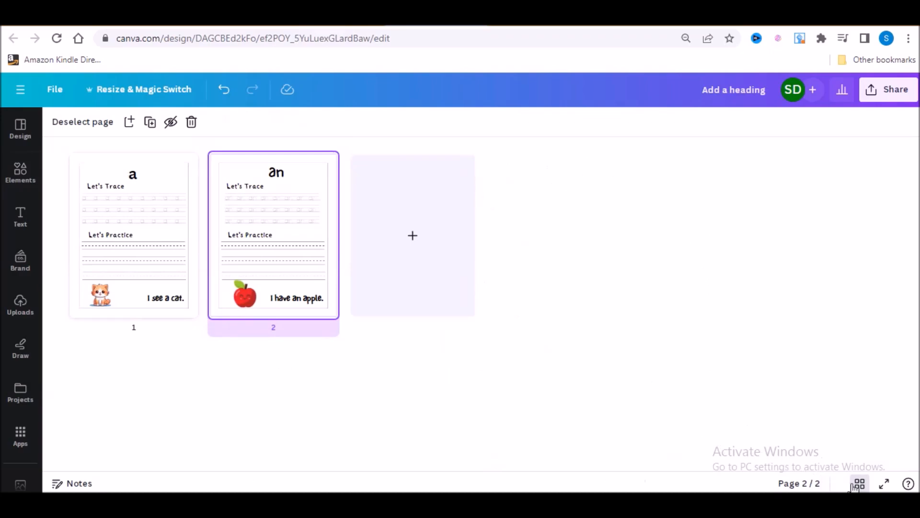
click(884, 484)
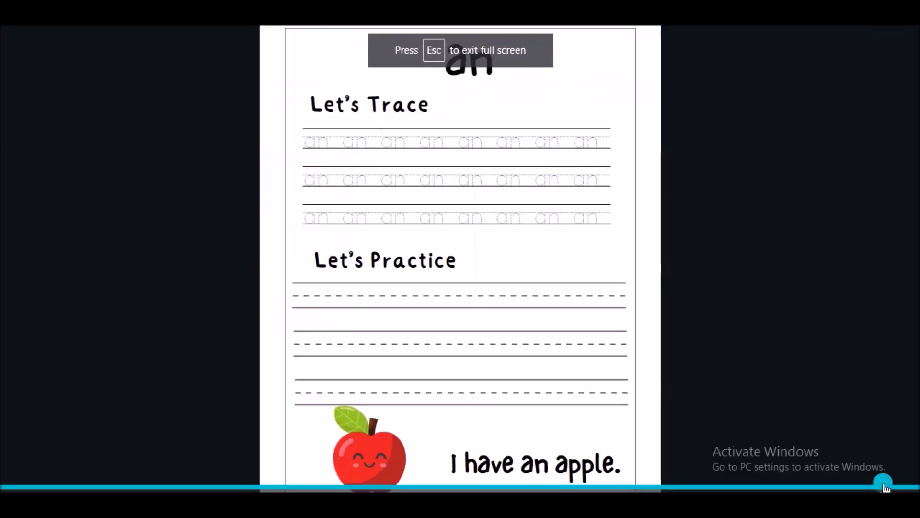
click(567, 187)
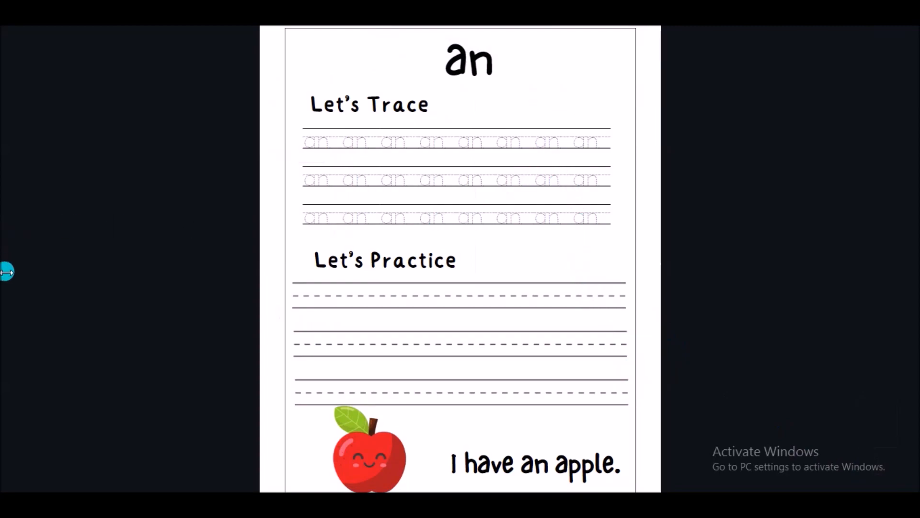
key(Left)
key(Escape)
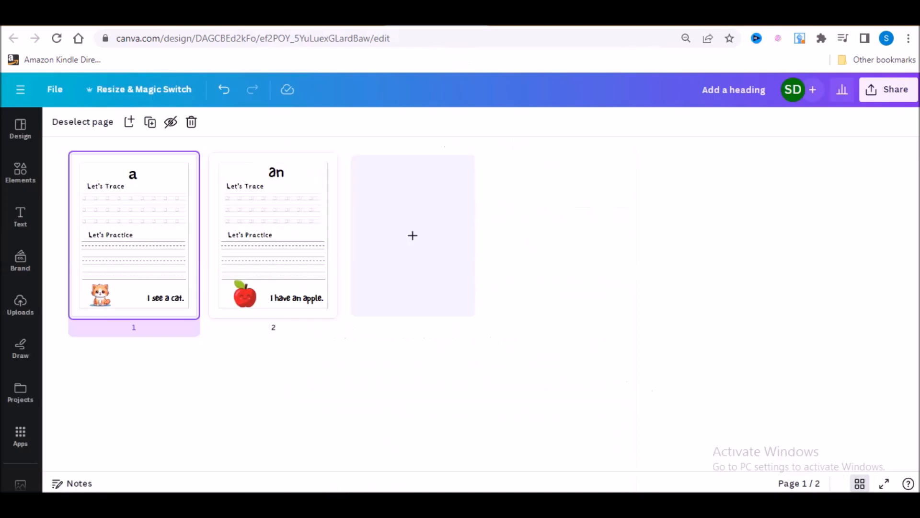
- Return to the page editing view and check the layout of both worksheet pages from title to example sentence
click(859, 484)
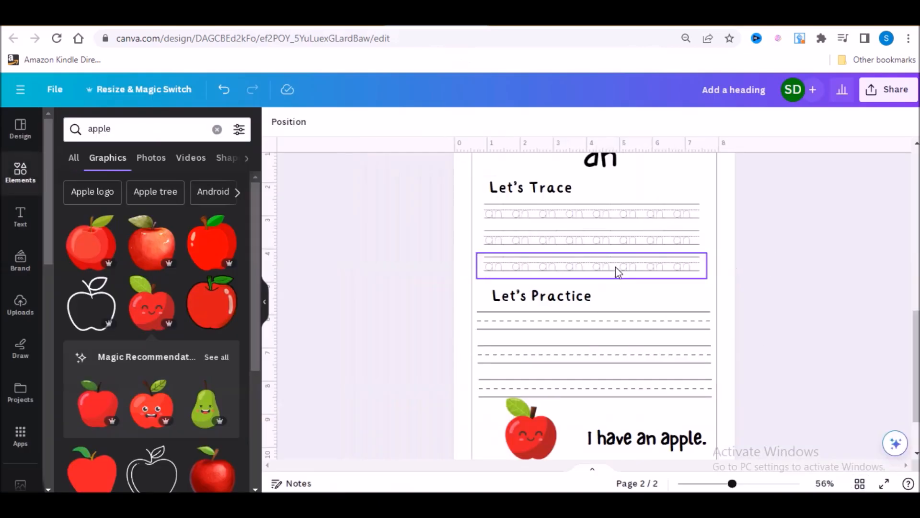
scroll(730, 319, down, 2)
scroll(758, 335, up, 5)
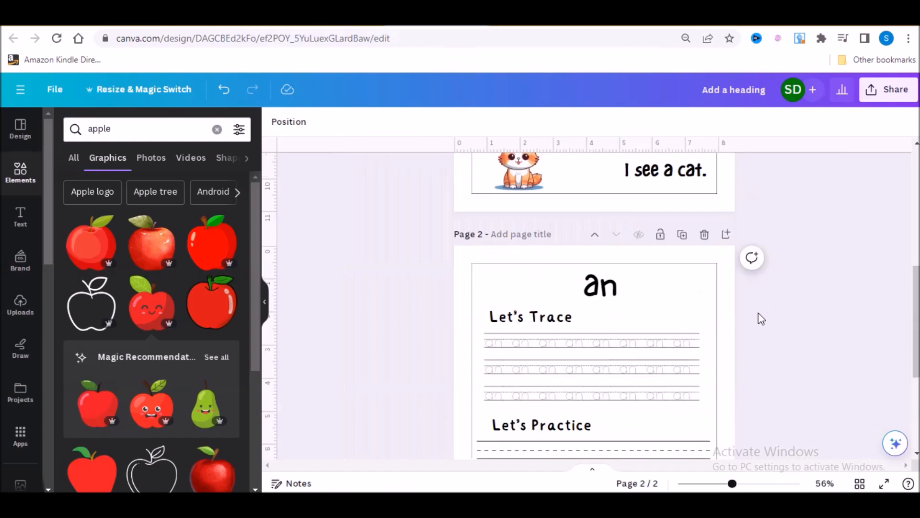
scroll(757, 321, down, 5)
scroll(793, 364, up, 12)
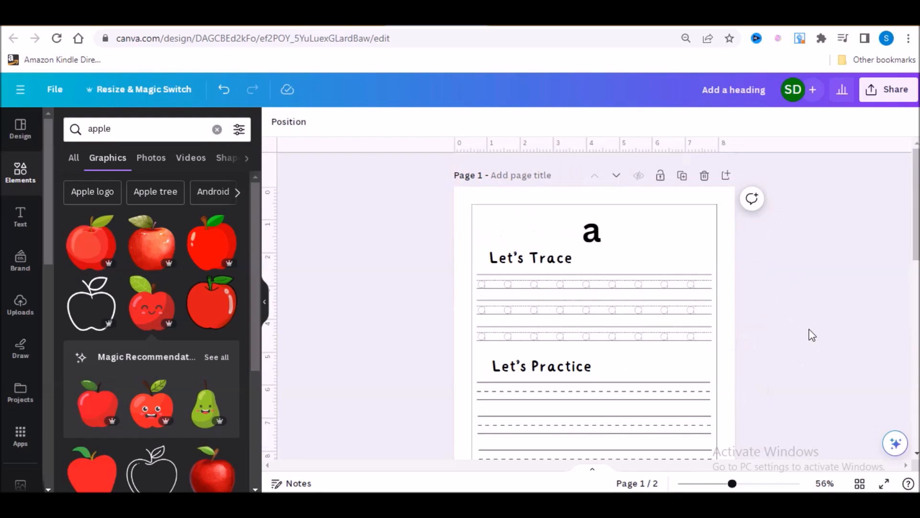
scroll(809, 335, down, 12)
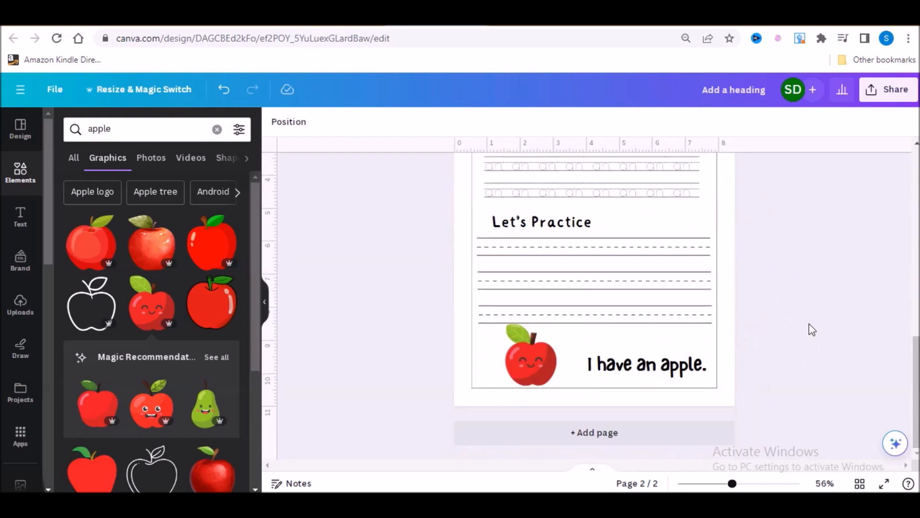